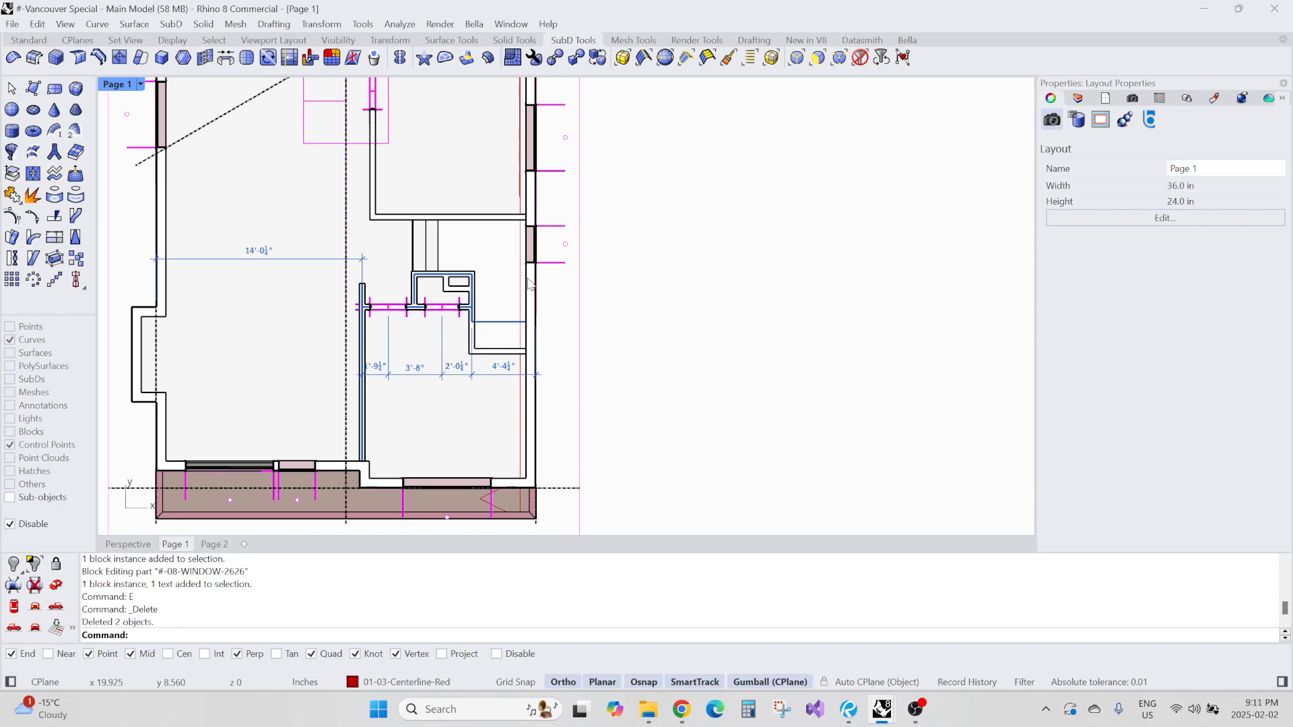
# Run the Insert Window Tag script on the small window in the Level 2 plan's right wall and place the tag outside the plan.
pyautogui.scroll(-5, 564, 317)
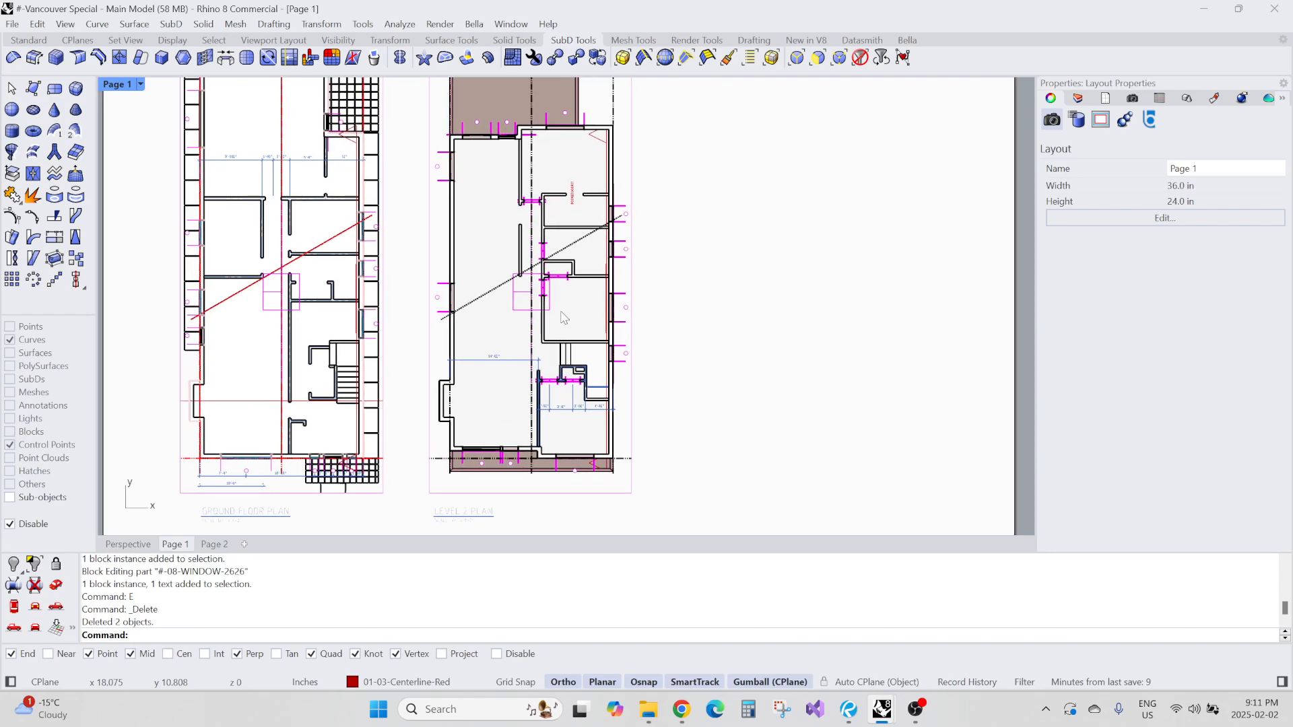
pyautogui.scroll(3, 521, 260)
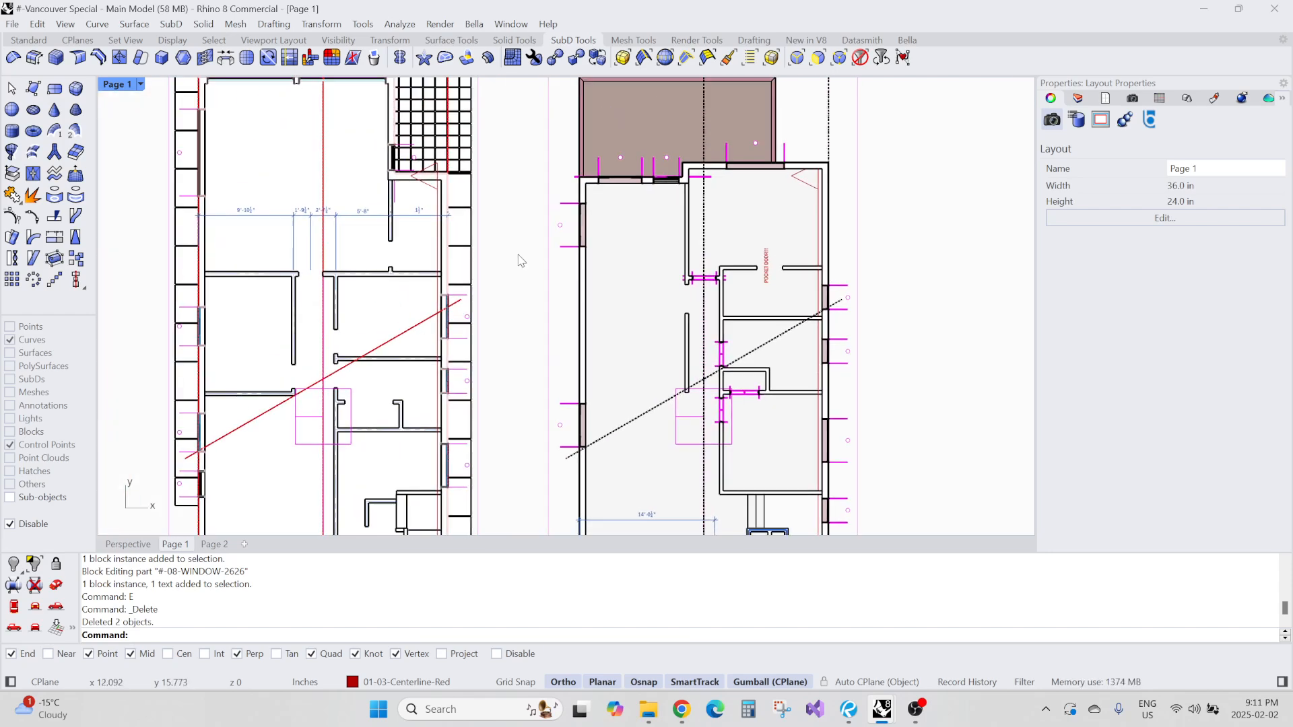
pyautogui.scroll(-2, 521, 249)
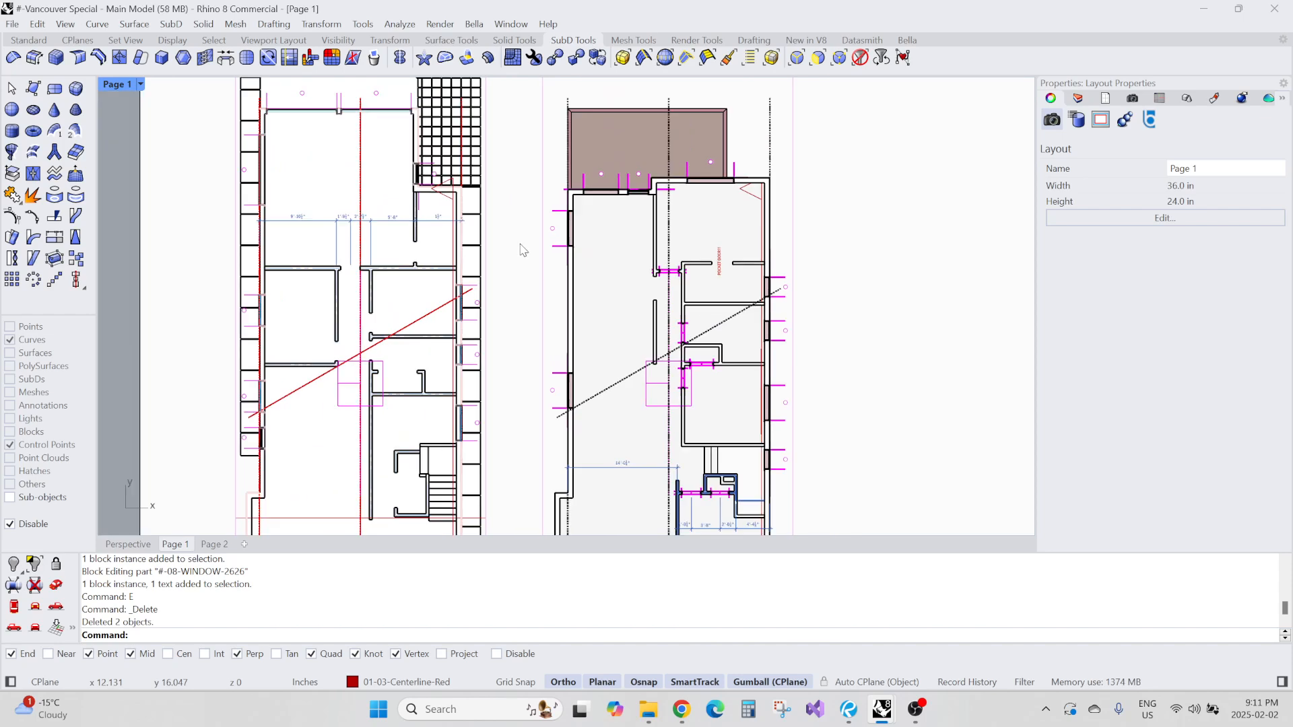
pyautogui.moveTo(766, 412); pyautogui.dragTo(539, 271, button='right')
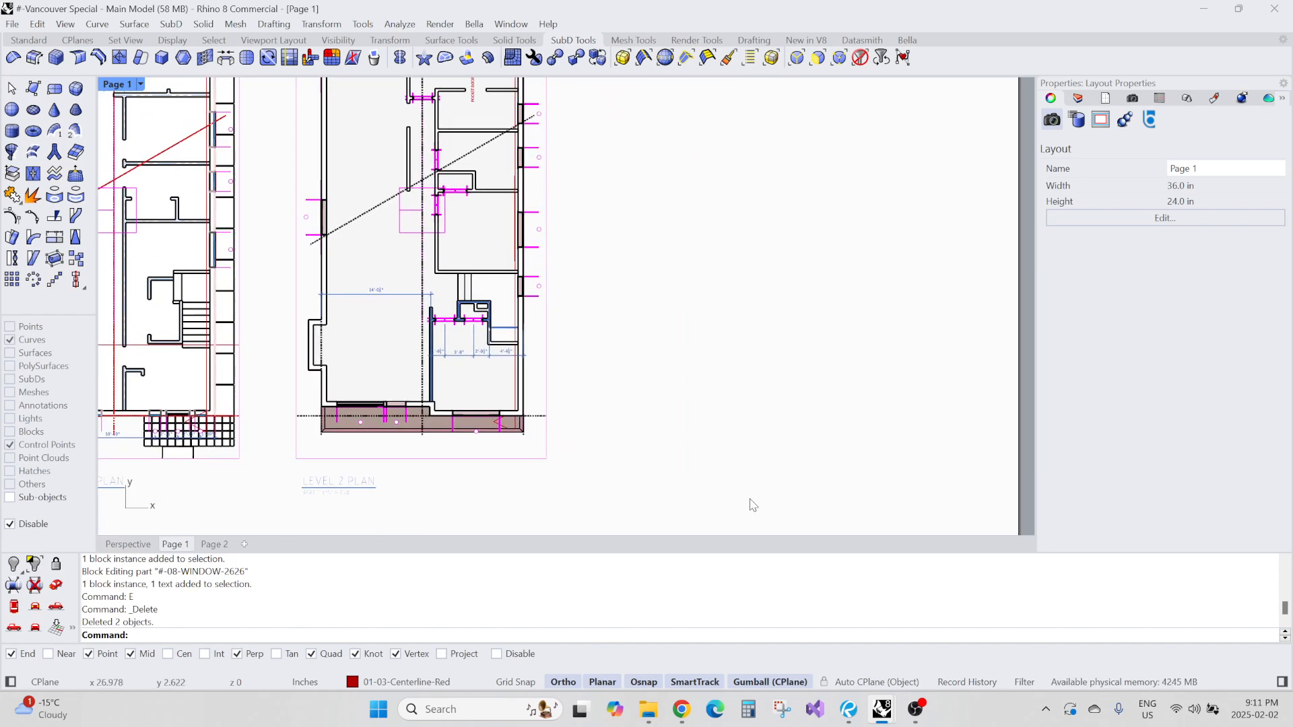
pyautogui.moveTo(882, 714)
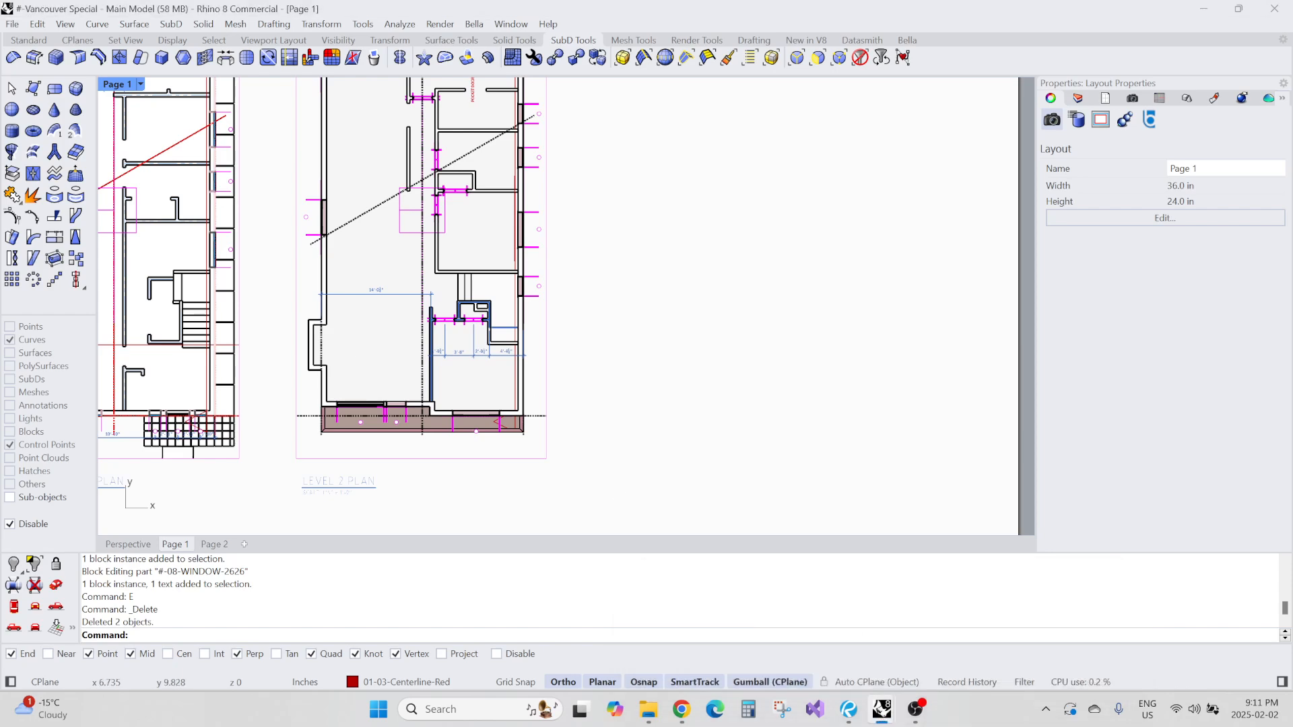
pyautogui.moveTo(0, 120); pyautogui.dragTo(750, 126)
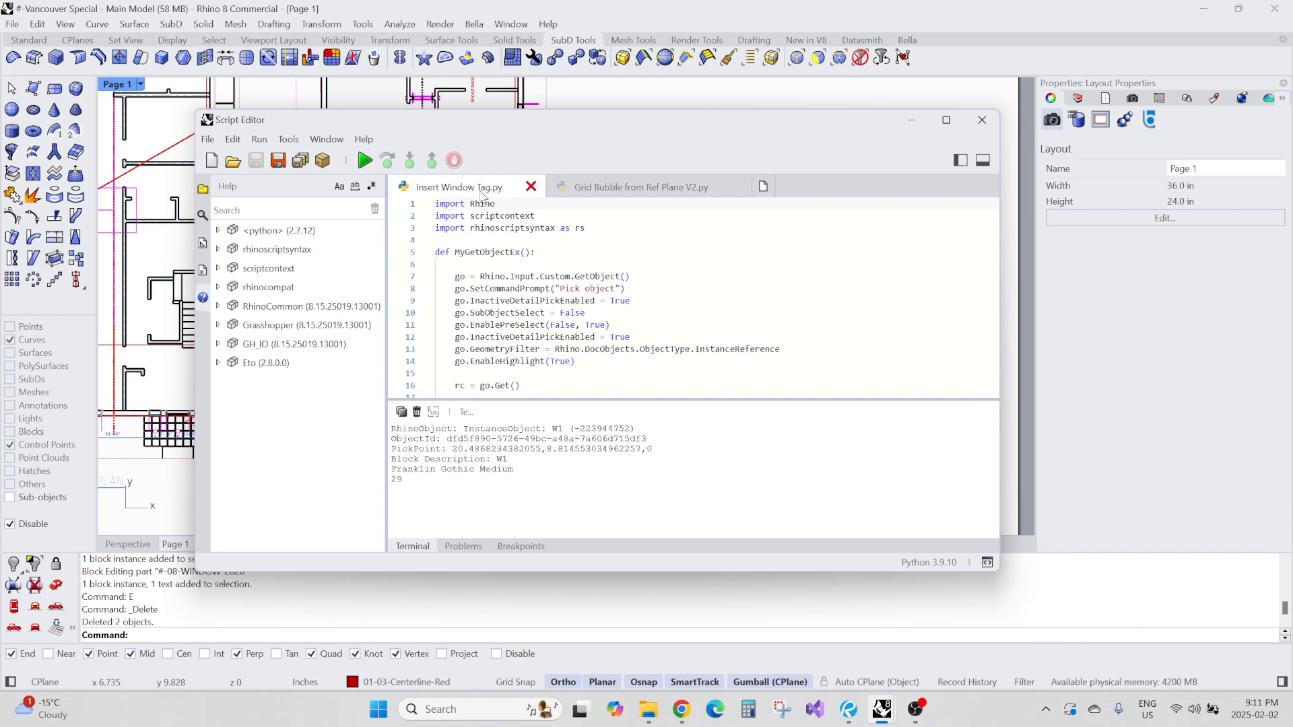
pyautogui.click(365, 161)
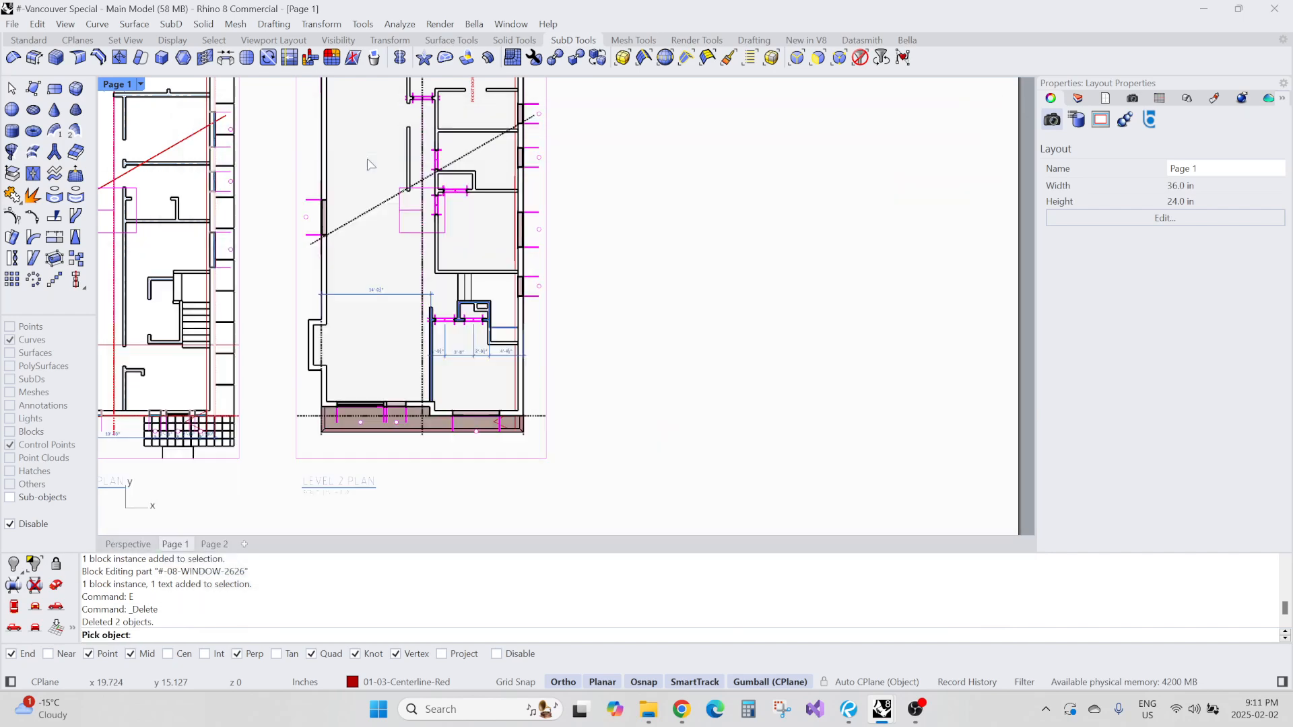
pyautogui.click(537, 300)
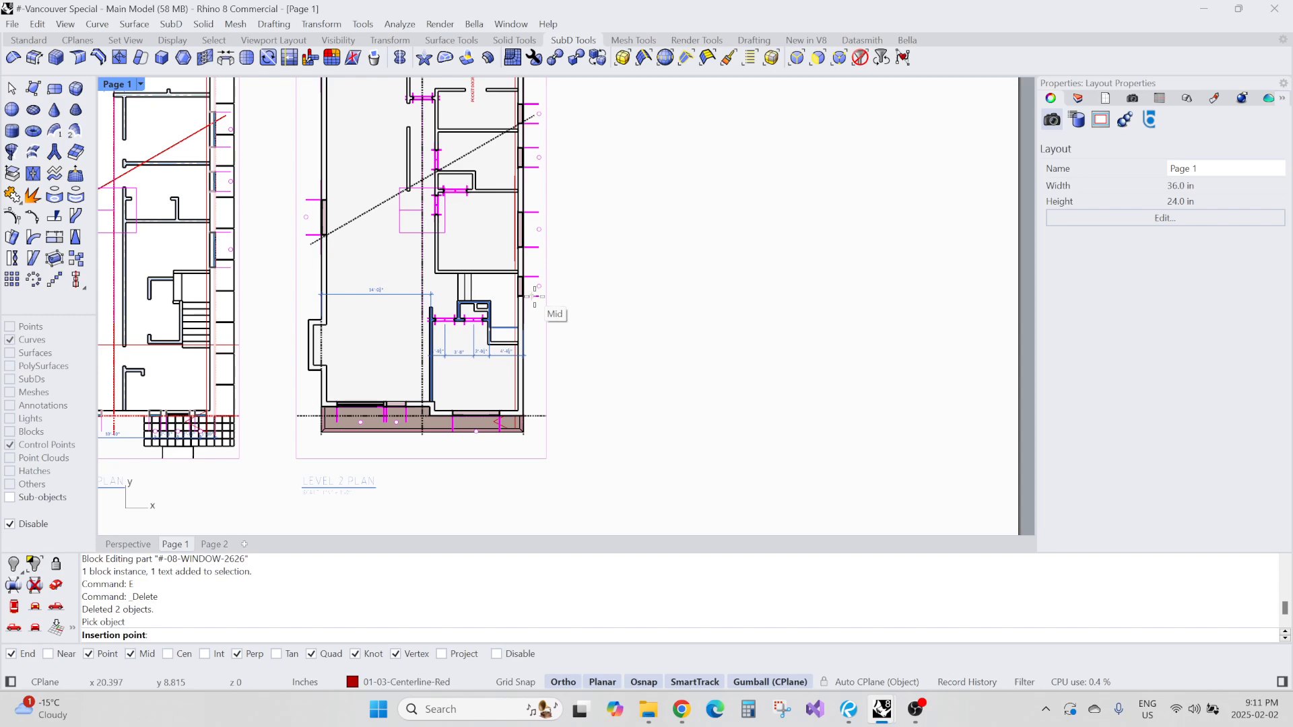
pyautogui.click(599, 285)
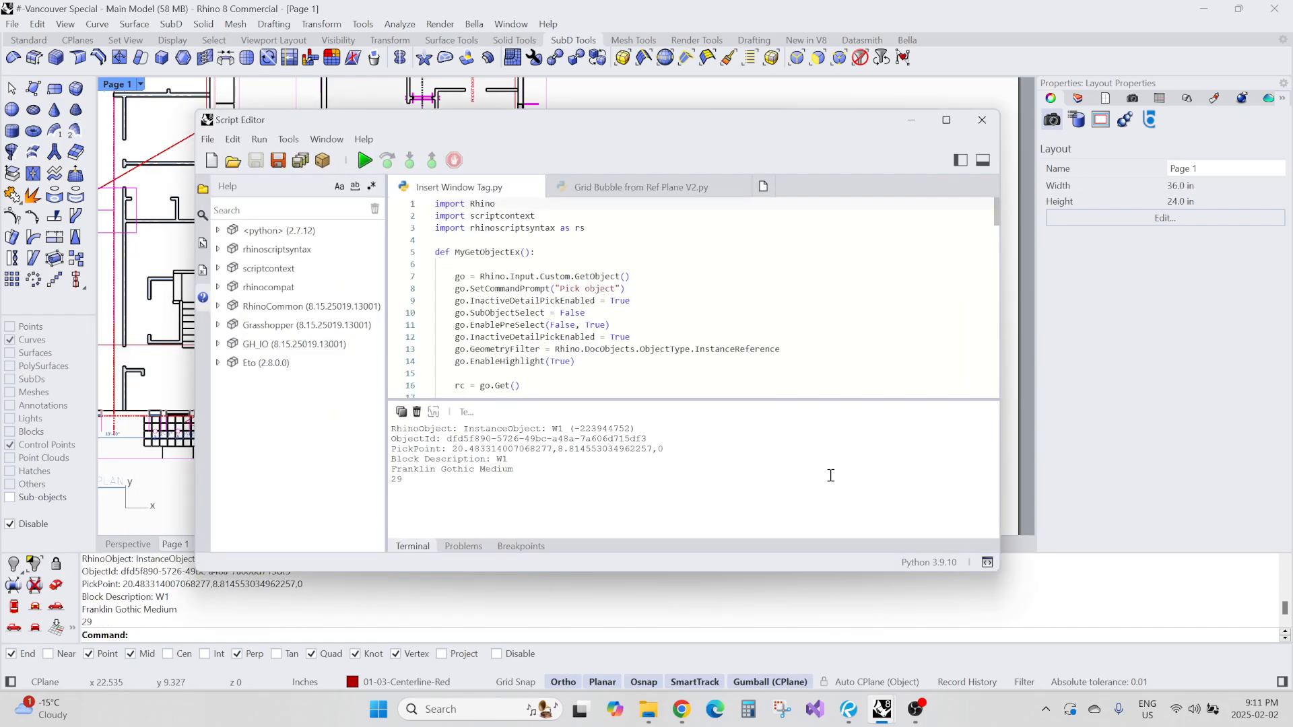
pyautogui.moveTo(888, 124); pyautogui.dragTo(845, 170)
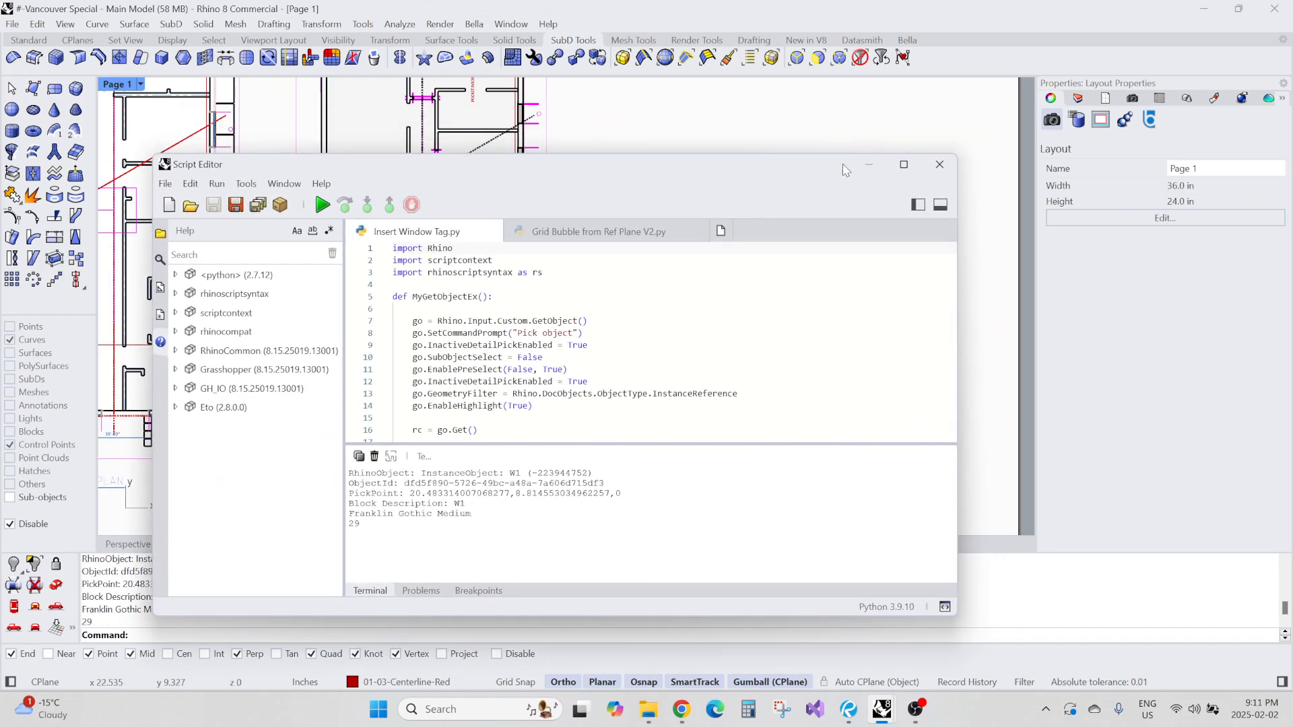
pyautogui.click(869, 166)
# Examine the newly placed window tag, checking its text and pentagon symbol.
pyautogui.scroll(10, 621, 287)
pyautogui.moveTo(563, 267); pyautogui.dragTo(615, 329, button='right')
pyautogui.scroll(-8, 591, 325)
pyautogui.scroll(4, 606, 315)
pyautogui.click(604, 312)
pyautogui.click(657, 367)
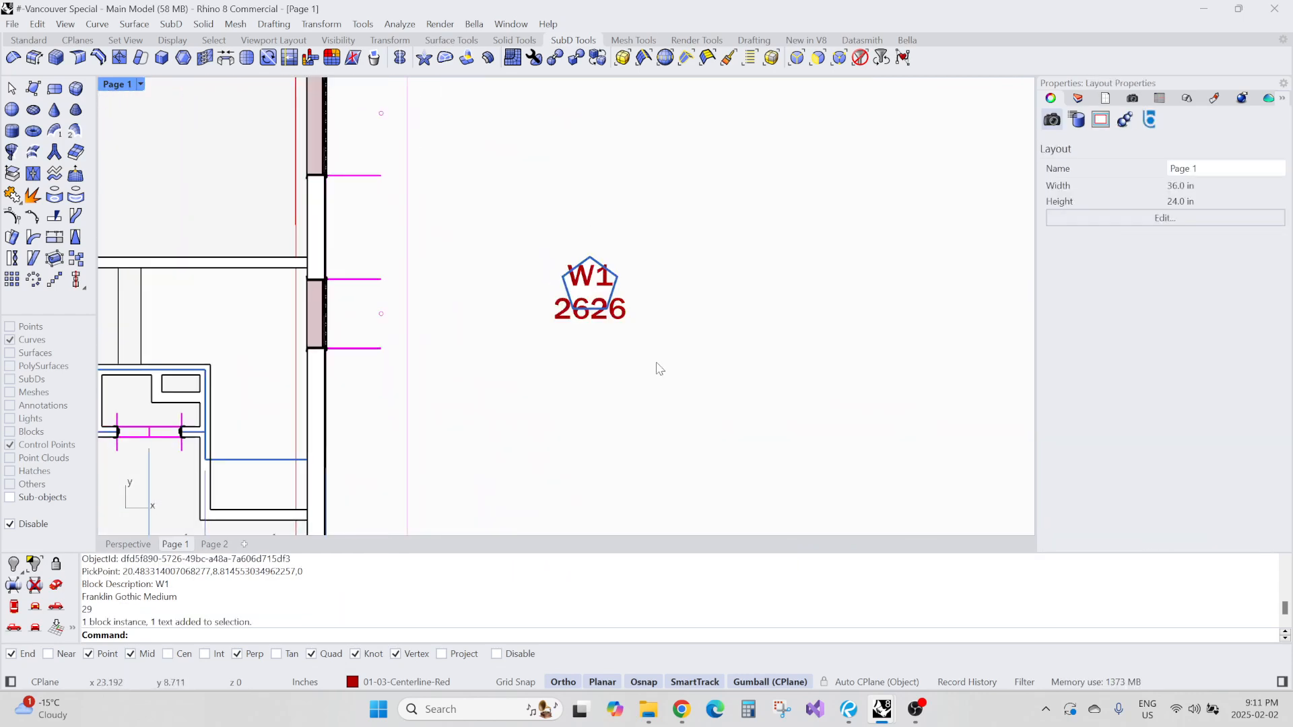
# Remove the 2626 line from the description of block definition #-08-WINDOW-2626, leaving only W1.
pyautogui.doubleClick(366, 252)
pyautogui.click(362, 279)
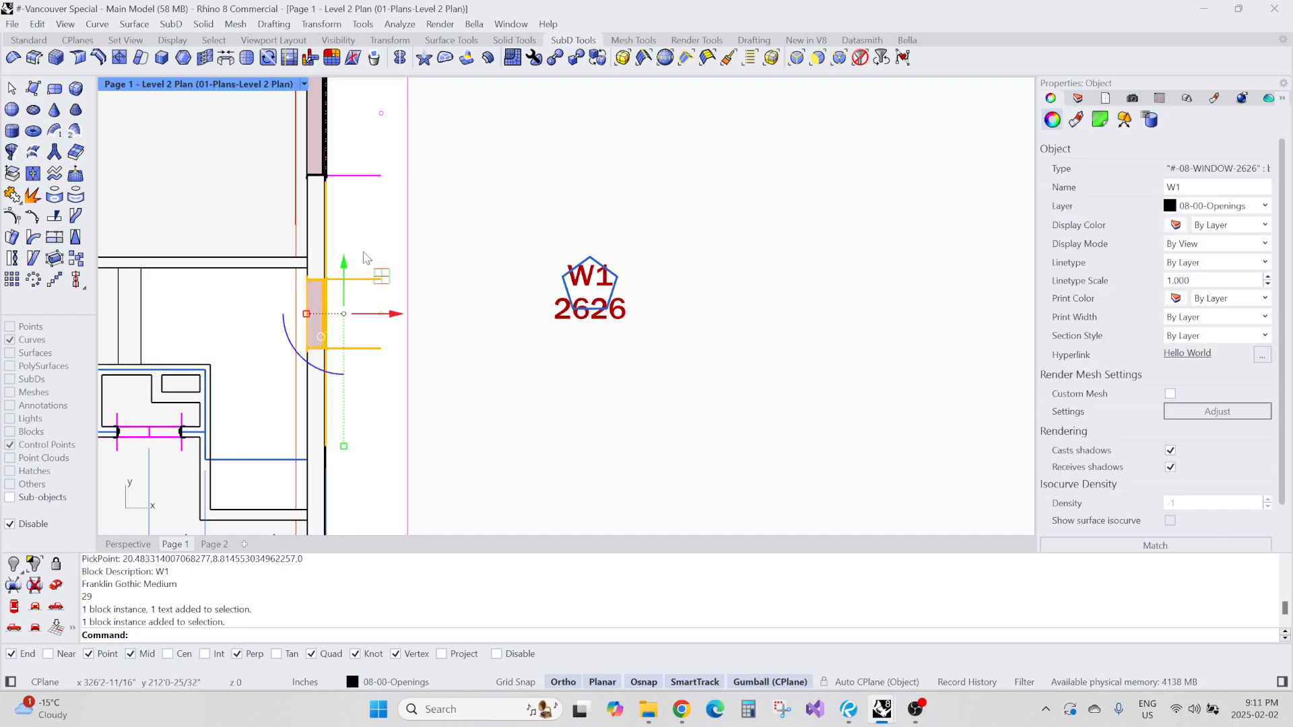
pyautogui.click(1189, 98)
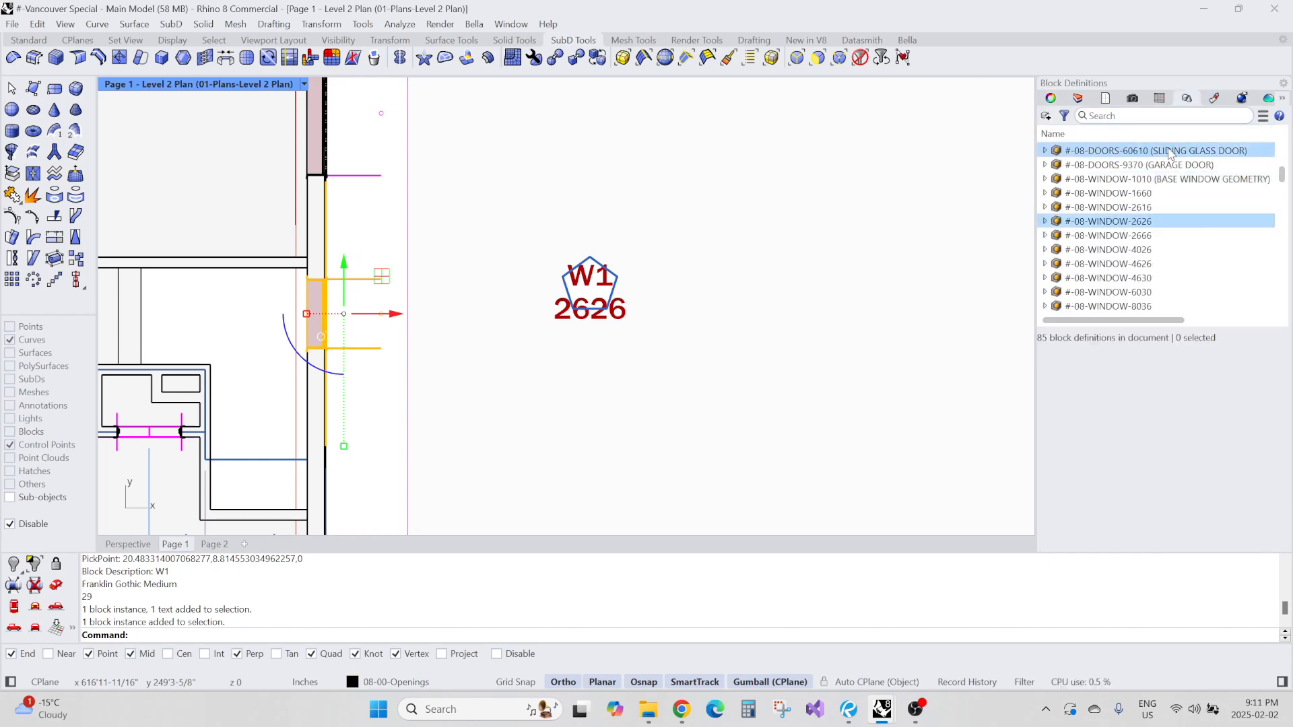
pyautogui.click(1161, 222)
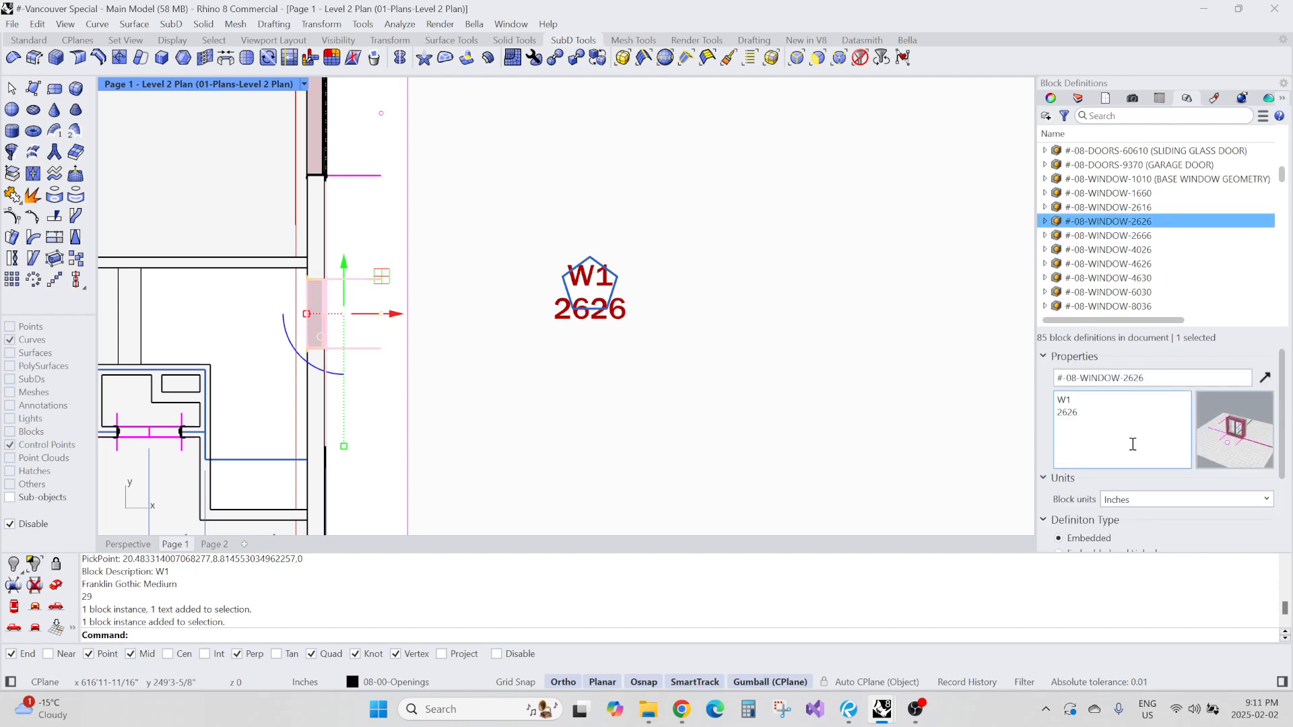
pyautogui.moveTo(1102, 414); pyautogui.dragTo(1010, 431)
pyautogui.press('BackSpace')
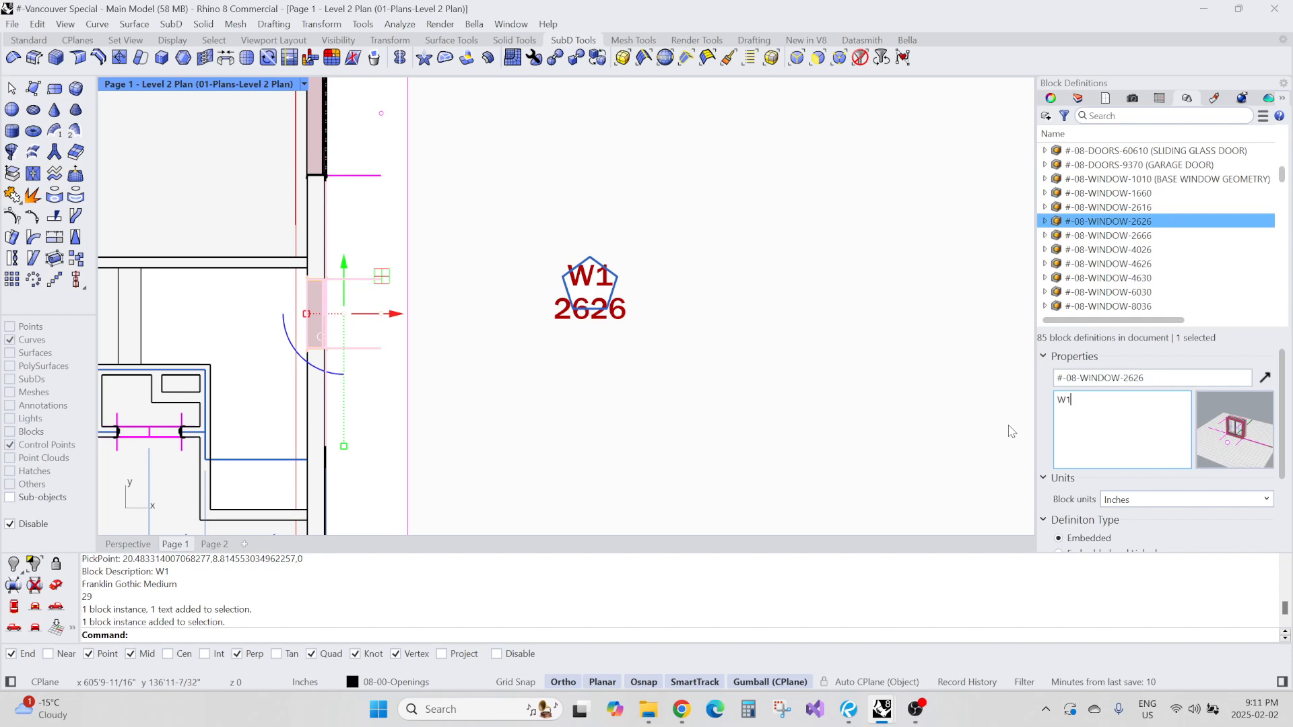
pyautogui.click(875, 402)
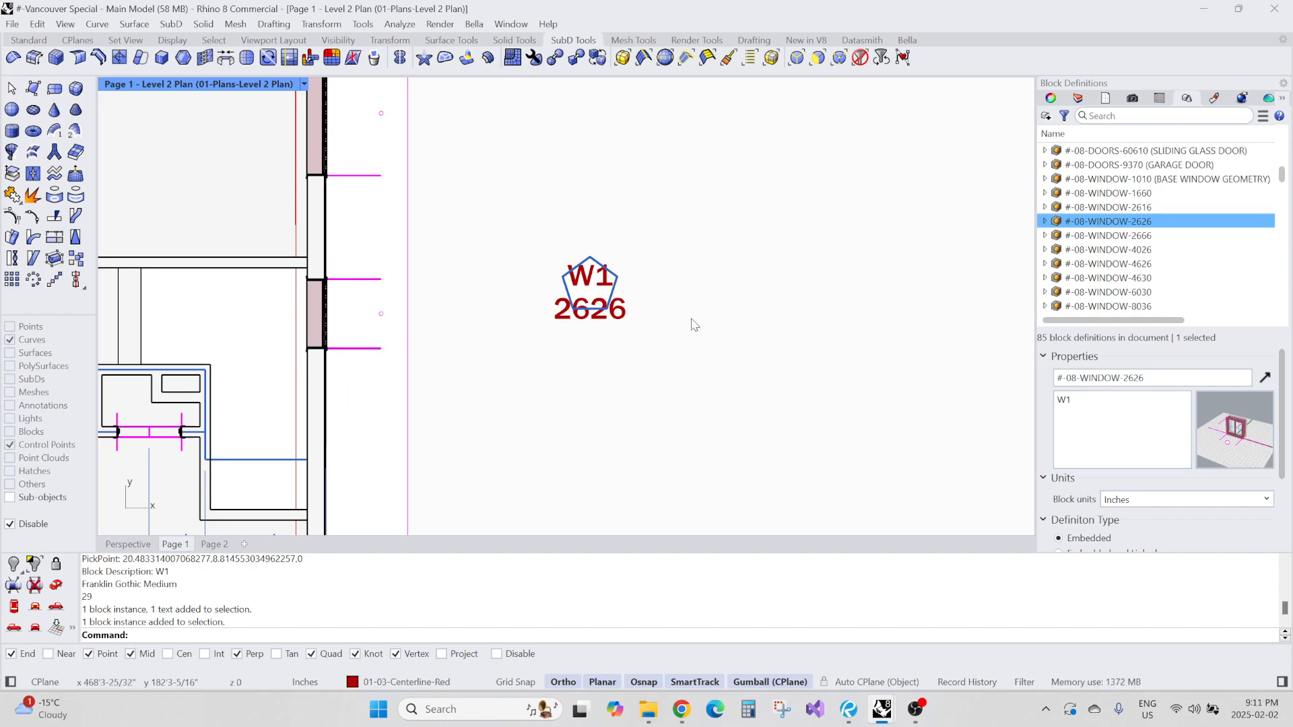
# Return to layout space and check the window tag's text against the edited block description.
pyautogui.scroll(-2, 693, 325)
pyautogui.scroll(2, 771, 355)
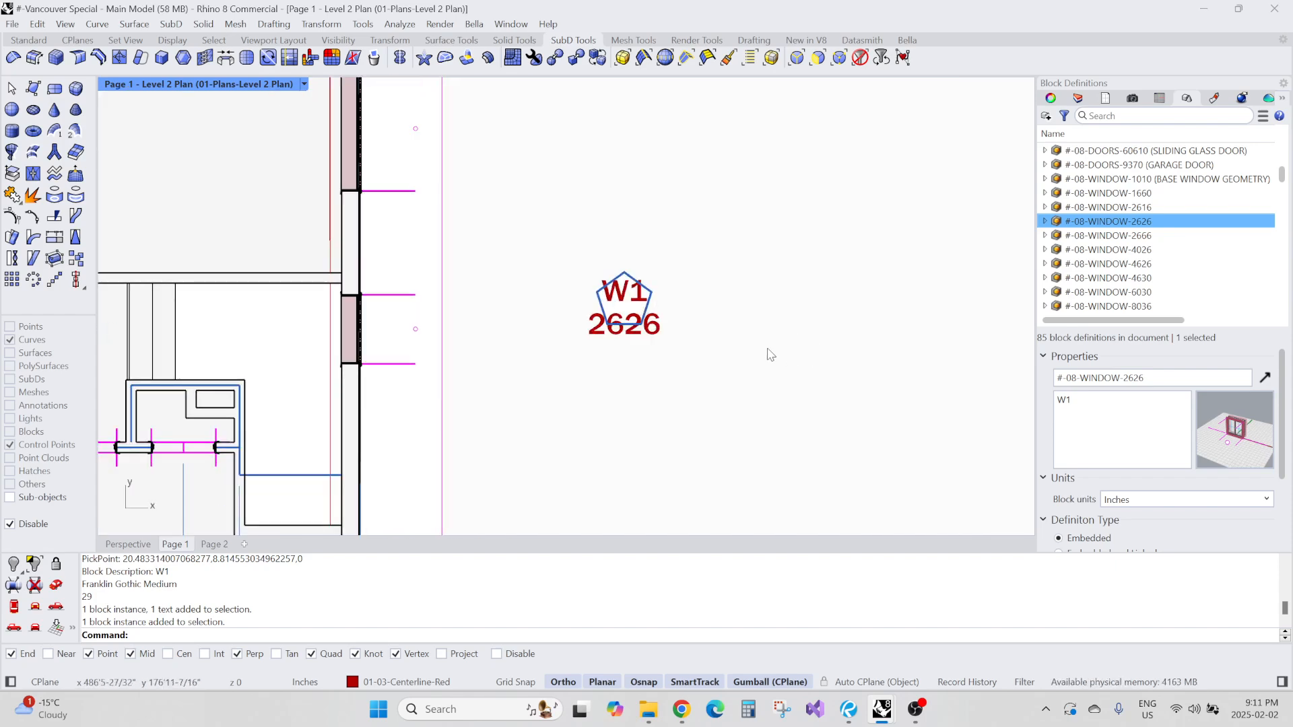
pyautogui.doubleClick(494, 404)
pyautogui.scroll(-4, 620, 396)
pyautogui.moveTo(623, 396)
pyautogui.mouseDown(button='right')
pyautogui.moveTo(617, 418)
pyautogui.moveTo(622, 389)
pyautogui.mouseUp(button='right')
pyautogui.scroll(4, 458, 394)
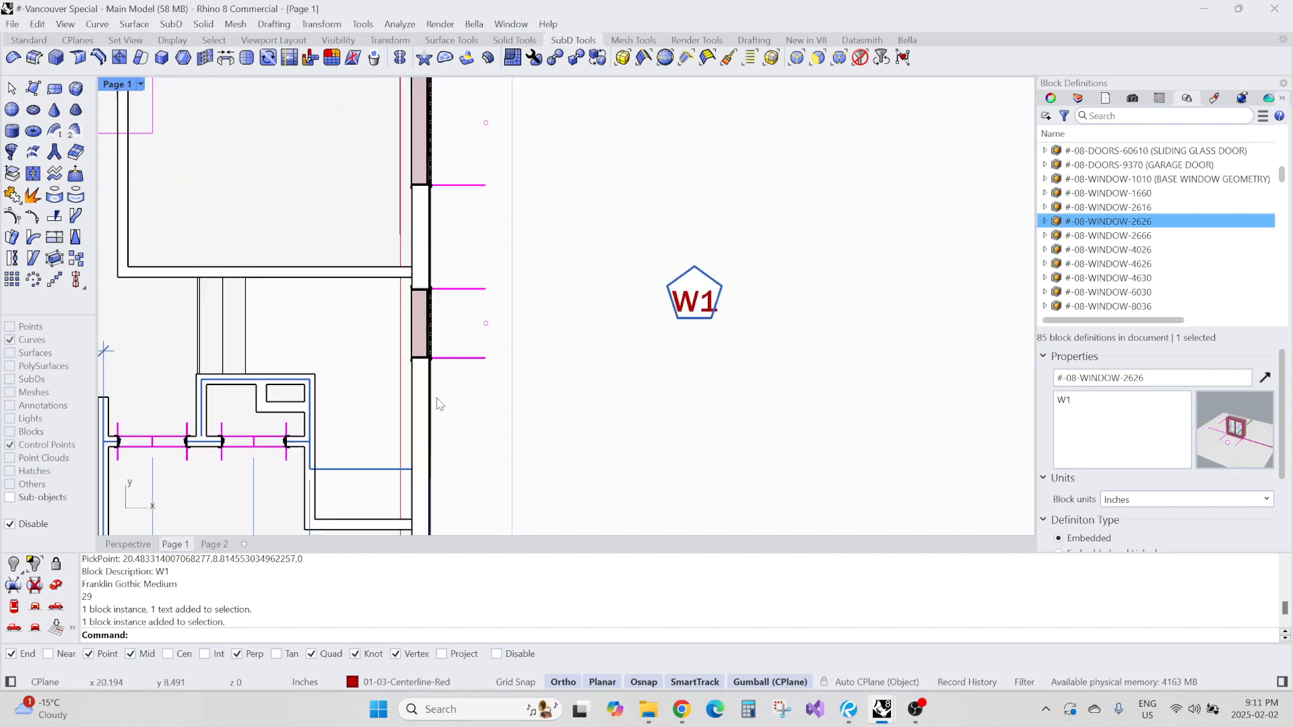
pyautogui.scroll(4, 706, 303)
pyautogui.scroll(-2, 676, 309)
pyautogui.click(667, 310)
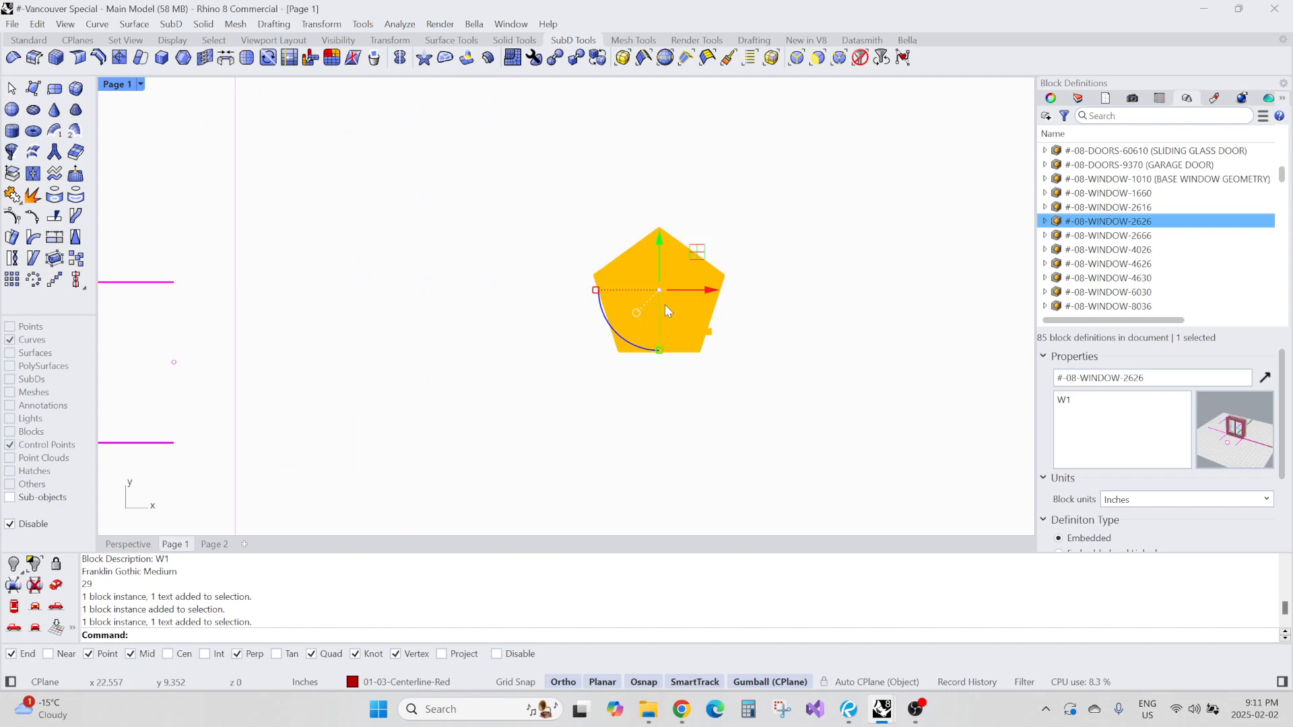
pyautogui.scroll(-2, 631, 354)
pyautogui.press('Escape')
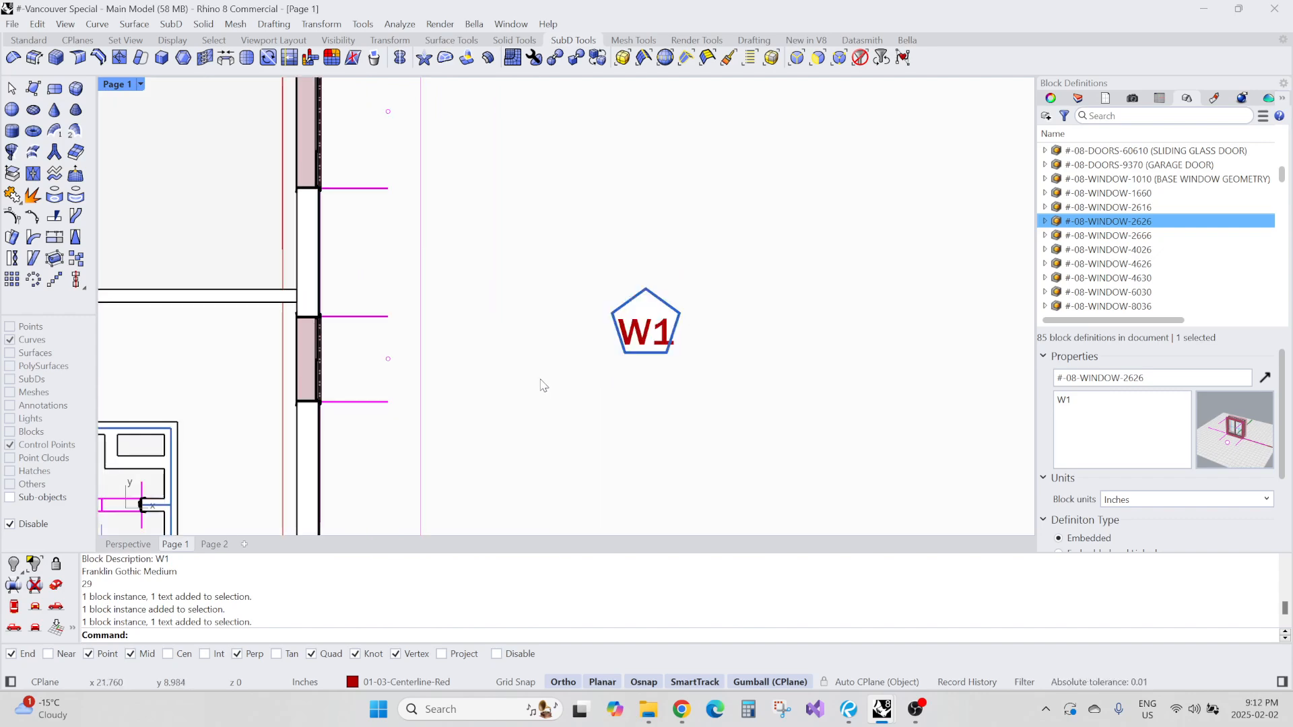
pyautogui.scroll(-1, 457, 381)
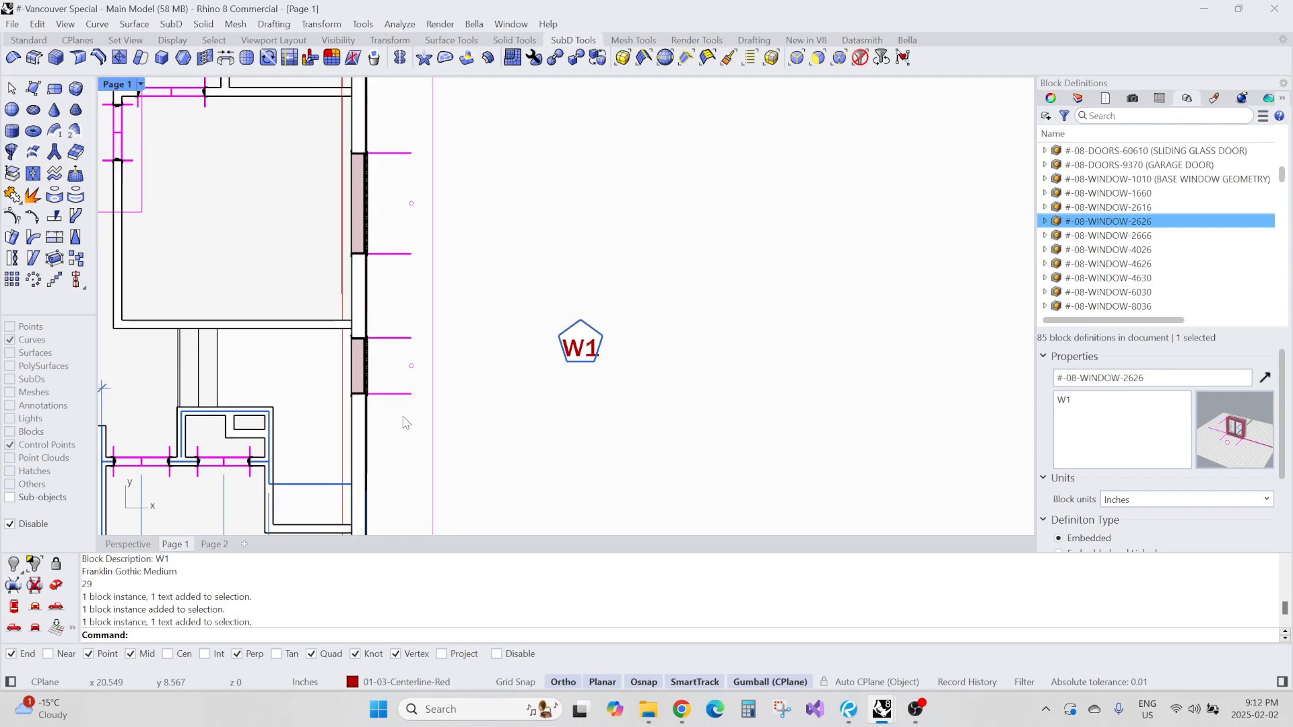
pyautogui.doubleClick(403, 418)
pyautogui.scroll(-3, 482, 346)
pyautogui.scroll(3, 413, 309)
pyautogui.scroll(-3, 435, 315)
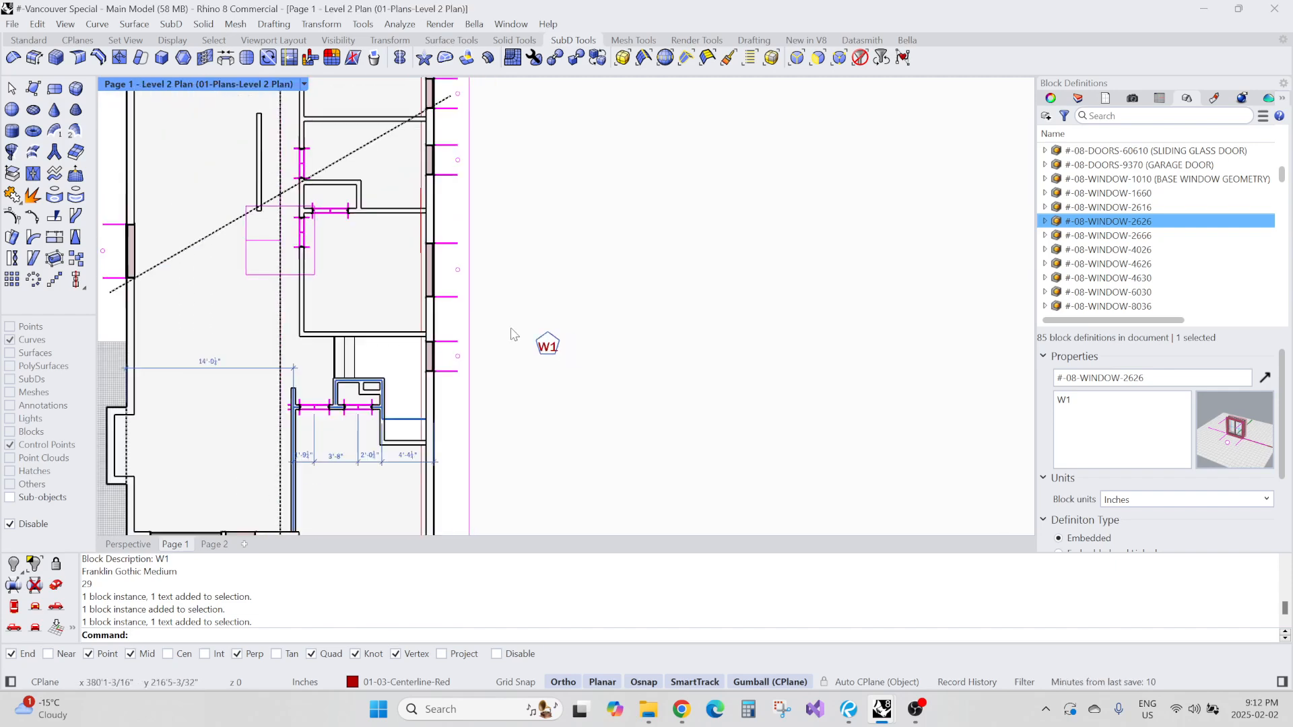
pyautogui.doubleClick(511, 334)
pyautogui.scroll(3, 512, 334)
pyautogui.scroll(-1, 460, 305)
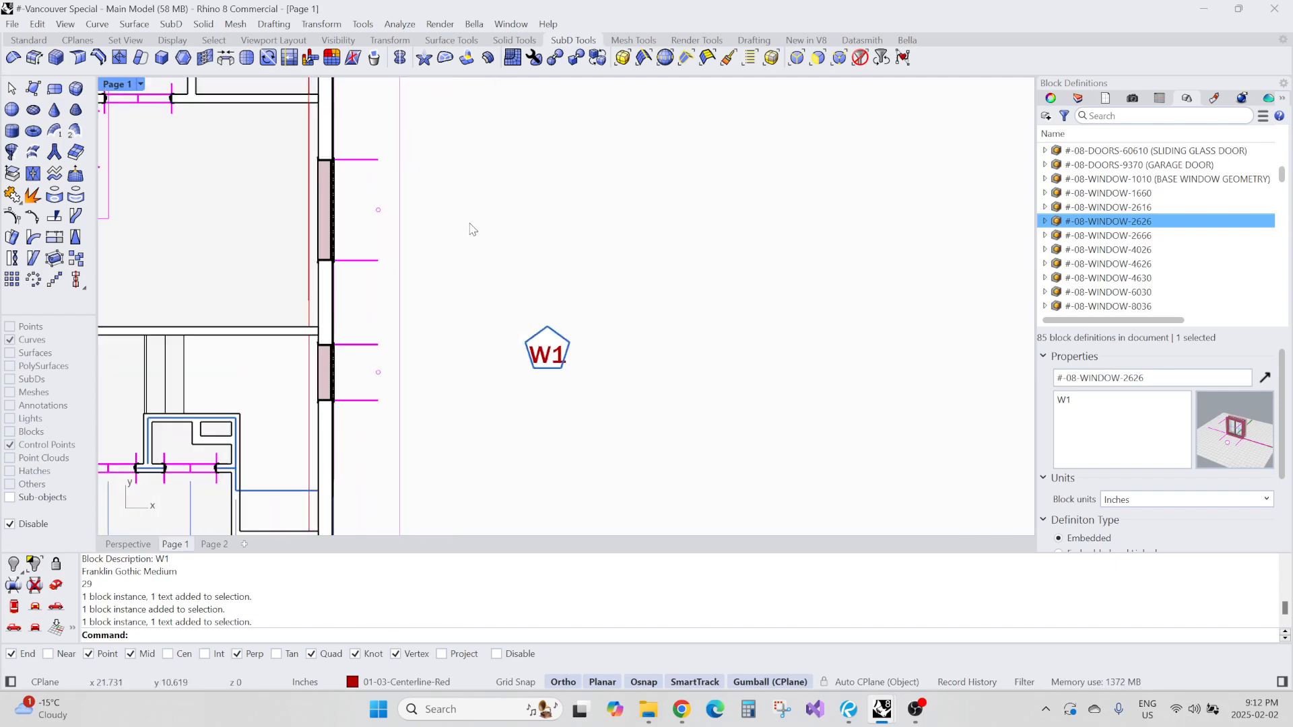
# Run the Insert Window Tag script again on the same 2626 window and place a second tag diagonally below the first.
pyautogui.moveTo(882, 709)
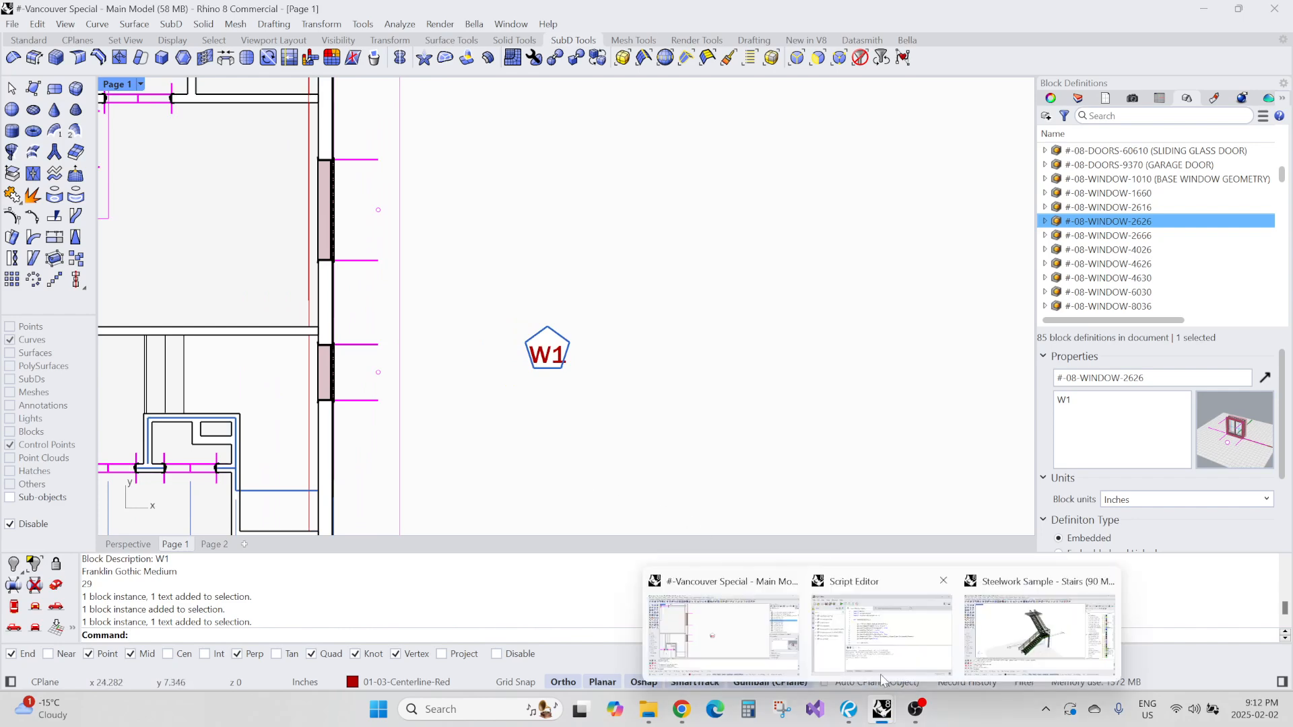
pyautogui.click(882, 680)
pyautogui.click(322, 204)
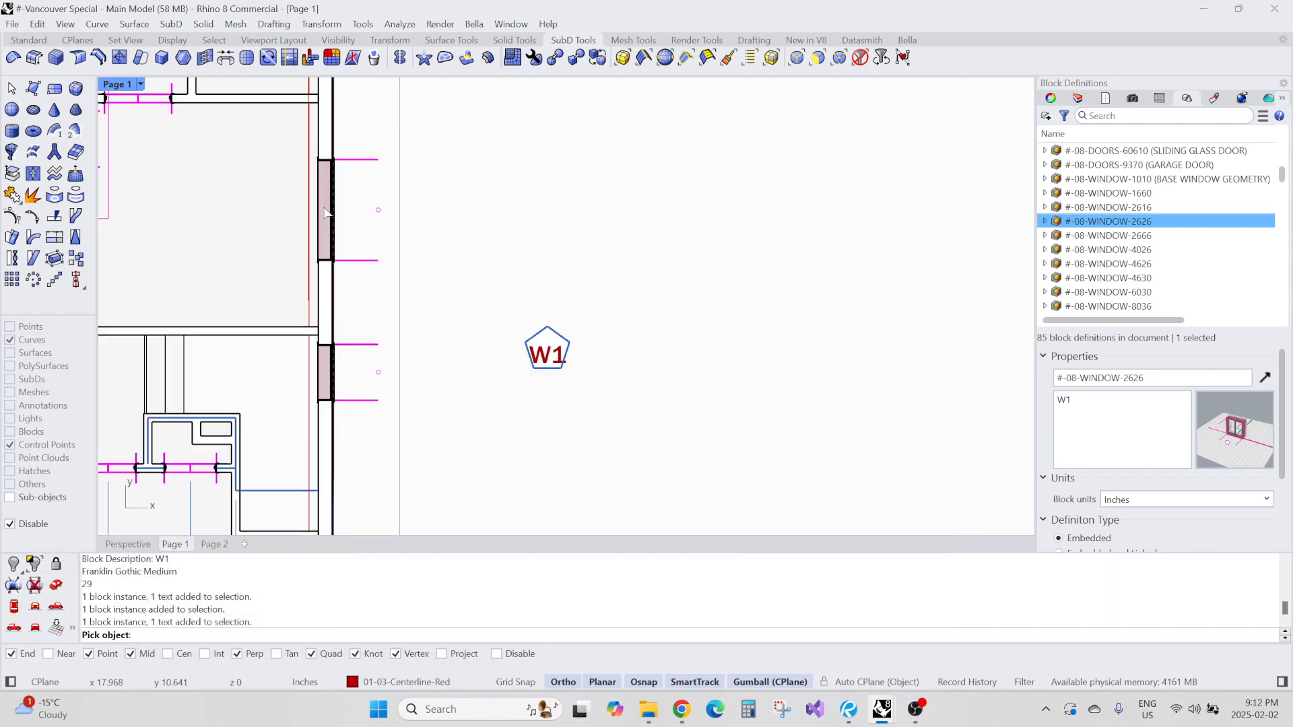
pyautogui.click(503, 410)
pyautogui.click(875, 164)
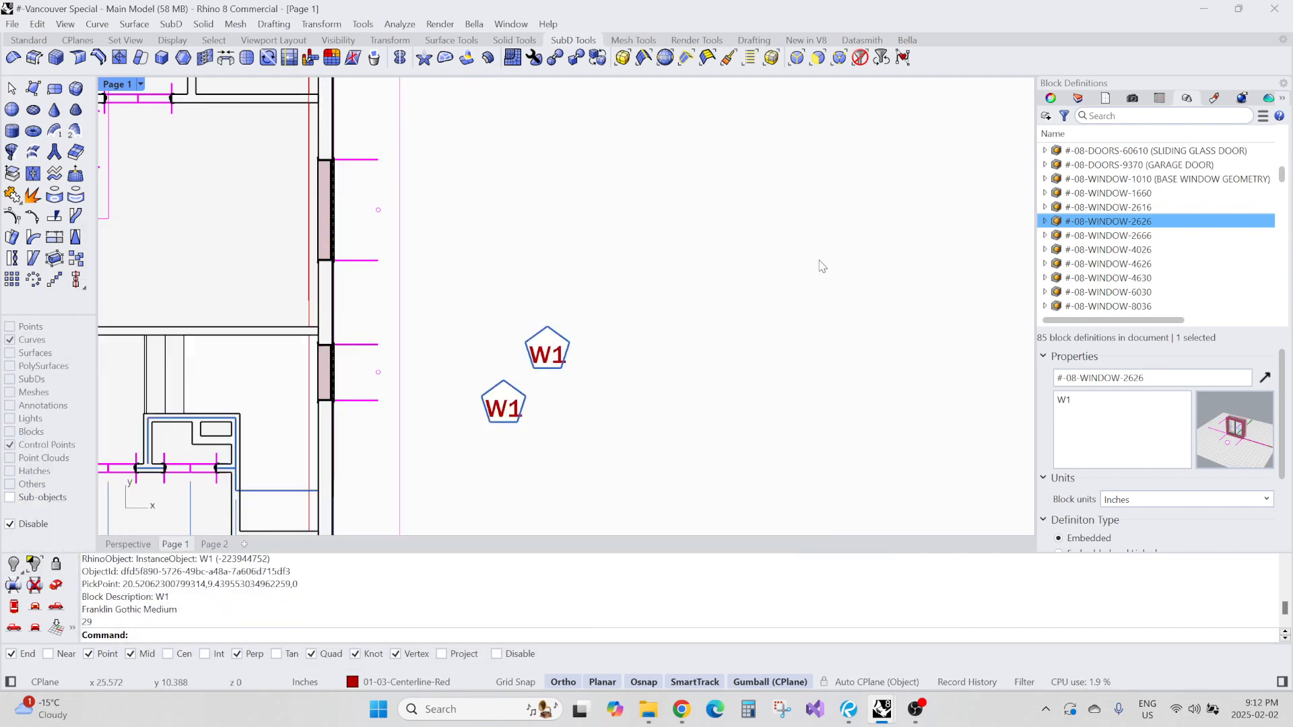
# Move the W1 text of the upper window tag up and to the right, out of its pentagon.
pyautogui.scroll(-7, 691, 307)
pyautogui.moveTo(627, 257); pyautogui.dragTo(769, 325, button='right')
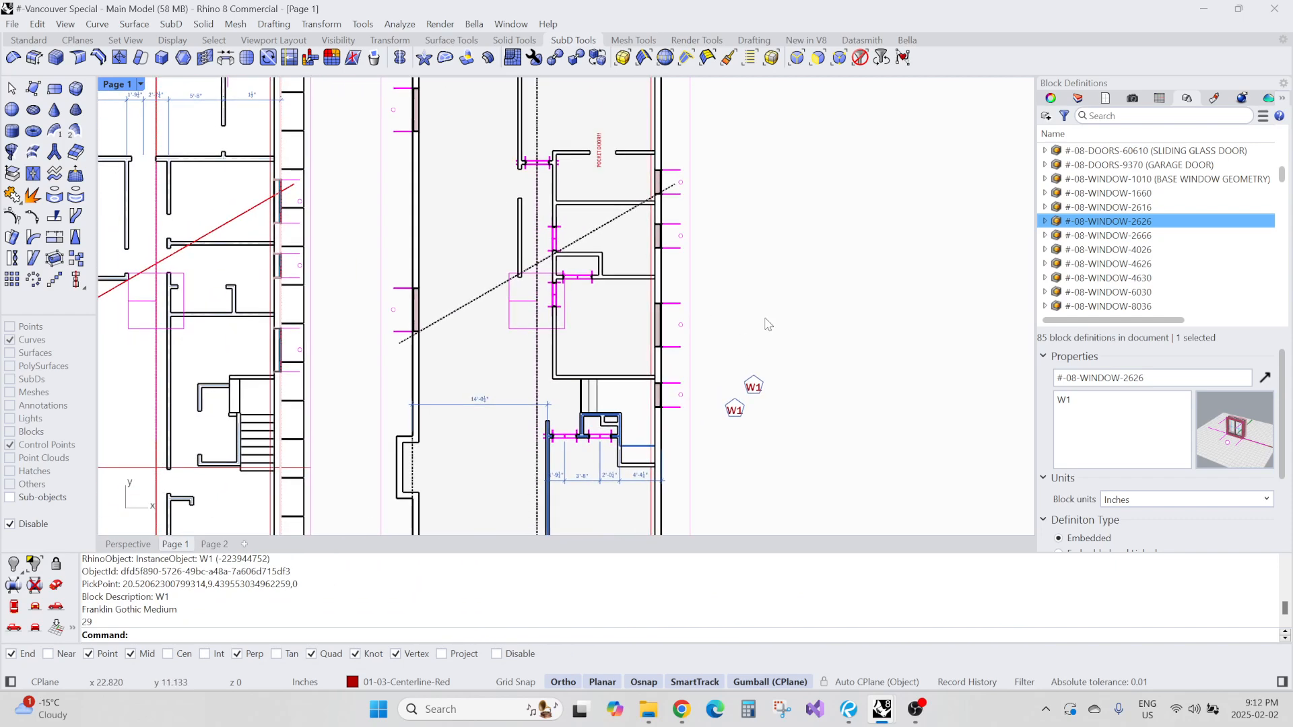
pyautogui.scroll(10, 788, 373)
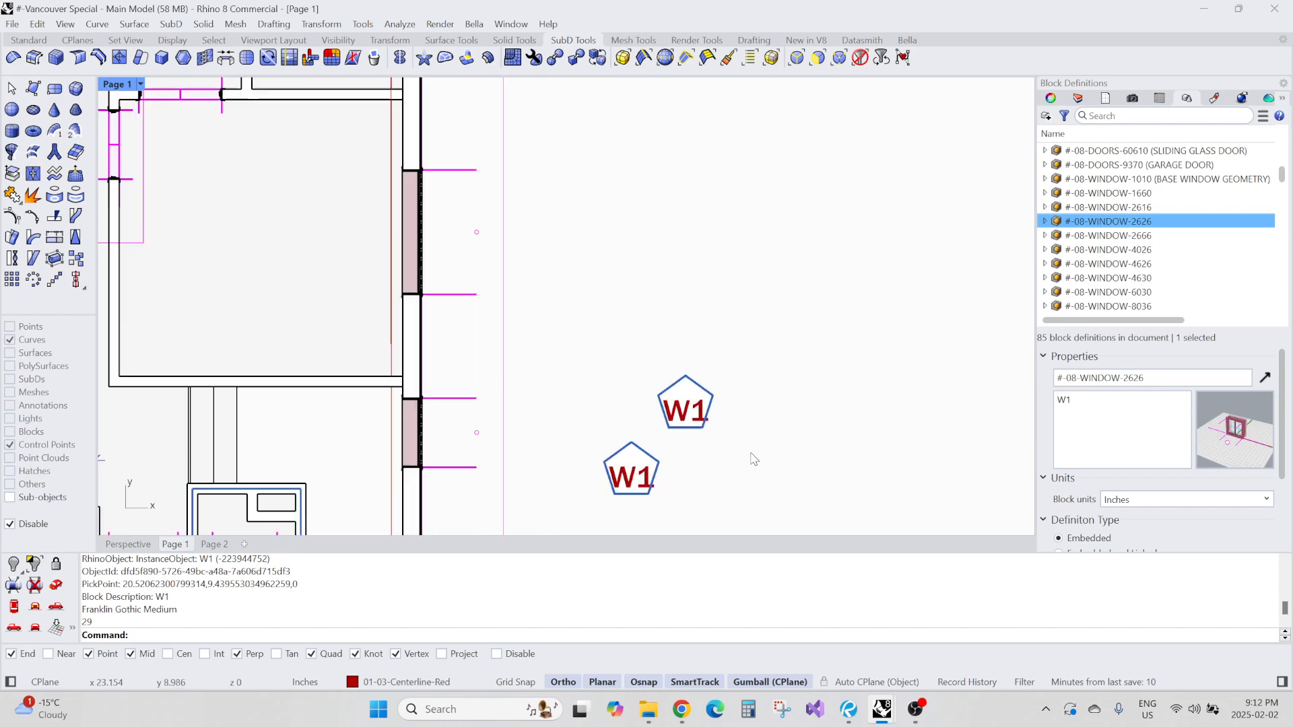
pyautogui.moveTo(749, 447); pyautogui.dragTo(740, 412, button='right')
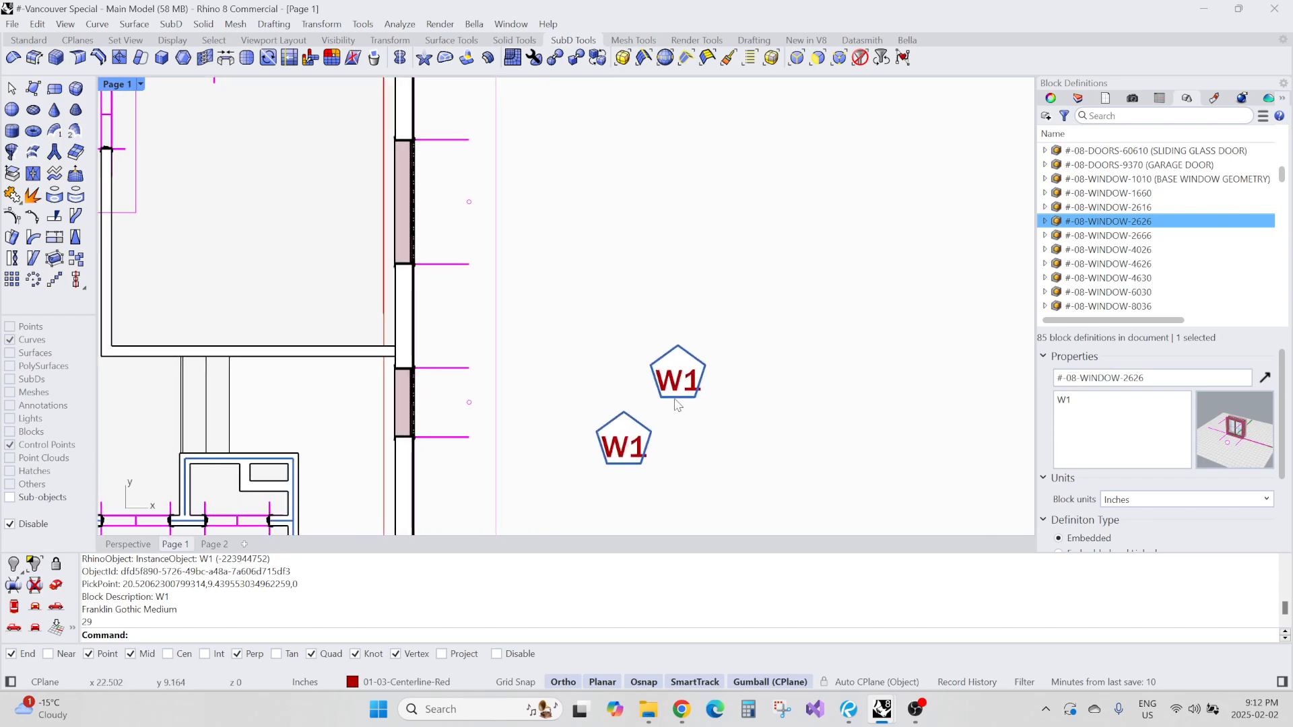
pyautogui.scroll(2, 718, 417)
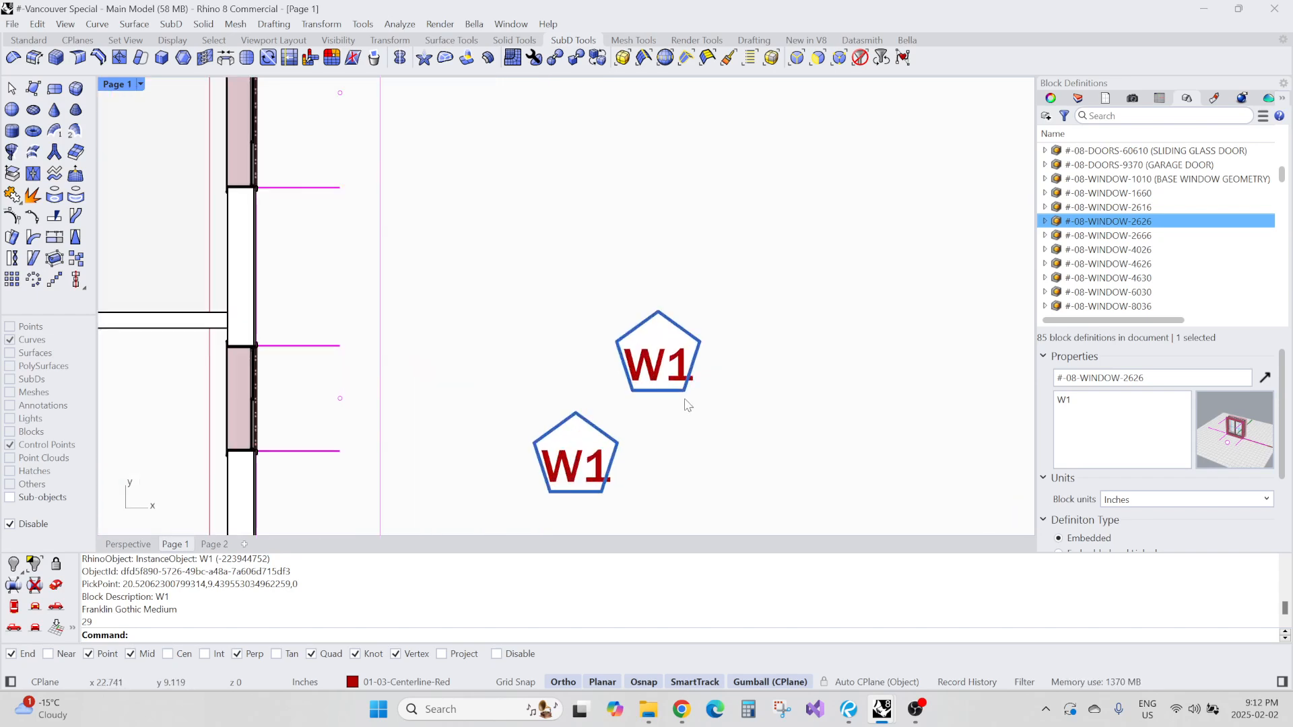
pyautogui.click(656, 370)
pyautogui.click(706, 399)
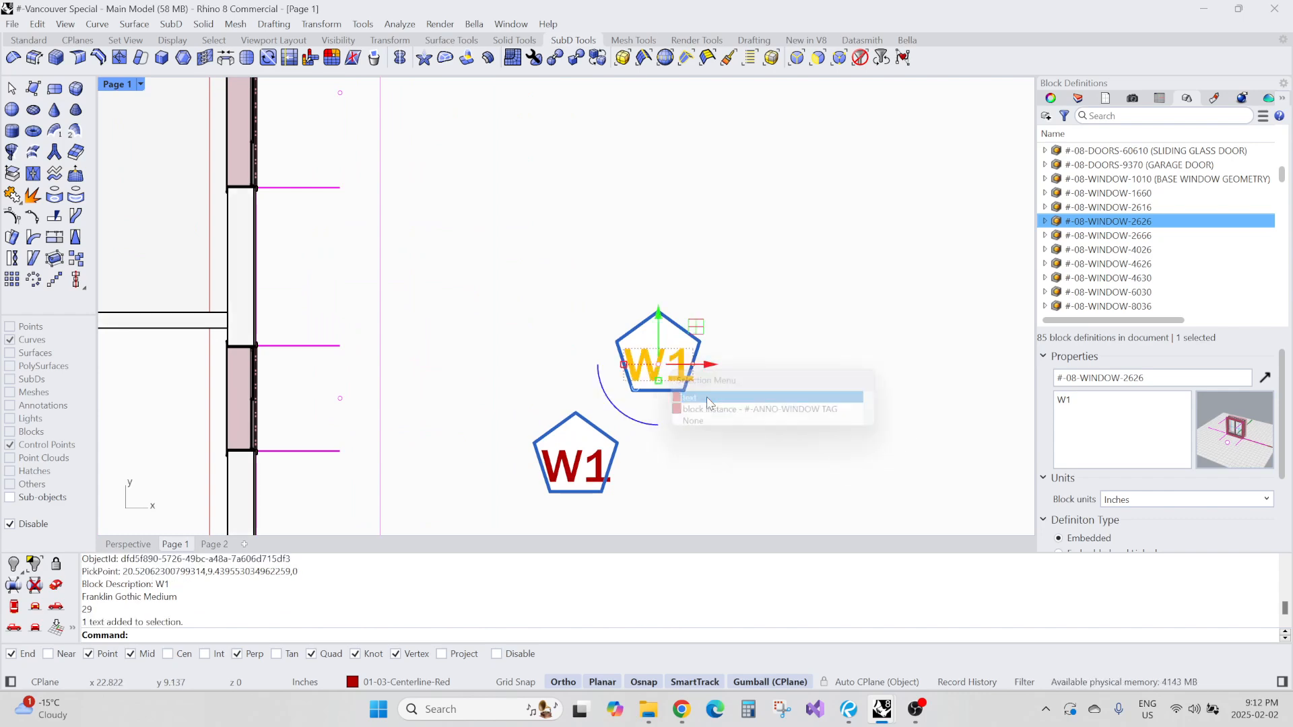
pyautogui.scroll(-1, 705, 396)
pyautogui.moveTo(705, 333); pyautogui.dragTo(773, 232)
pyautogui.click(796, 375)
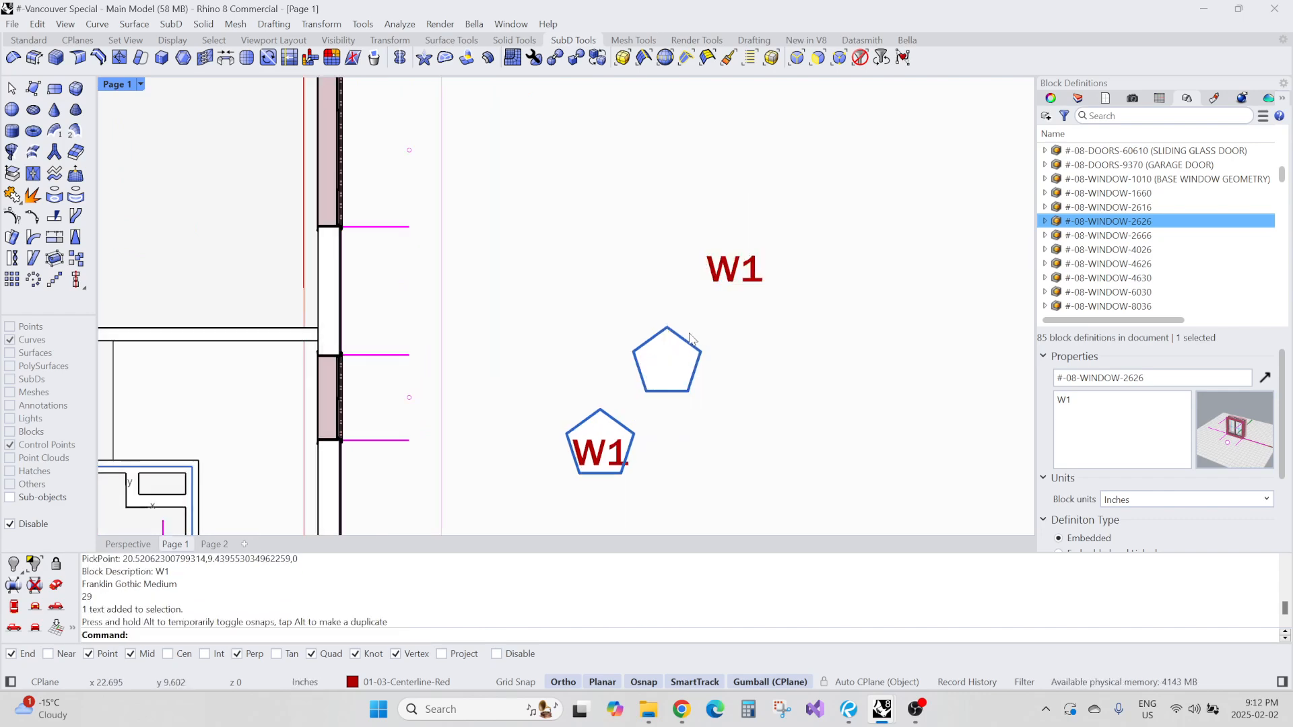
# Ungroup the upper window tag so that its W1 text and pentagon are separate objects.
pyautogui.moveTo(698, 319); pyautogui.dragTo(680, 342)
pyautogui.scroll(4, 754, 365)
pyautogui.click(752, 370)
pyautogui.click(671, 347)
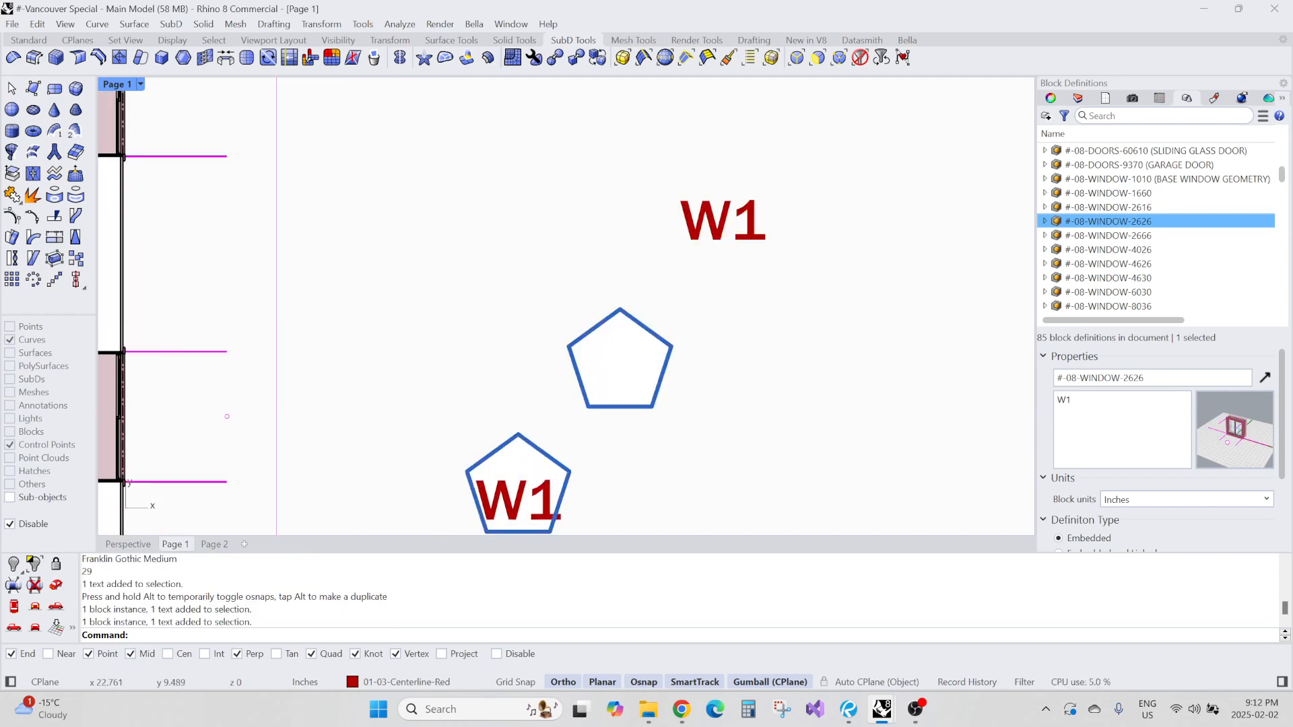
pyautogui.click(718, 371)
pyautogui.moveTo(548, 284); pyautogui.dragTo(750, 447)
pyautogui.click(707, 234)
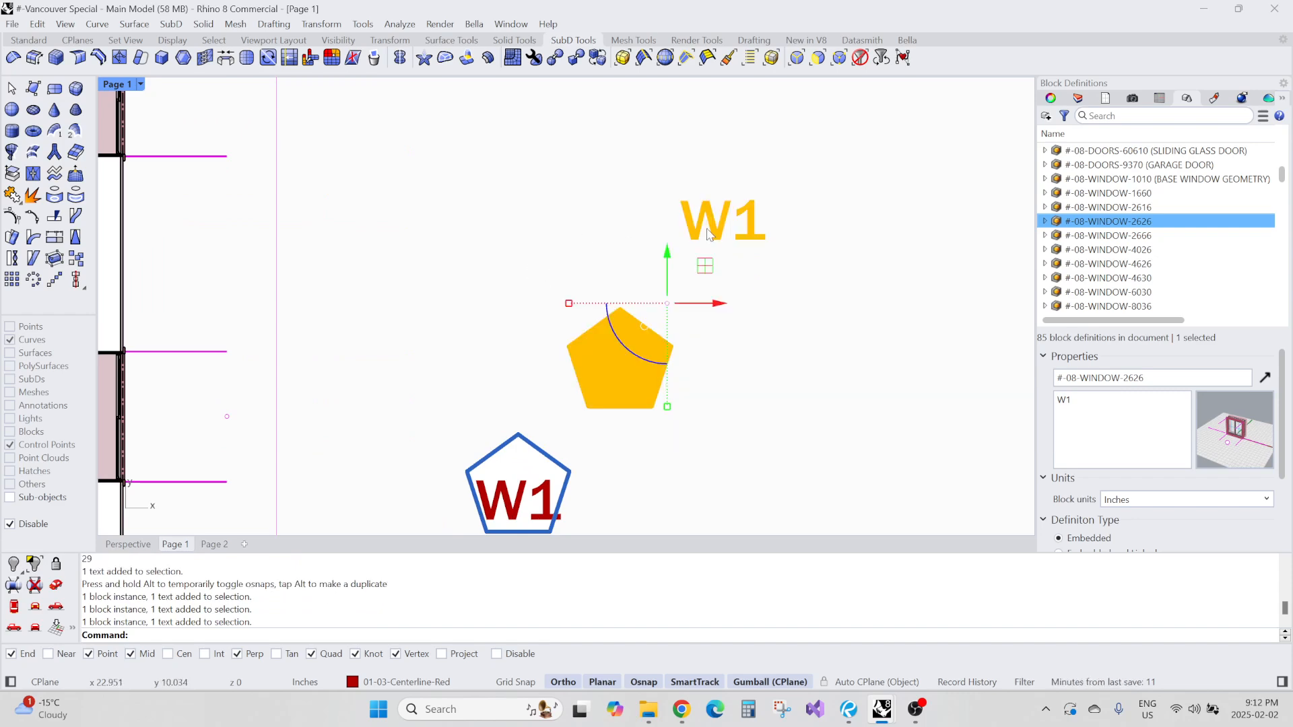
pyautogui.write('Ungroup')
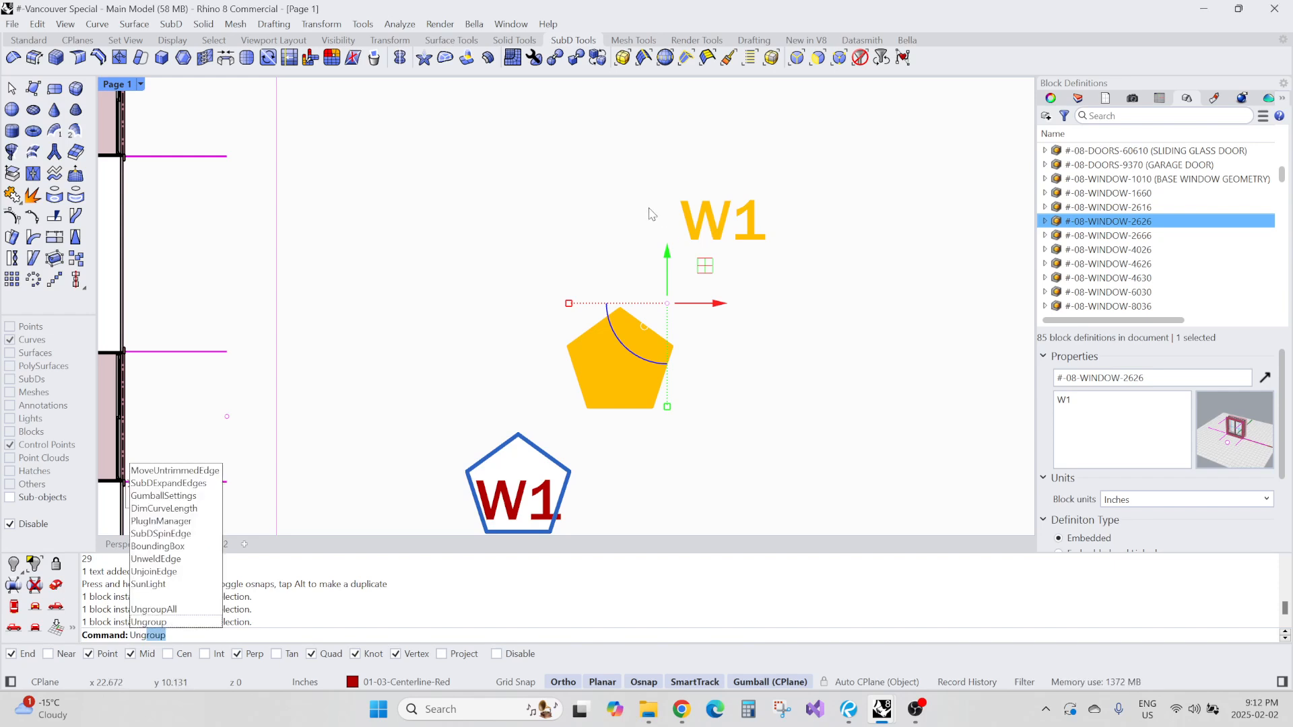
pyautogui.press('Return')
pyautogui.click(631, 217)
# Inspect the BlockDescription formula behind the loose W1 text and the object properties of its pentagon block.
pyautogui.click(723, 216)
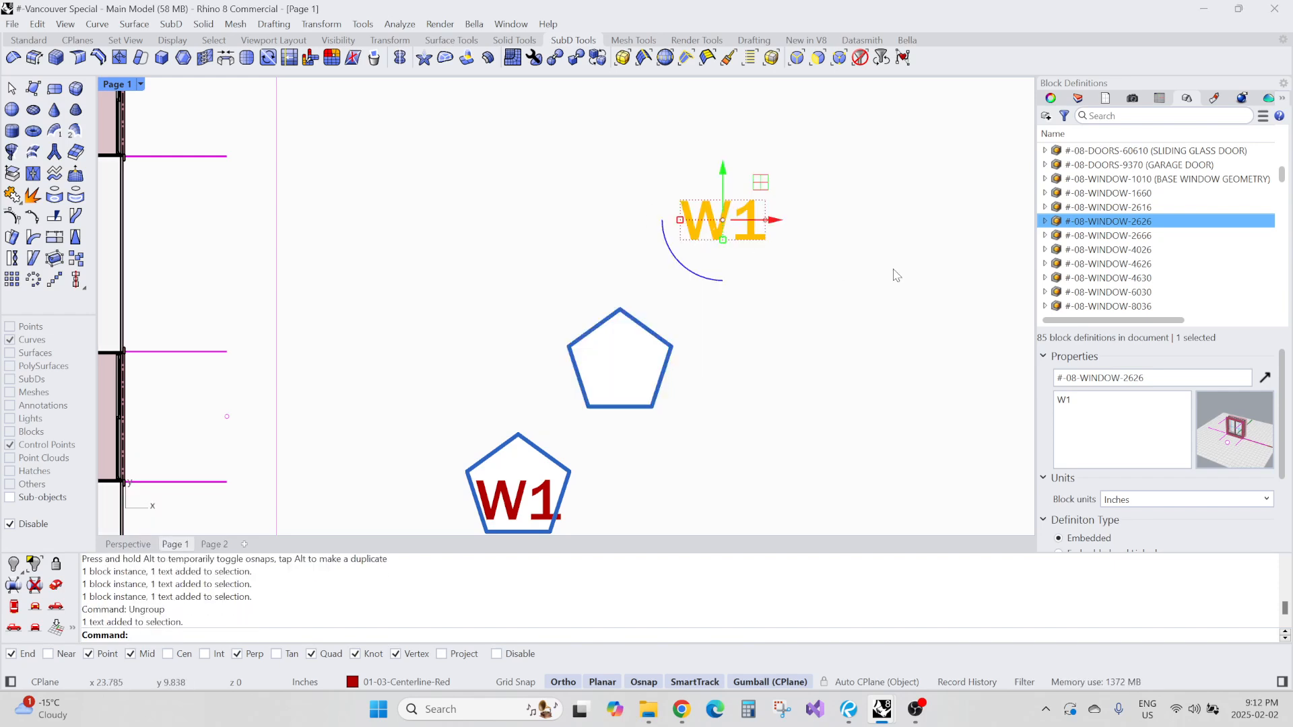
pyautogui.click(1050, 98)
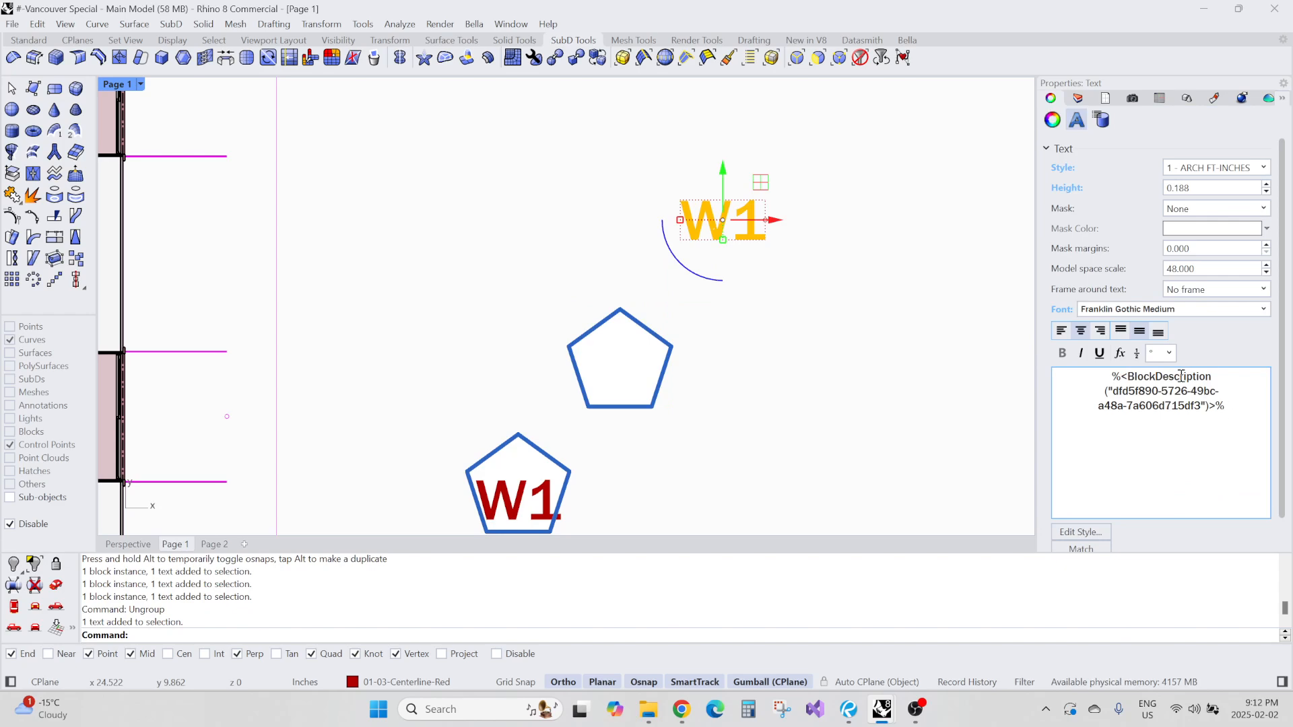
pyautogui.hotkey('ctrl', 'a')
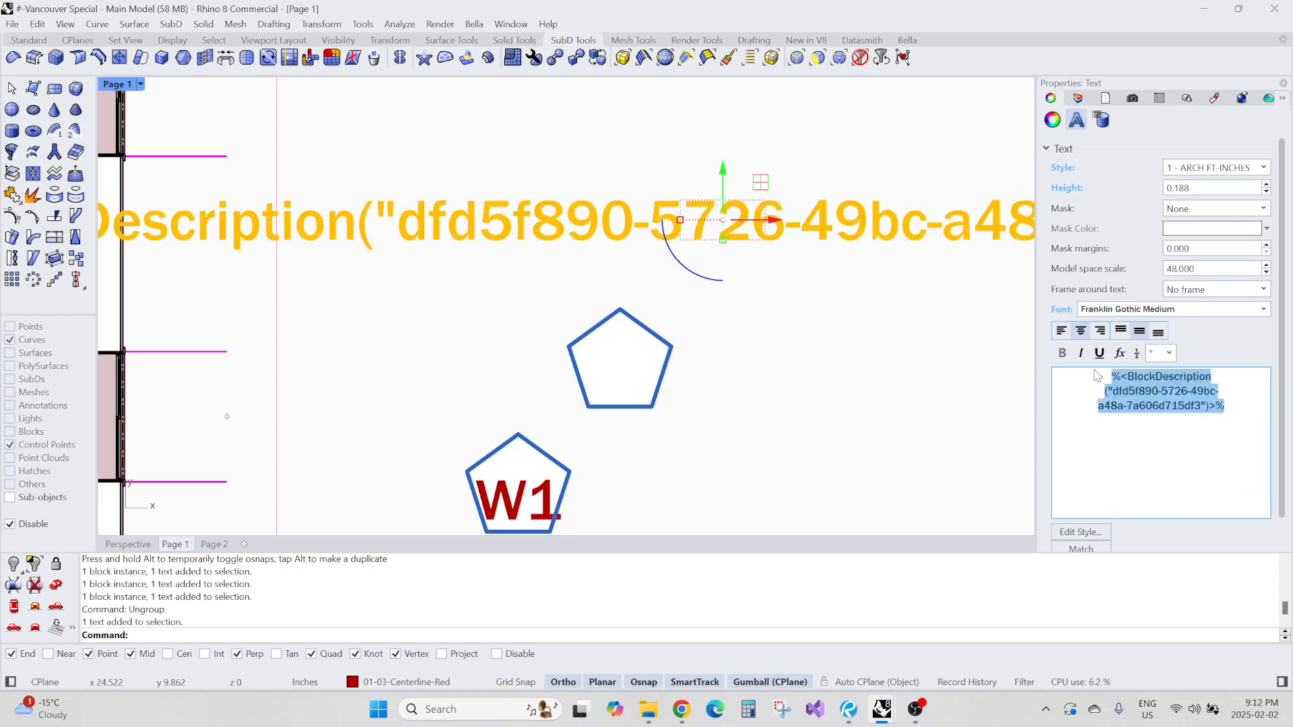
pyautogui.click(837, 381)
pyautogui.scroll(-2, 638, 266)
pyautogui.click(609, 317)
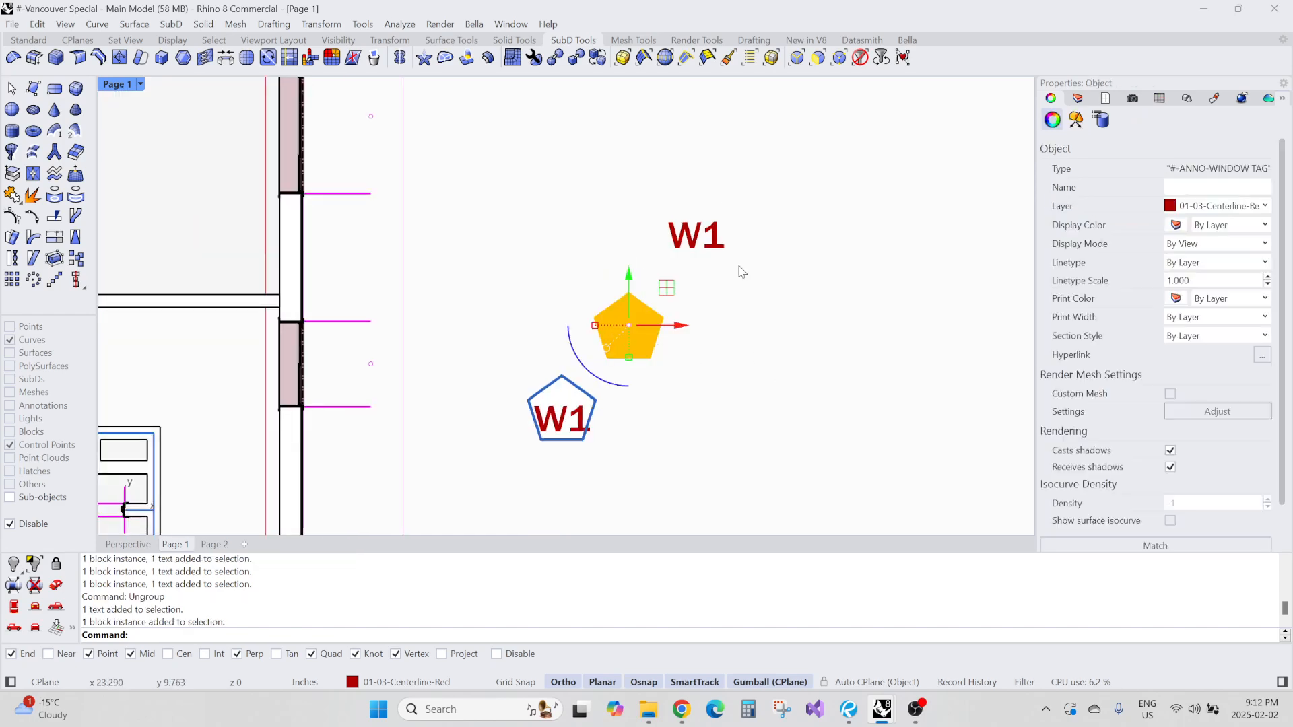
pyautogui.click(831, 294)
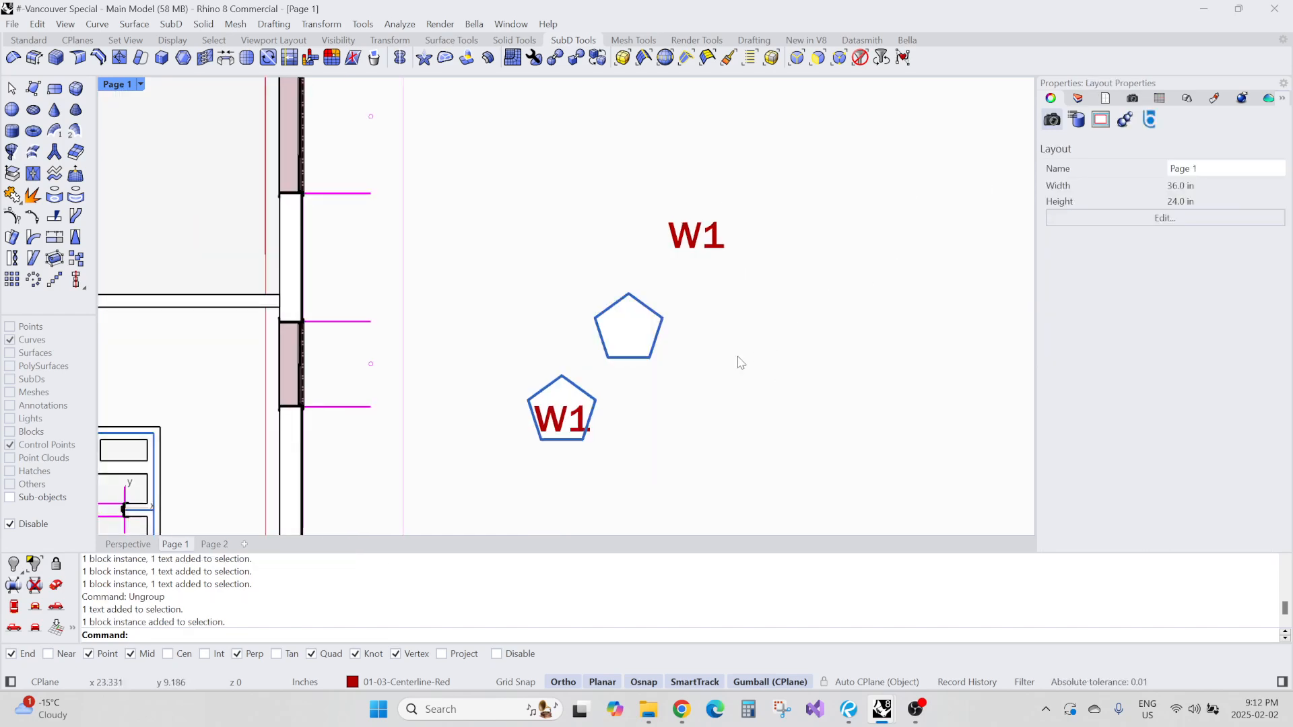
# Turn on the control points of the white break-line mask beside the sheet and stretch its notched side outward to widen it.
pyautogui.scroll(-5, 680, 297)
pyautogui.moveTo(289, 279); pyautogui.dragTo(476, 339, button='right')
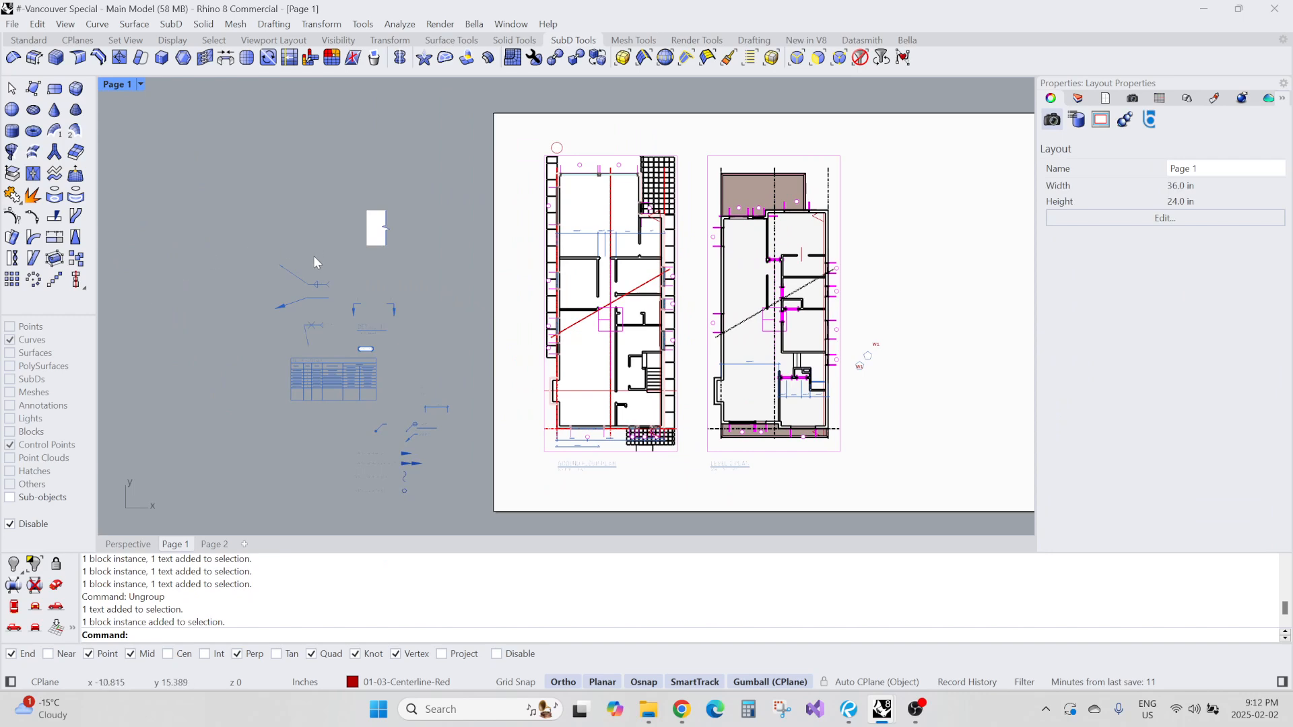
pyautogui.scroll(8, 364, 303)
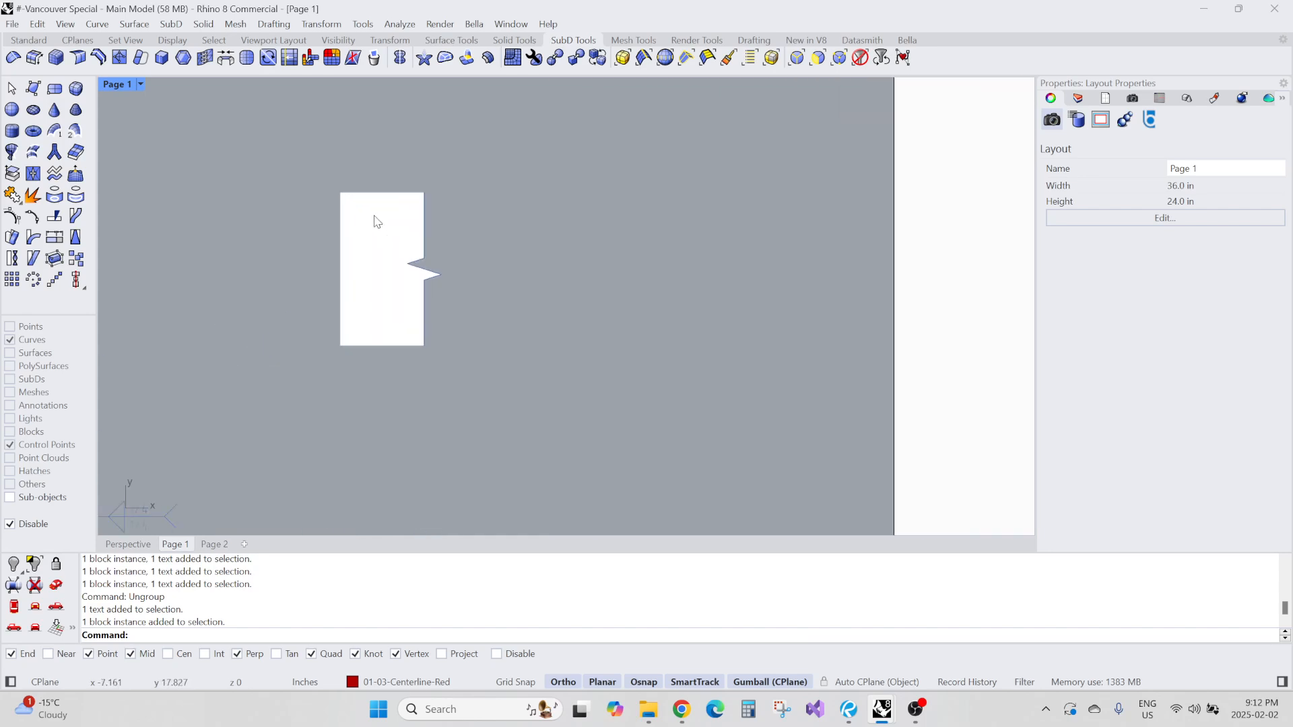
pyautogui.click(395, 270)
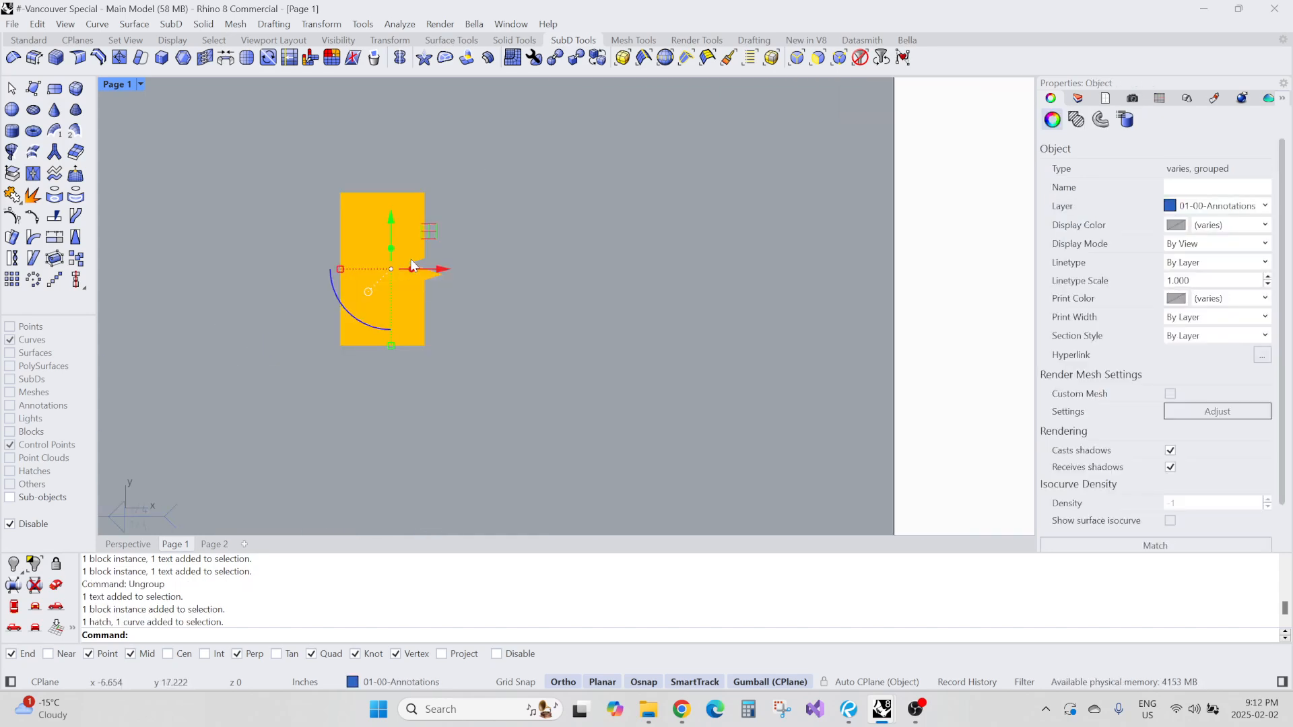
pyautogui.write('PO')
pyautogui.press('Return')
pyautogui.moveTo(370, 160); pyautogui.dragTo(532, 368)
pyautogui.scroll(4, 420, 241)
pyautogui.moveTo(483, 285); pyautogui.dragTo(526, 293)
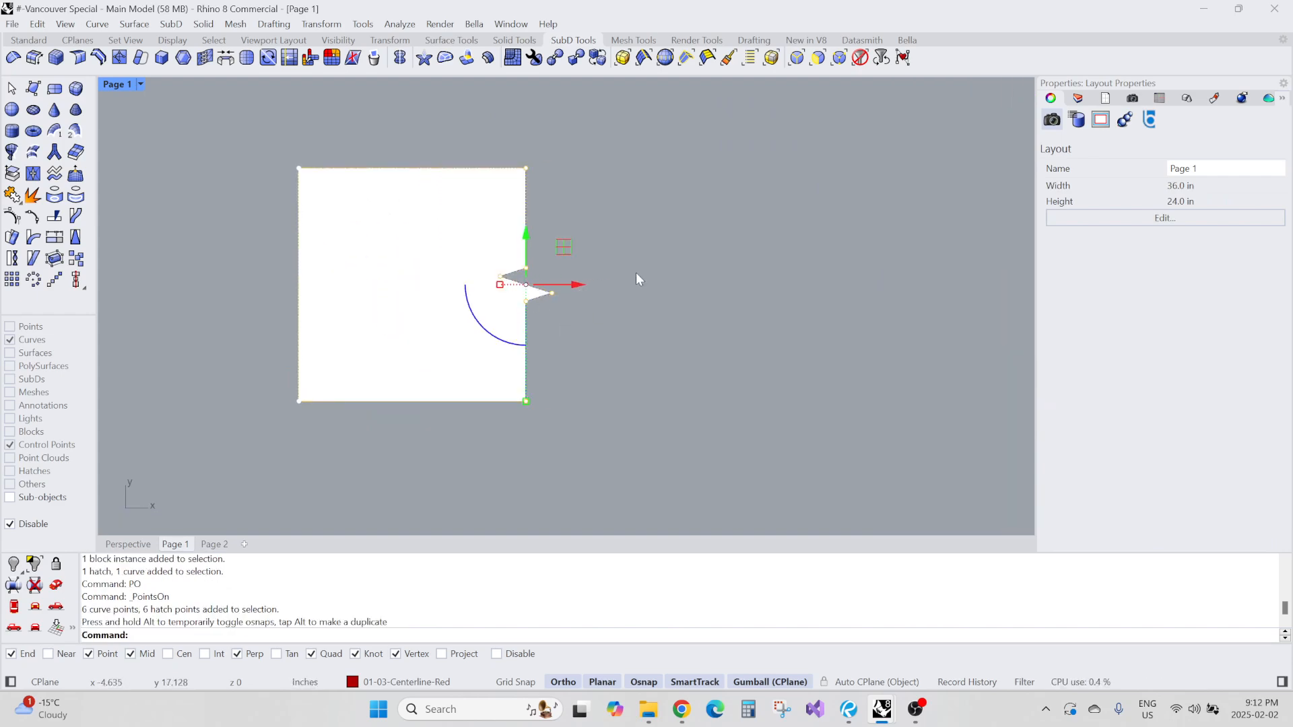
pyautogui.click(635, 271)
# Scale up the whole white break-line mask and rotate it clockwise to a diagonal angle.
pyautogui.scroll(-6, 635, 245)
pyautogui.scroll(4, 555, 238)
pyautogui.scroll(-2, 562, 235)
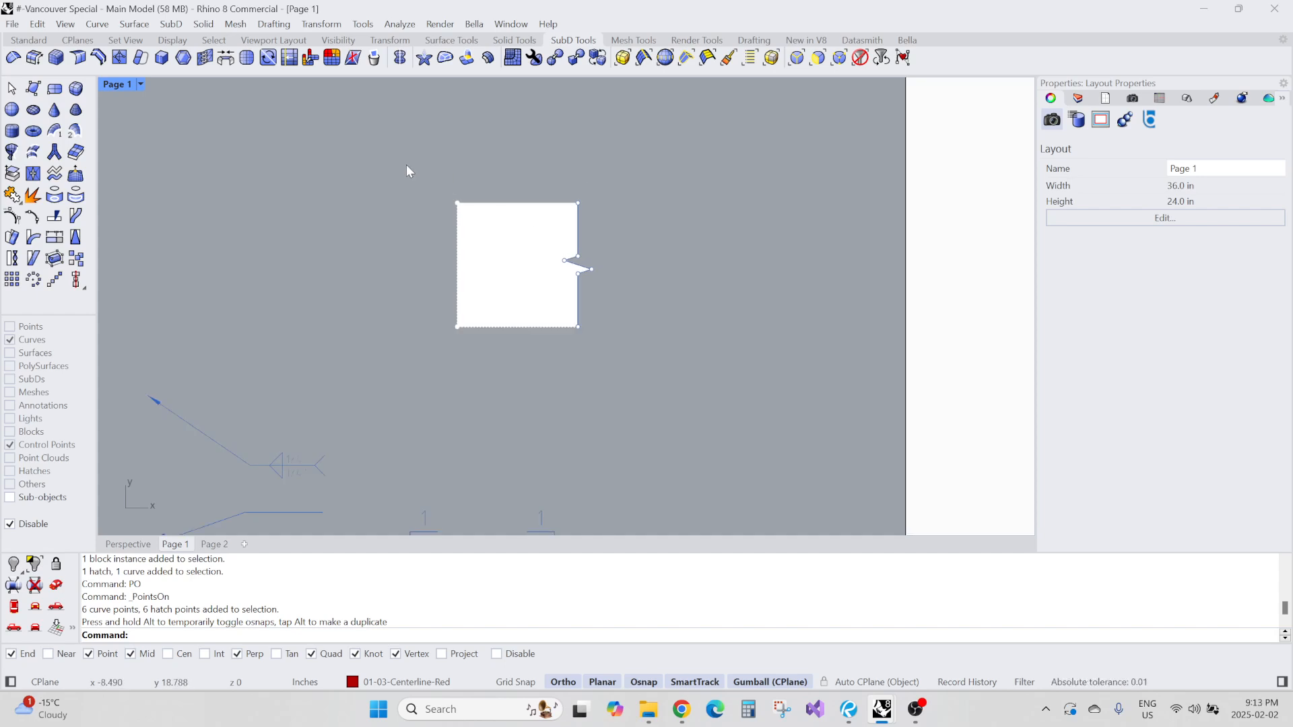
pyautogui.moveTo(407, 167); pyautogui.dragTo(695, 361)
pyautogui.moveTo(446, 269); pyautogui.dragTo(436, 264)
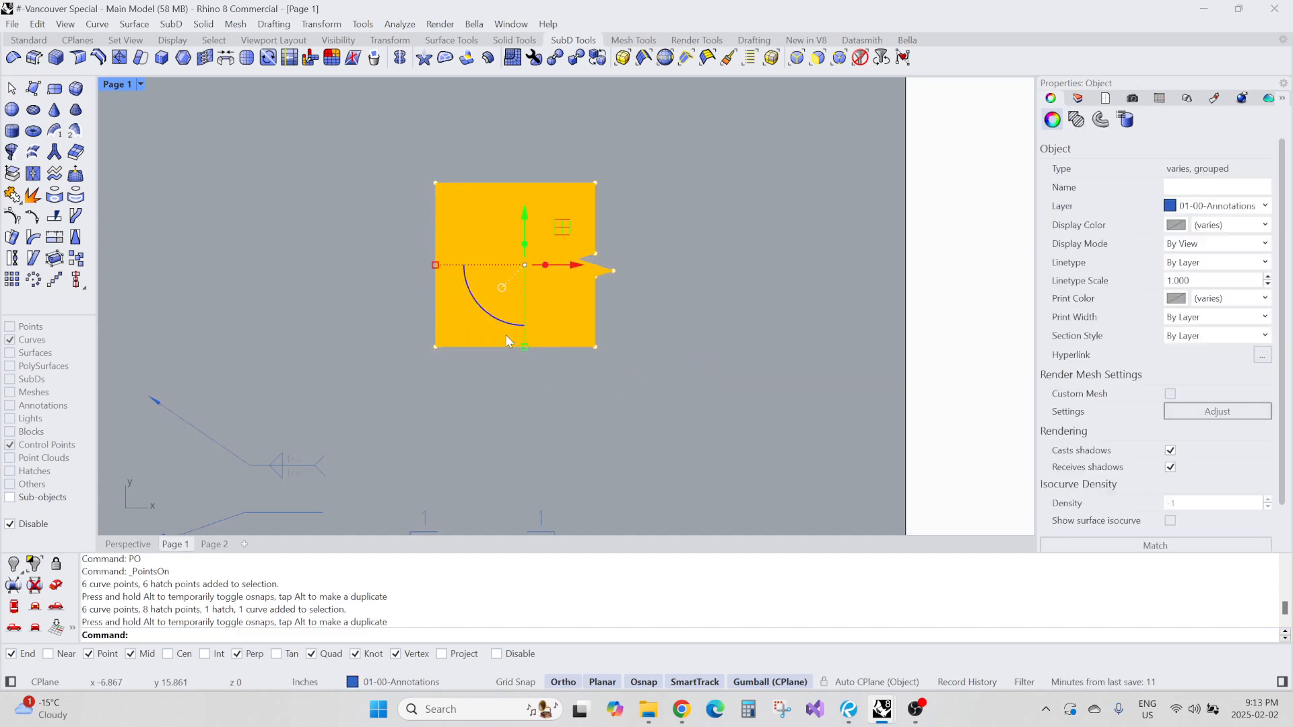
pyautogui.moveTo(503, 319); pyautogui.dragTo(473, 375)
# Select the control points of the mask's lower-left edge and set the gumball alignment to Object.
pyautogui.click(425, 312)
pyautogui.moveTo(375, 260); pyautogui.dragTo(540, 402)
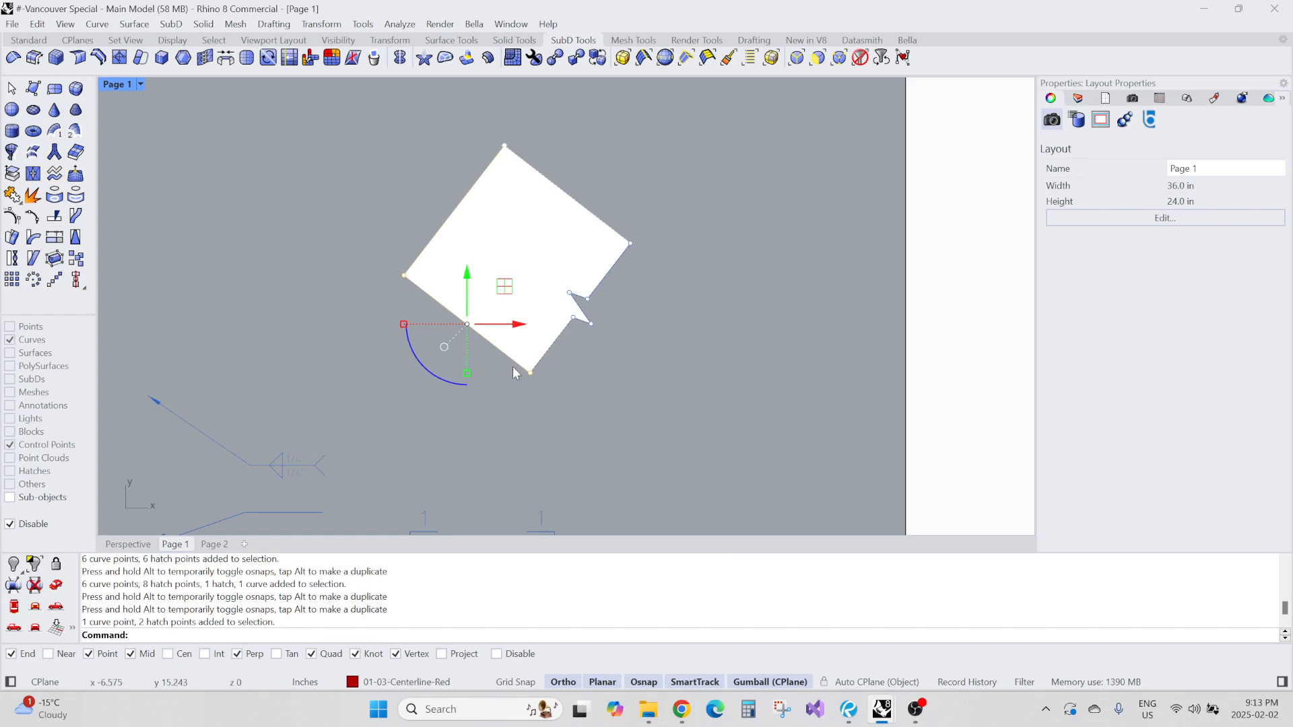
pyautogui.click(515, 322)
pyautogui.click(566, 476)
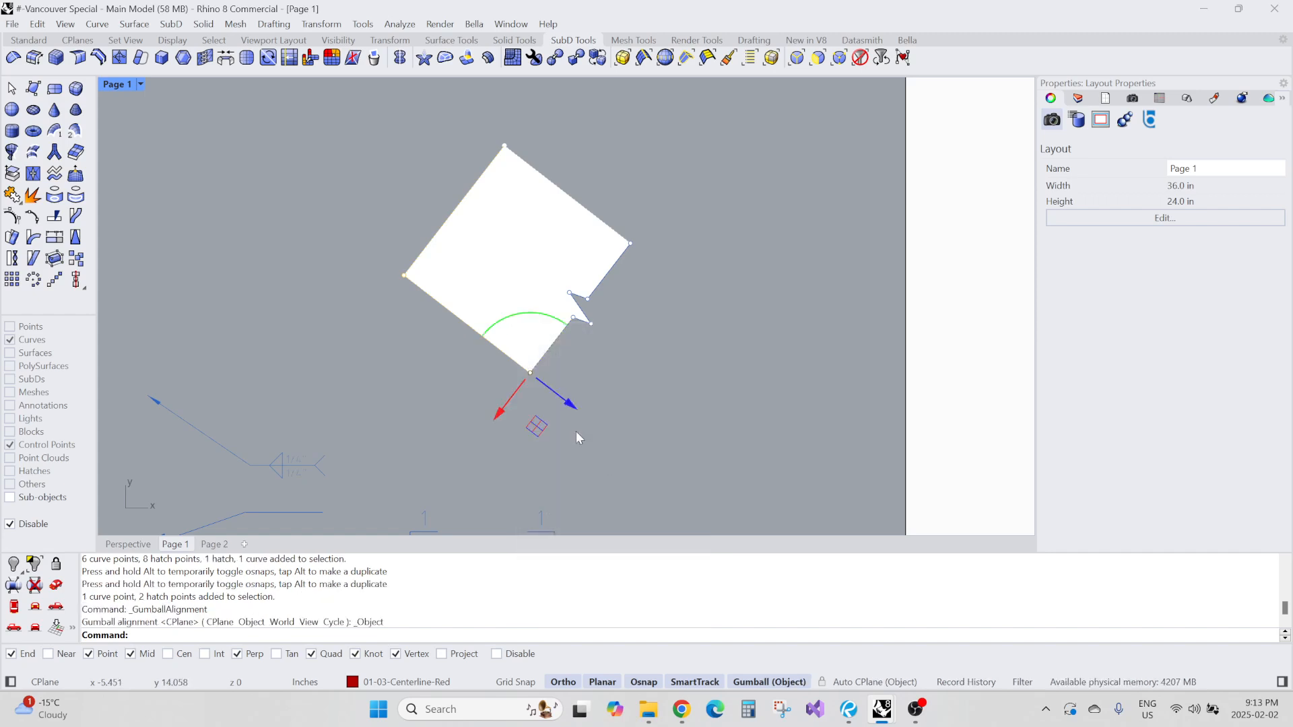
# Try moving the mask's lower-left edge inward, and undo all the trial edits to the mask.
pyautogui.moveTo(514, 404); pyautogui.dragTo(541, 367)
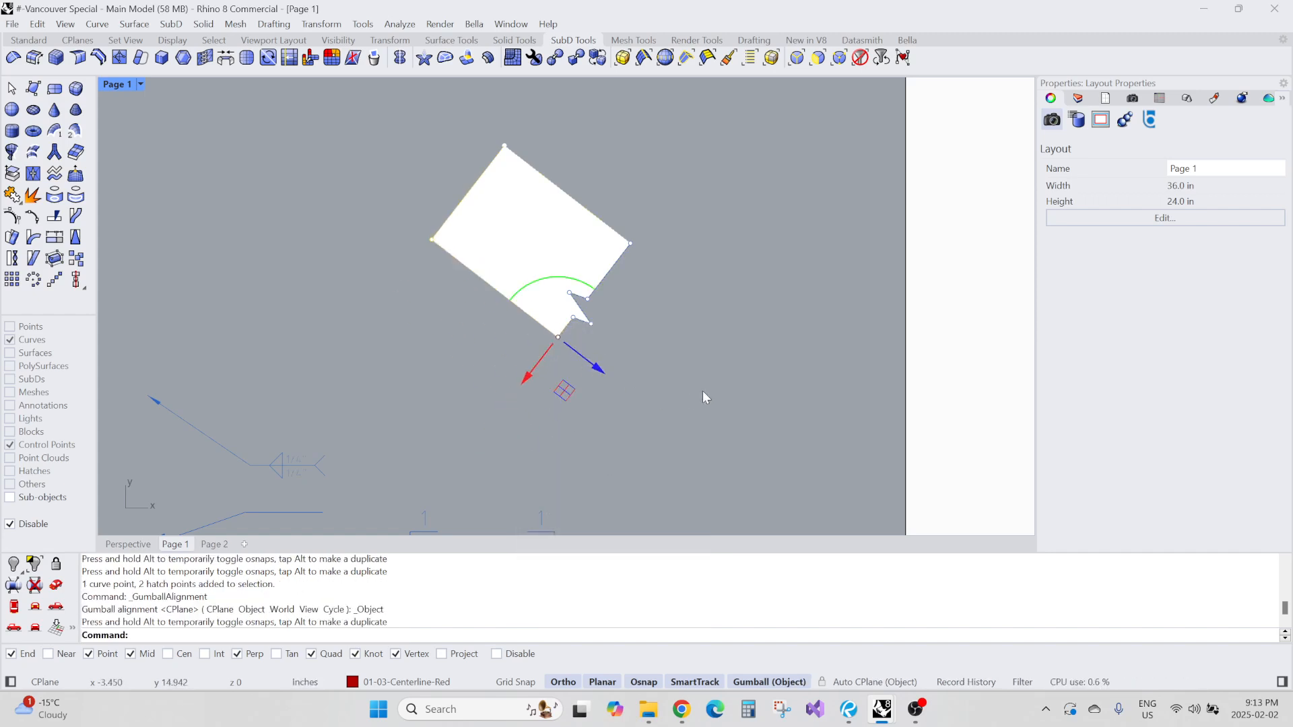
pyautogui.click(683, 389)
pyautogui.hotkey('ctrl', 'z')
pyautogui.hotkey('ctrl', 'z')
pyautogui.hotkey('ctrl', 'z')
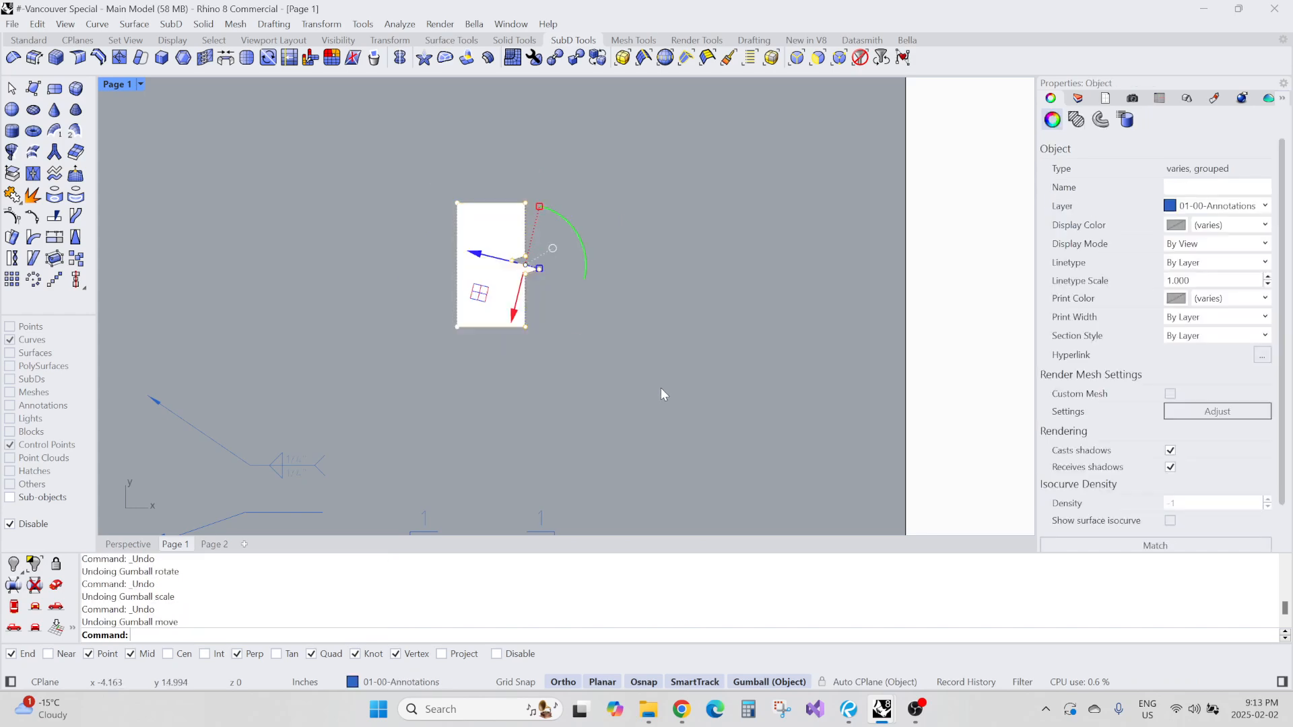
pyautogui.hotkey('ctrl', 'z')
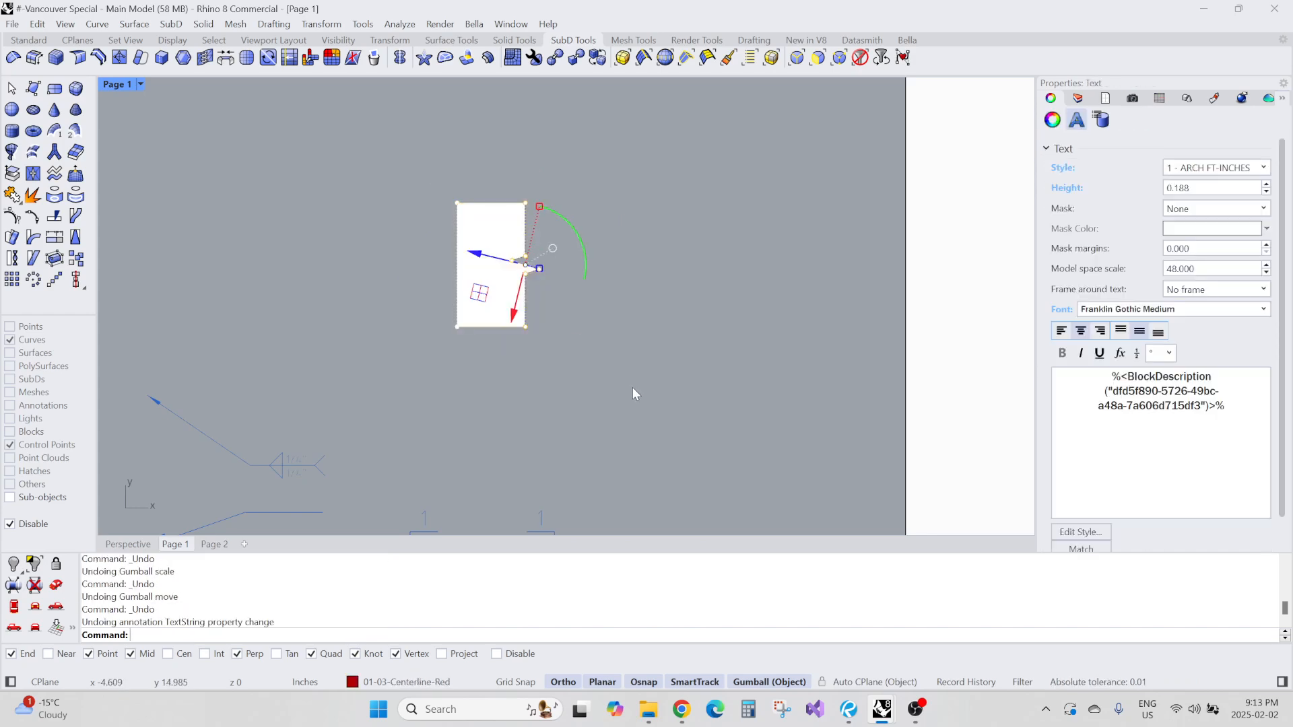
pyautogui.click(633, 388)
pyautogui.scroll(-5, 350, 248)
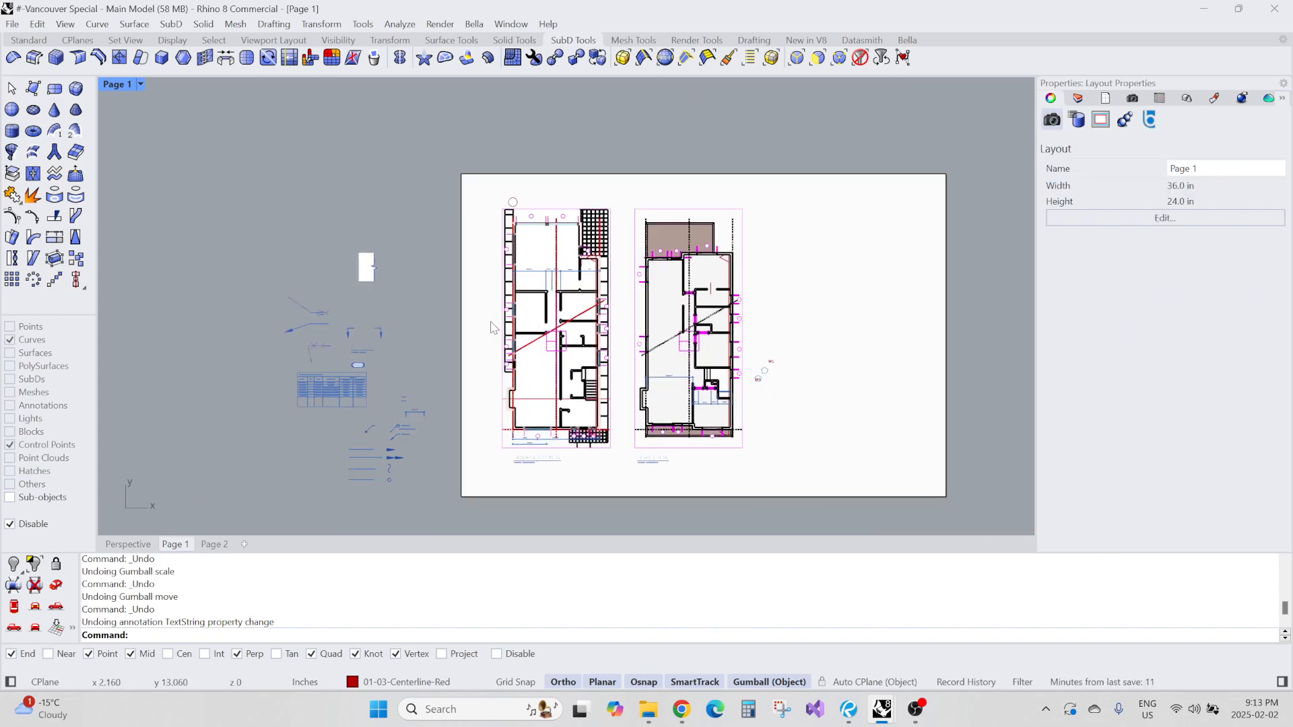
pyautogui.moveTo(684, 346); pyautogui.dragTo(680, 317, button='right')
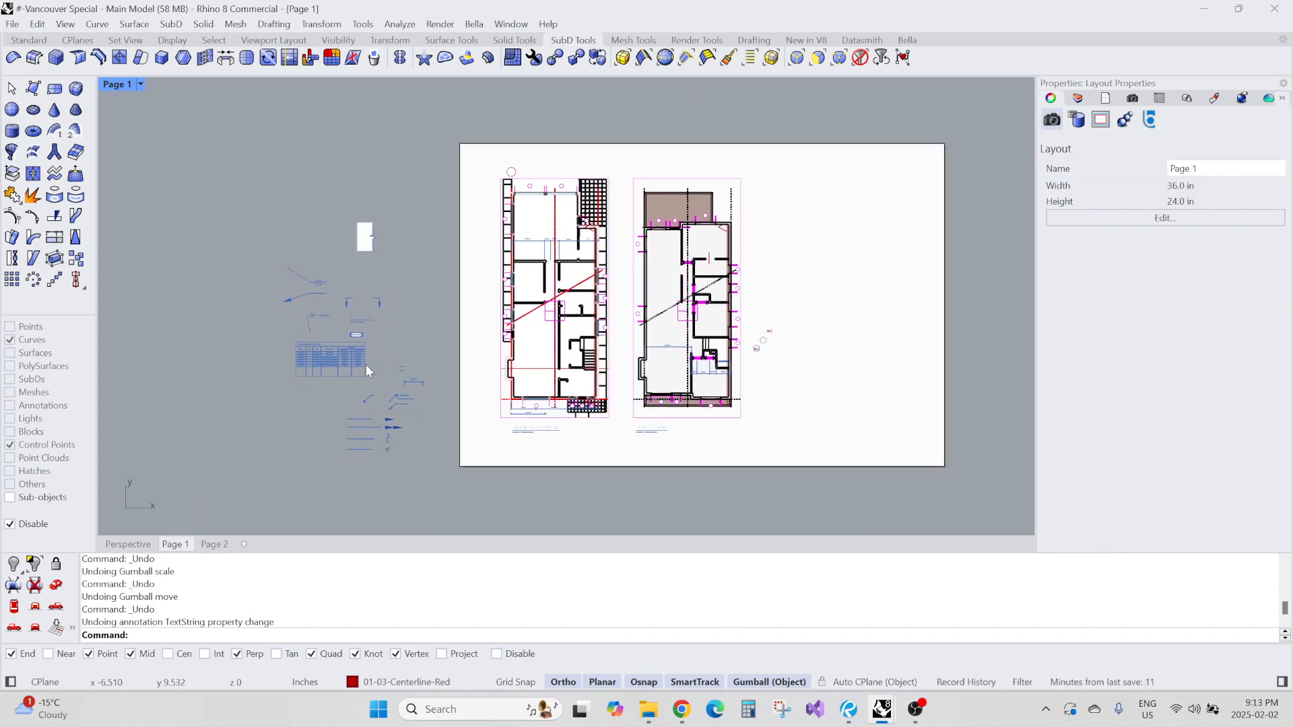
pyautogui.scroll(5, 364, 366)
pyautogui.scroll(-3, 481, 417)
pyautogui.moveTo(482, 385); pyautogui.dragTo(408, 396, button='right')
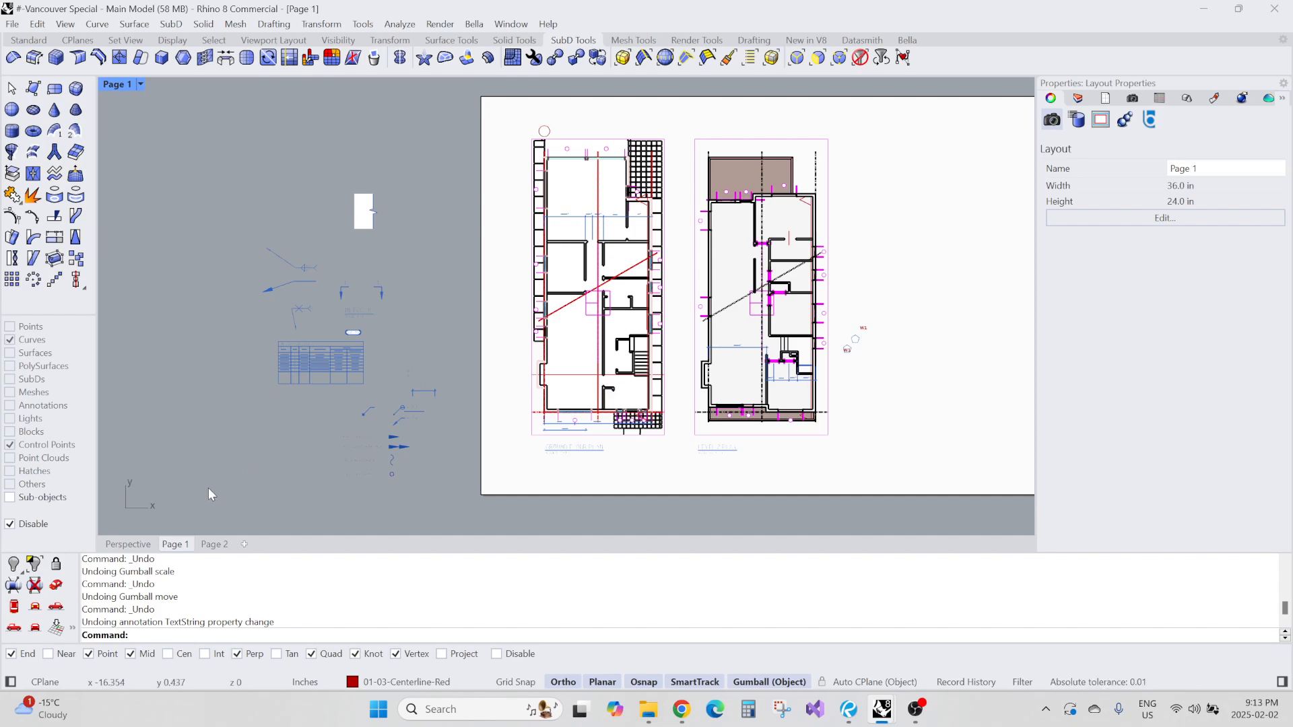
# Switch to the Perspective view and examine the house model and its clipping planes from several sides.
pyautogui.click(143, 546)
pyautogui.scroll(-12, 413, 440)
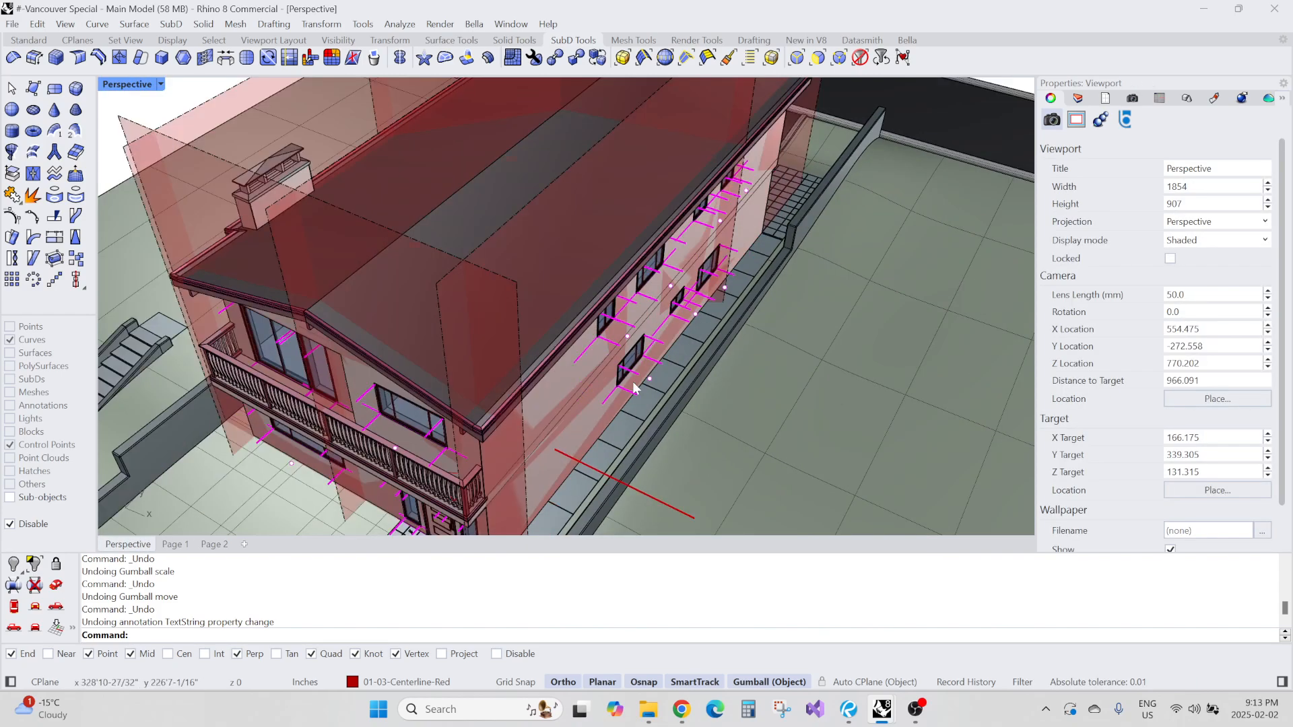
pyautogui.moveTo(408, 343); pyautogui.dragTo(592, 361, button='right')
pyautogui.scroll(5, 593, 360)
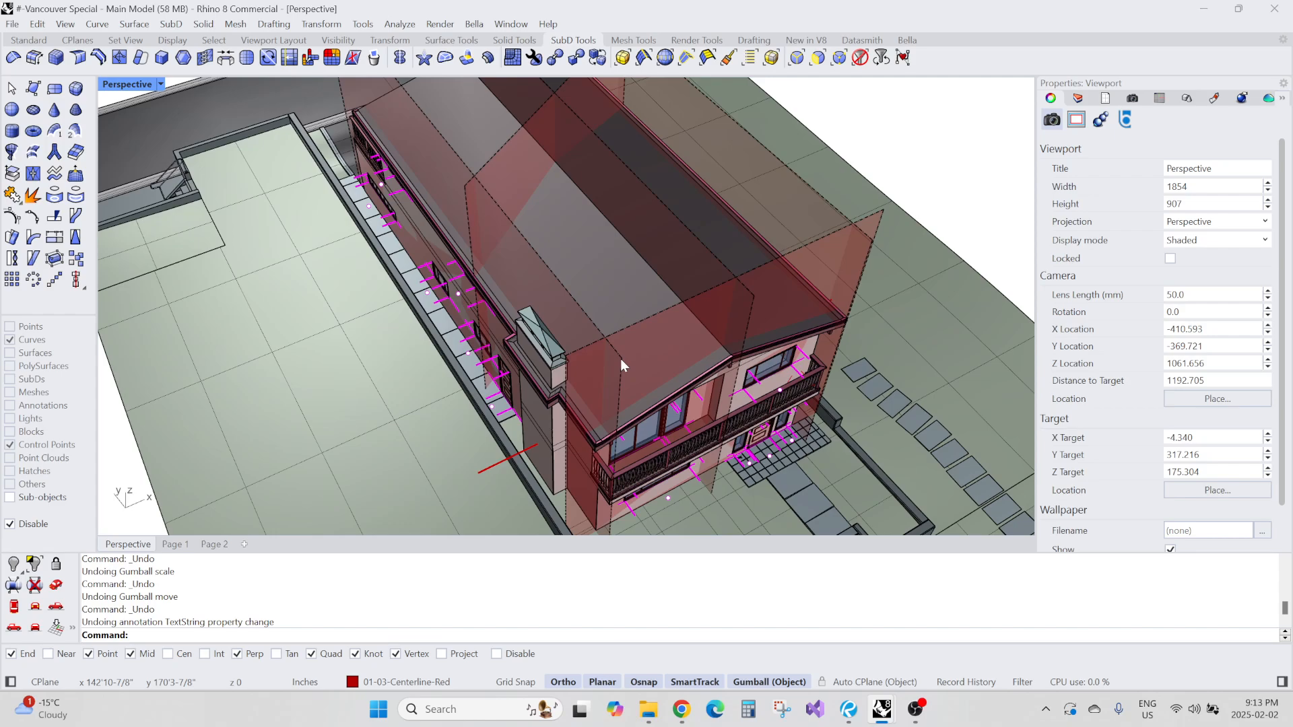
pyautogui.moveTo(620, 358)
pyautogui.mouseDown(button='right')
pyautogui.moveTo(572, 361)
pyautogui.moveTo(600, 332)
pyautogui.moveTo(634, 345)
pyautogui.moveTo(585, 308)
pyautogui.moveTo(599, 365)
pyautogui.moveTo(610, 340)
pyautogui.mouseUp(button='right')
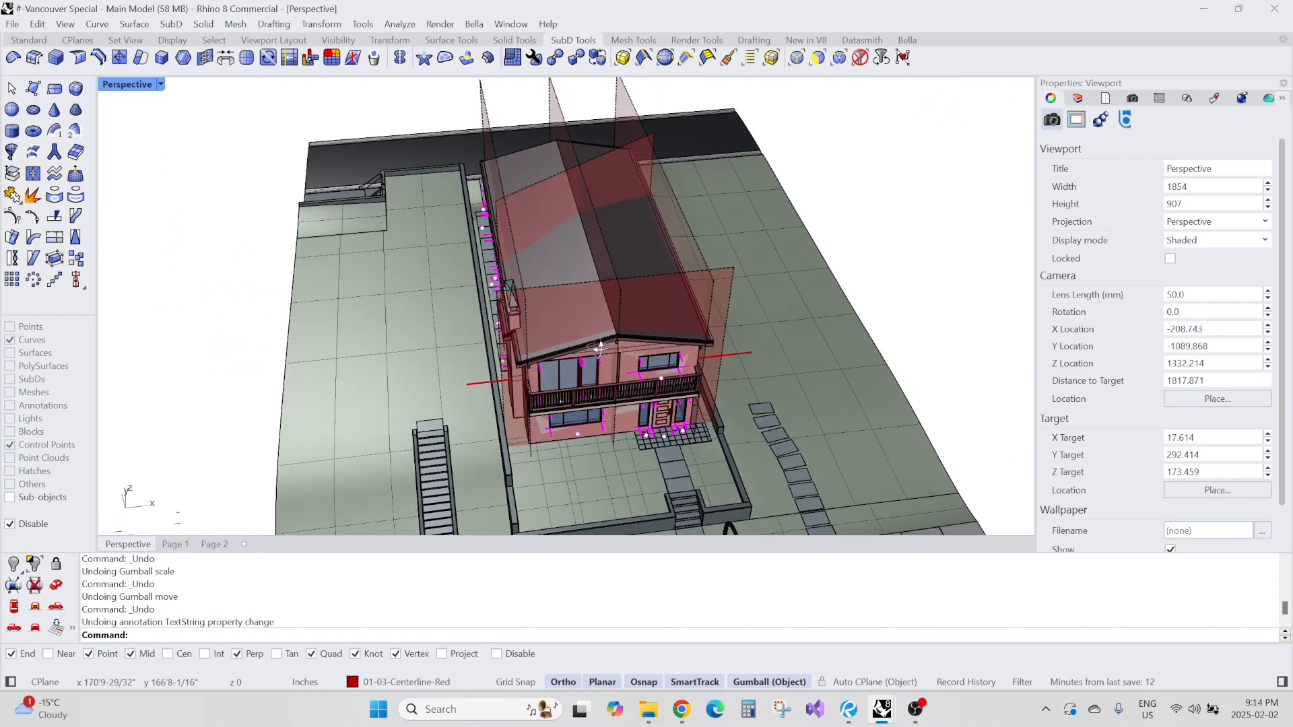
# Select all objects on the 00-01-1-Level 1 Plan layer and its sublayers, and enable their clipping planes.
pyautogui.click(1079, 100)
pyautogui.scroll(5, 1128, 264)
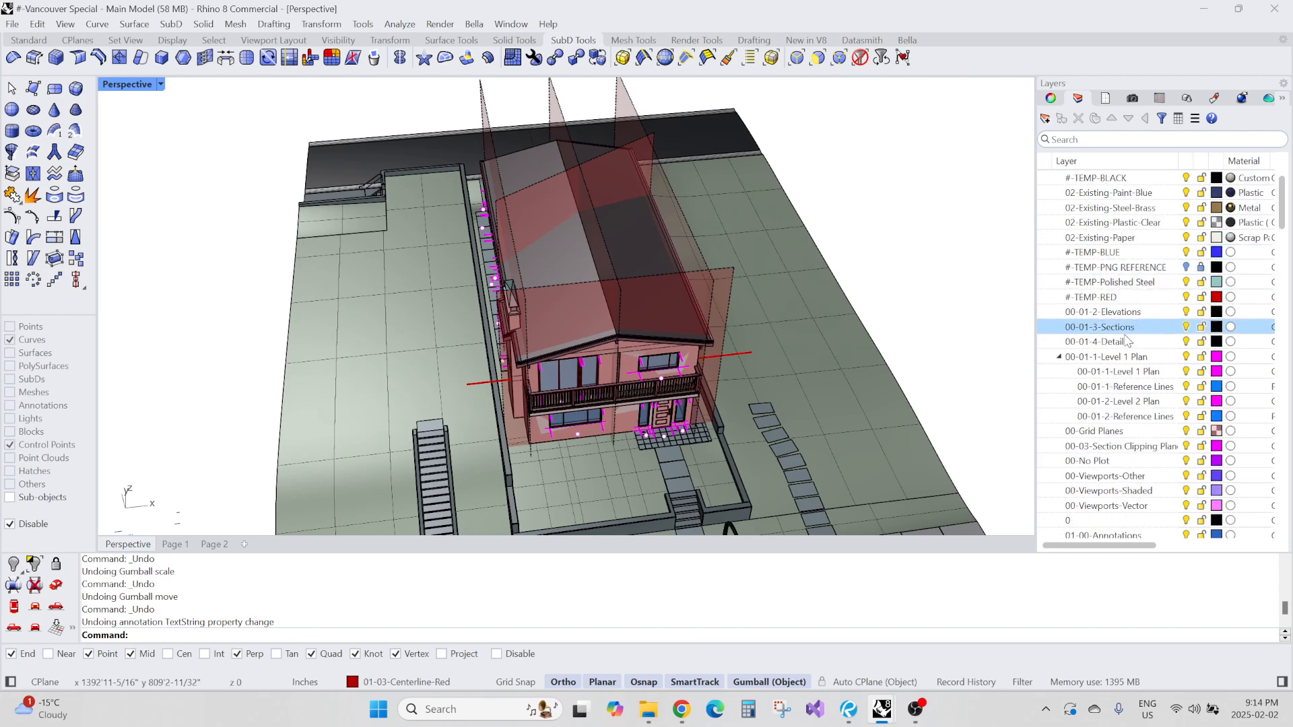
pyautogui.click(1153, 357)
pyautogui.keyDown('shift'); pyautogui.click(1132, 416); pyautogui.keyUp('shift')
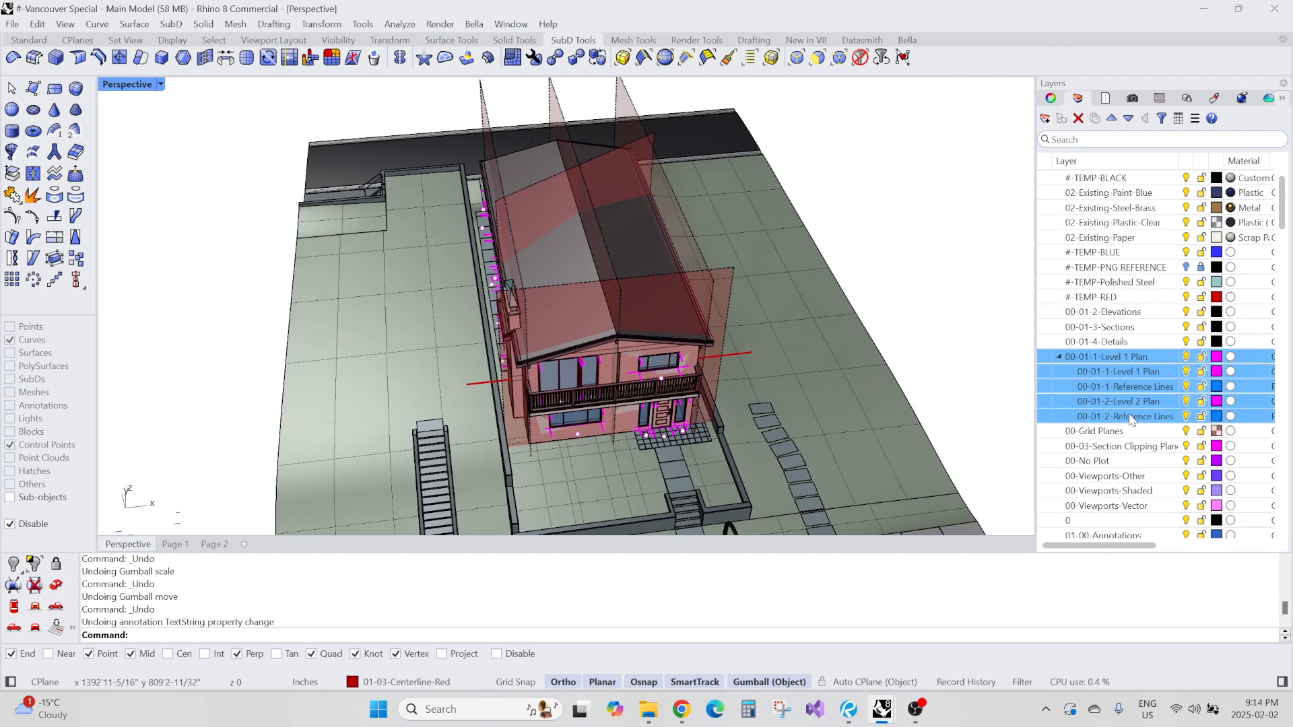
pyautogui.rightClick(1119, 355)
pyautogui.click(1177, 404)
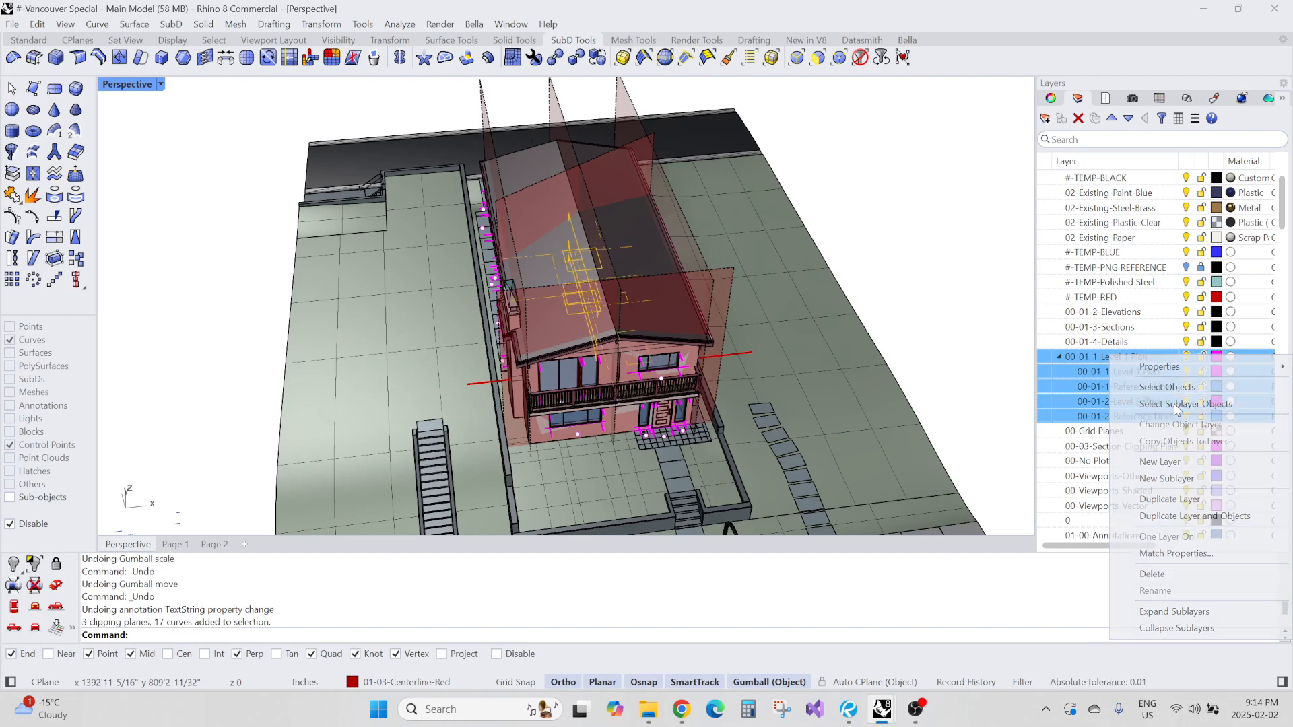
pyautogui.middleClick(891, 295)
pyautogui.click(957, 307)
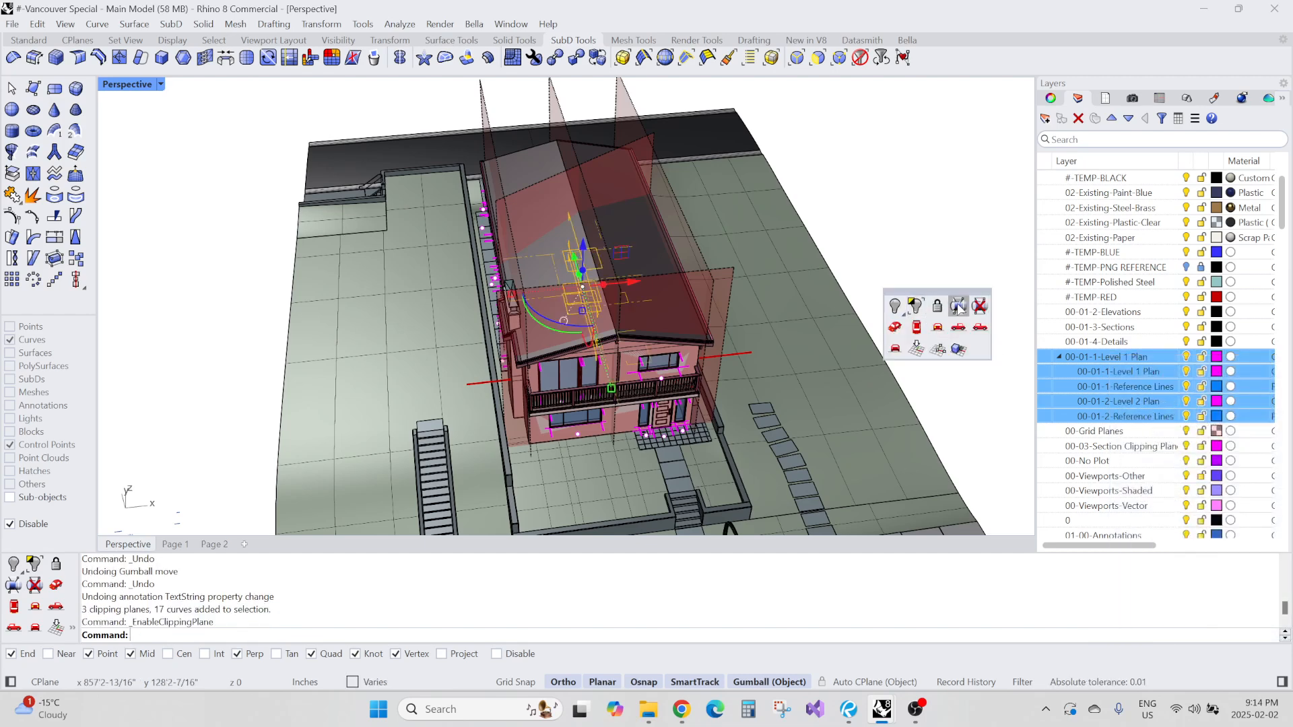
# Check the clipped model from another angle and undo enabling the clipping planes.
pyautogui.moveTo(808, 328); pyautogui.dragTo(774, 303, button='right')
pyautogui.click(1108, 385)
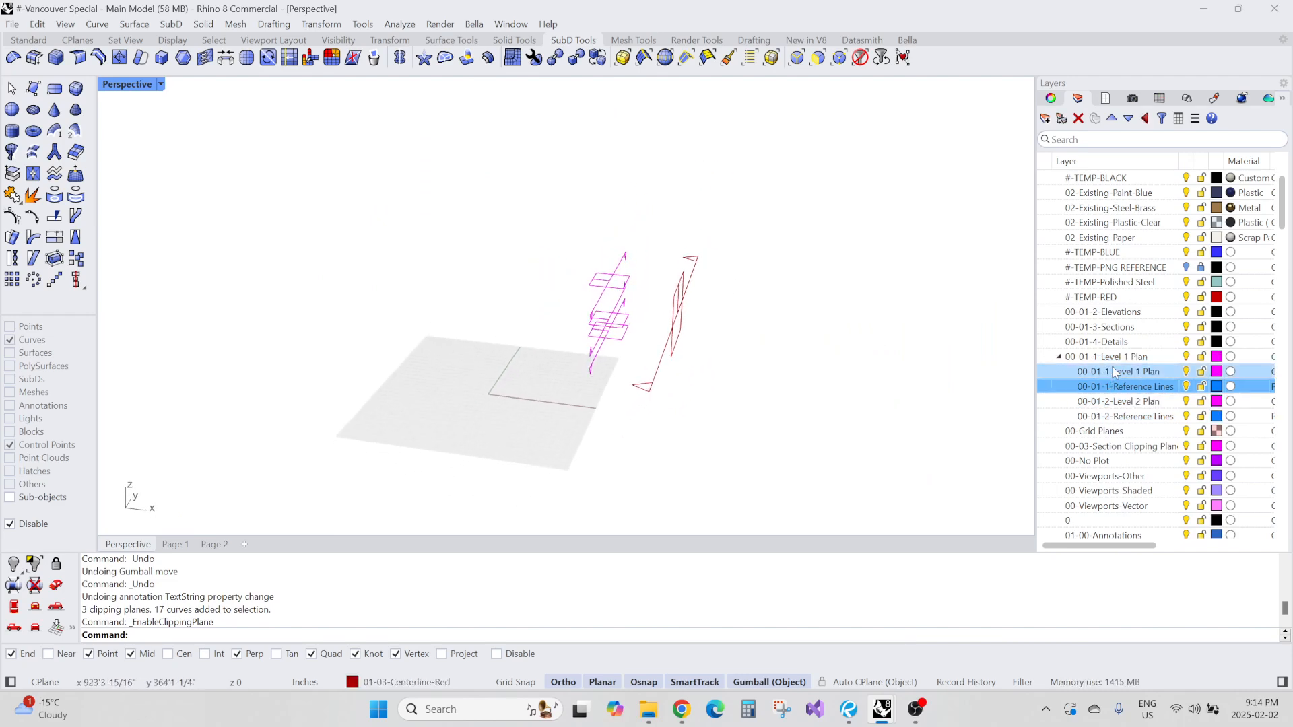
pyautogui.click(1104, 357)
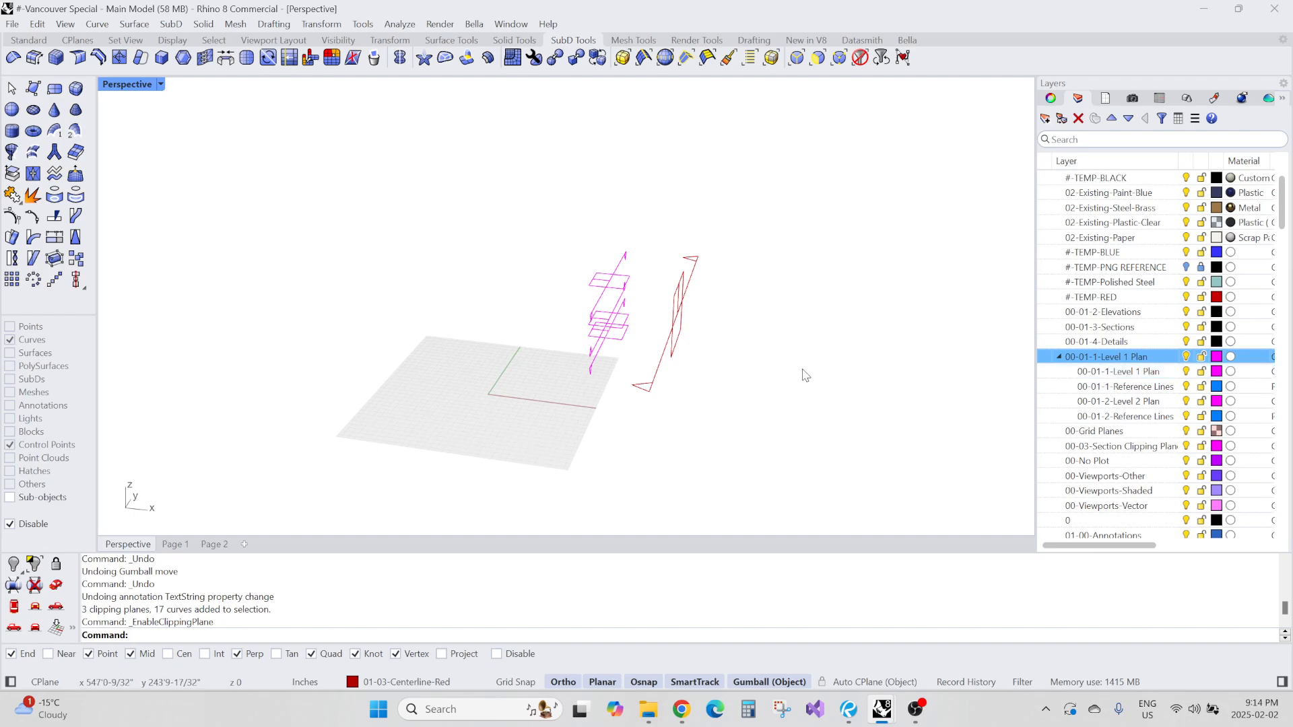
pyautogui.hotkey('ctrl', 'z')
# Enable only the clipping plane on the 00-01-1-Level 1 Plan sublayer and inspect the cut-open ground floor.
pyautogui.click(1123, 372)
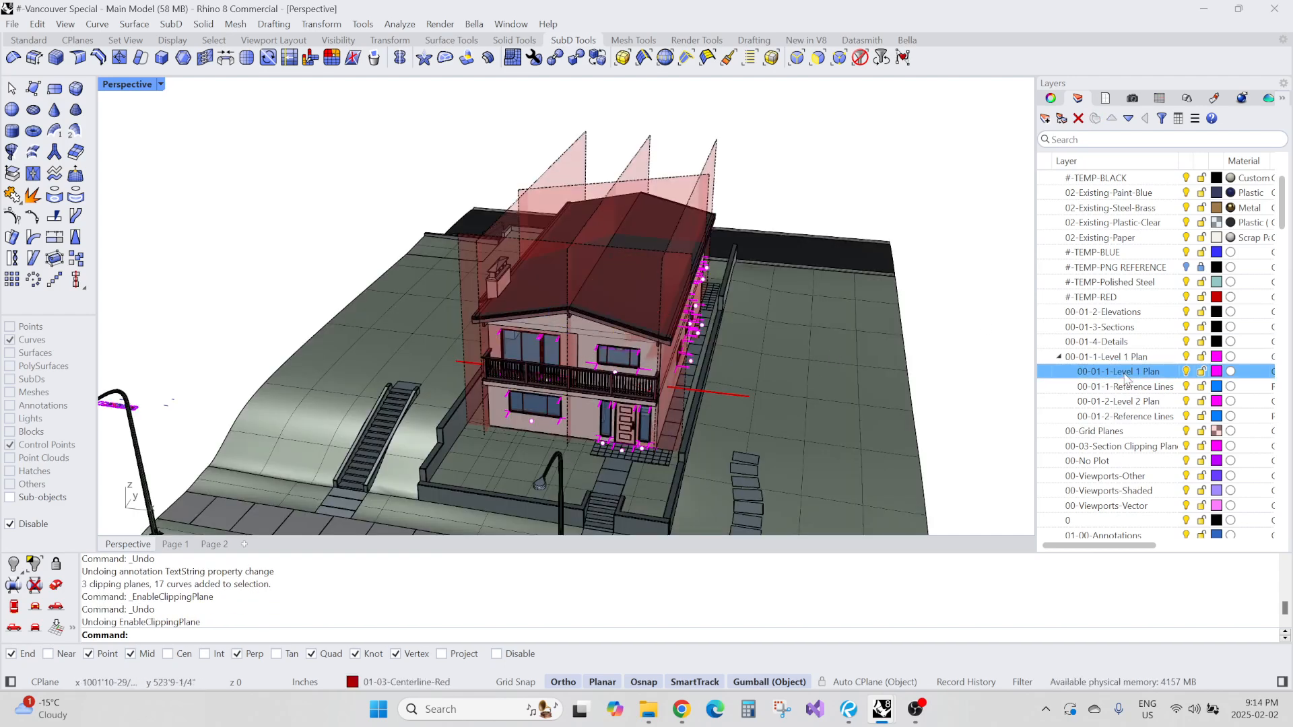
pyautogui.rightClick(1125, 378)
pyautogui.click(1198, 408)
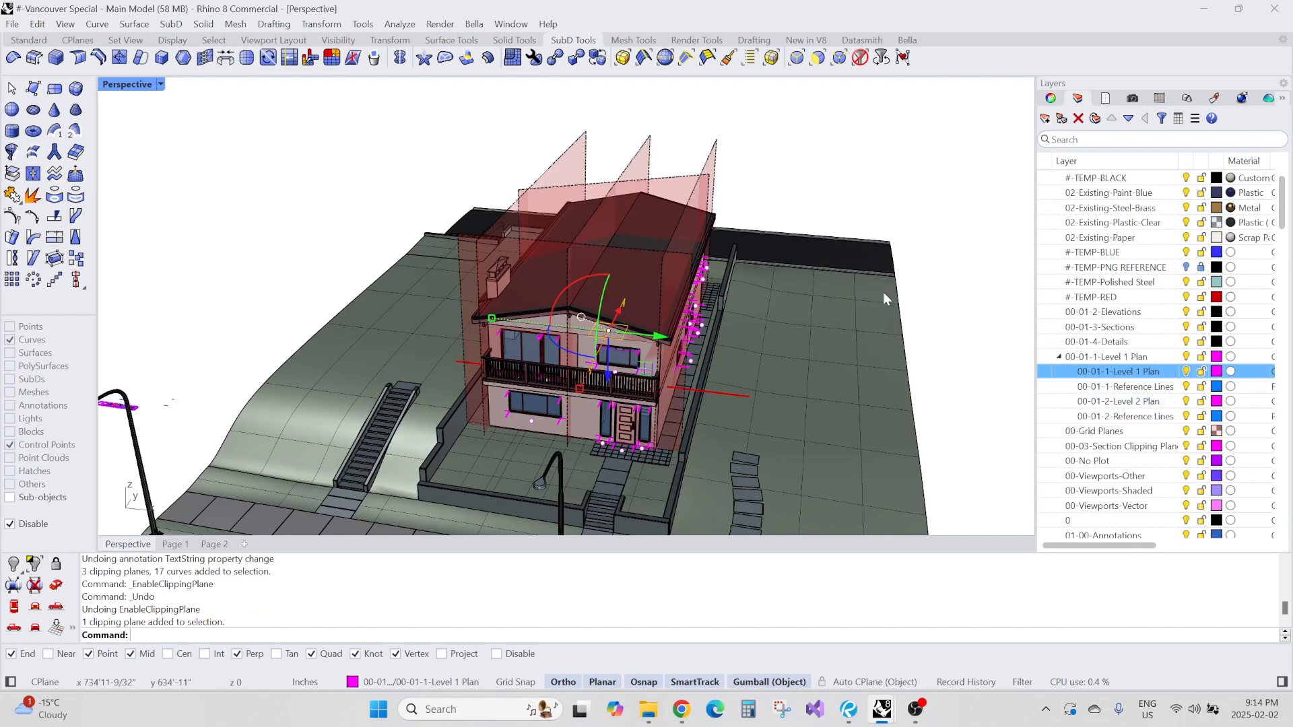
pyautogui.middleClick(846, 270)
pyautogui.click(874, 256)
pyautogui.moveTo(758, 280); pyautogui.dragTo(660, 344, button='right')
pyautogui.press('Escape')
pyautogui.scroll(5, 637, 342)
pyautogui.scroll(-5, 660, 349)
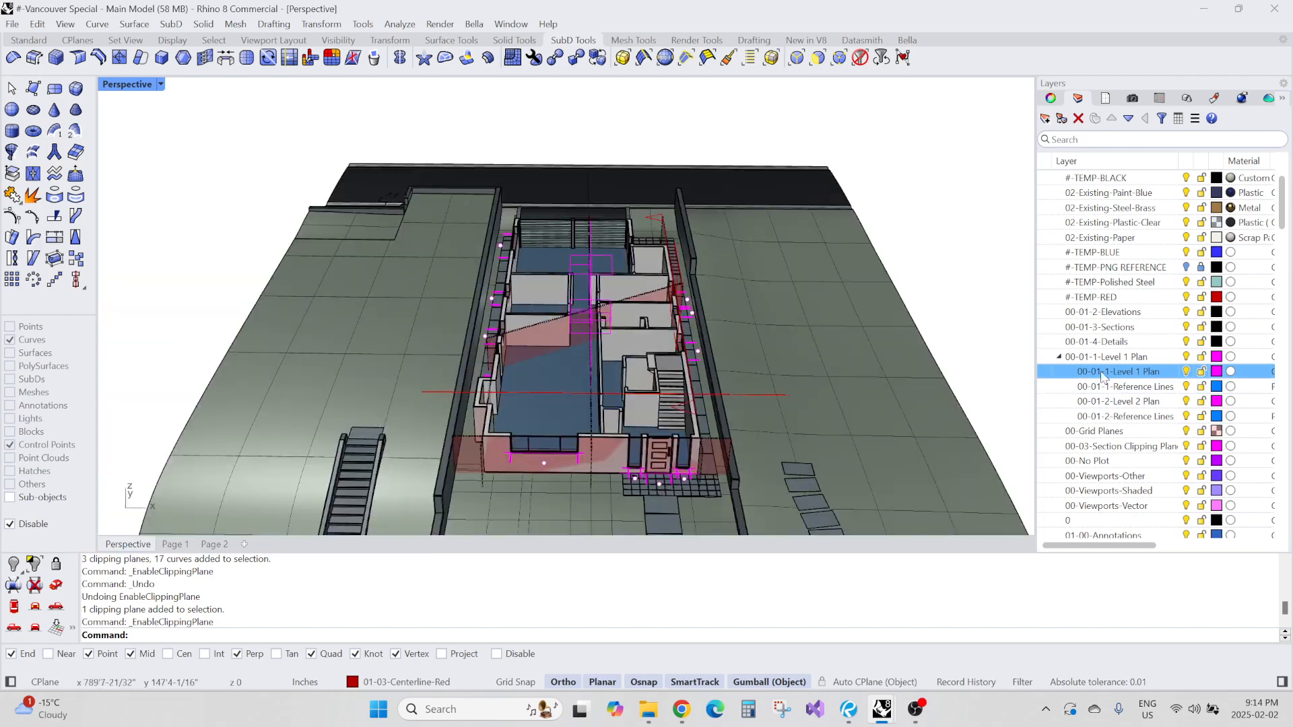
pyautogui.moveTo(867, 321); pyautogui.dragTo(604, 293, button='right')
pyautogui.scroll(5, 627, 336)
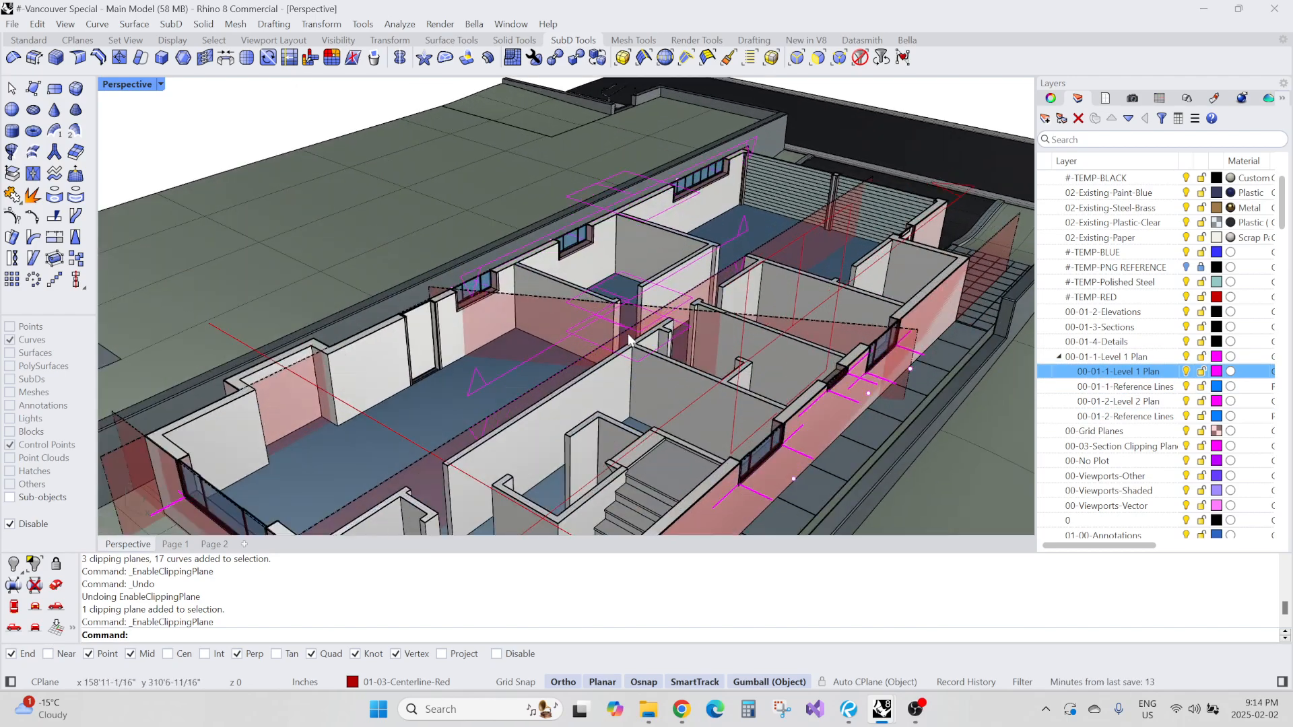
# Examine the red grid planes around the cut-open ground floor from several sides, selecting and deselecting the one along the front wall.
pyautogui.moveTo(627, 336); pyautogui.dragTo(694, 333, button='right')
pyautogui.scroll(-6, 694, 332)
pyautogui.scroll(7, 450, 463)
pyautogui.scroll(4, 450, 463)
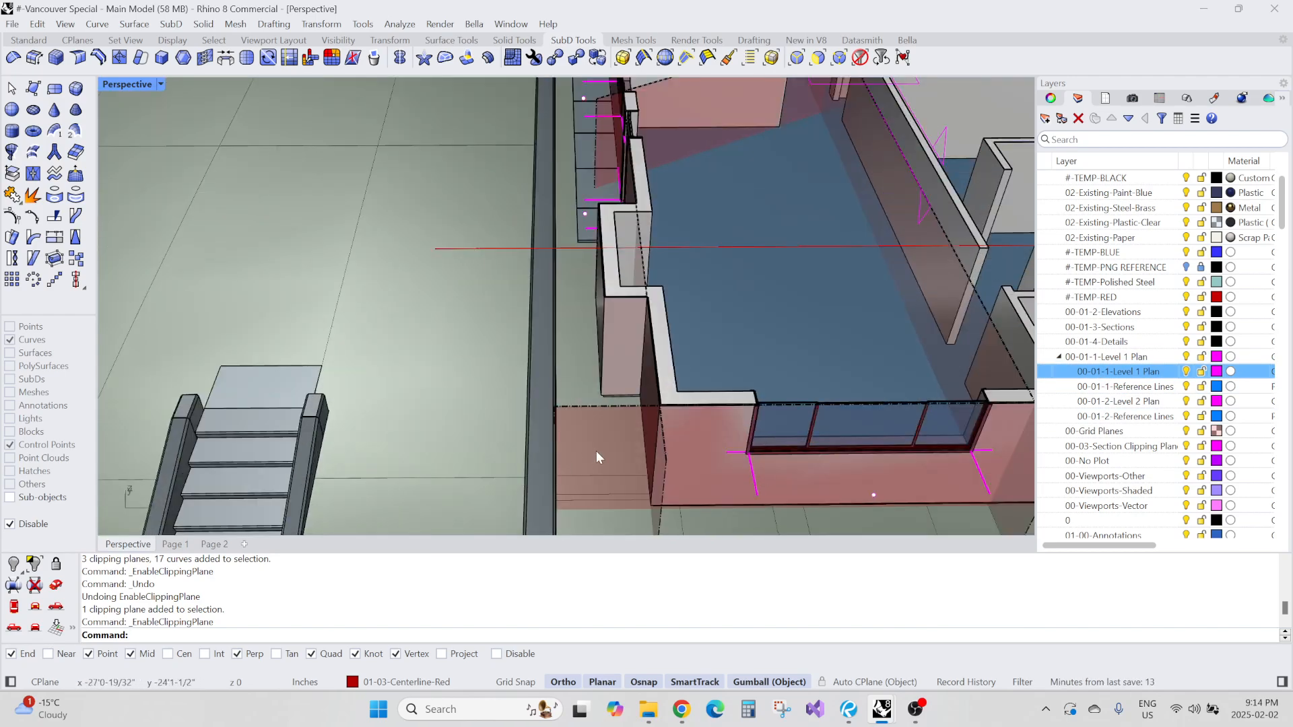
pyautogui.click(596, 450)
pyautogui.moveTo(596, 450); pyautogui.dragTo(530, 439, button='right')
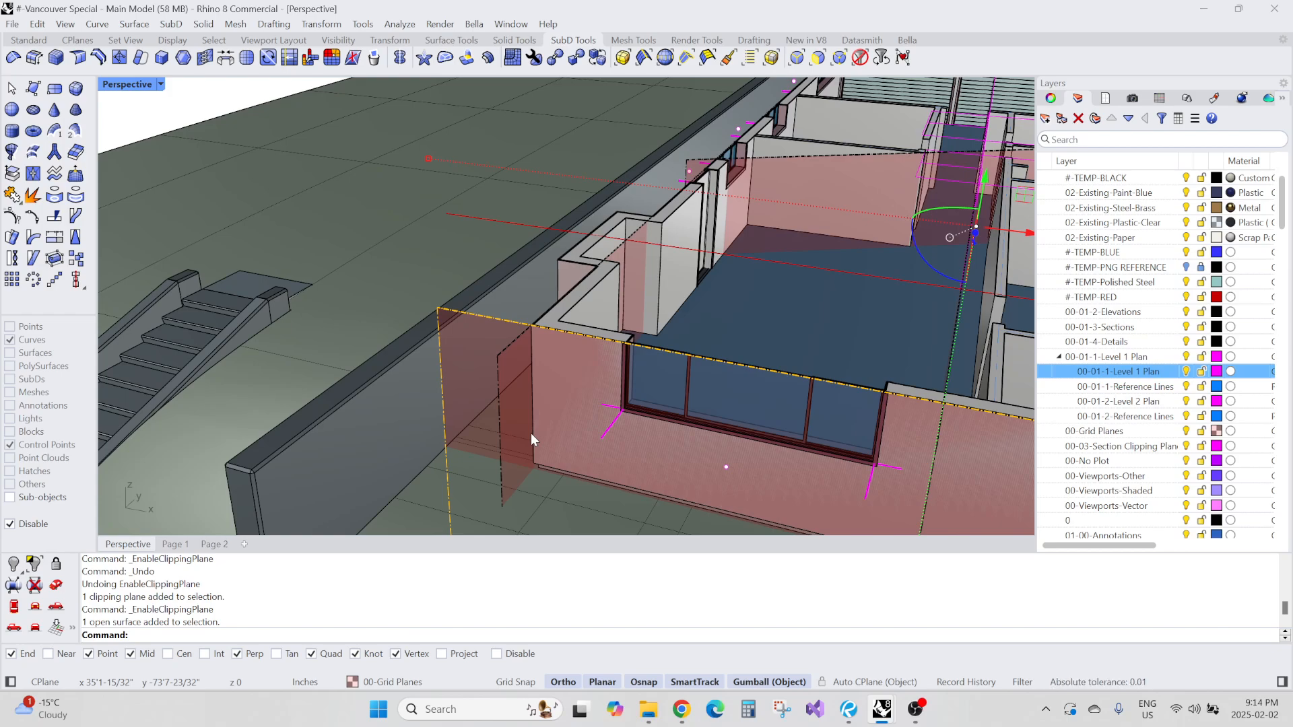
pyautogui.scroll(-5, 531, 434)
pyautogui.moveTo(551, 422); pyautogui.dragTo(592, 384, button='right')
pyautogui.scroll(5, 677, 349)
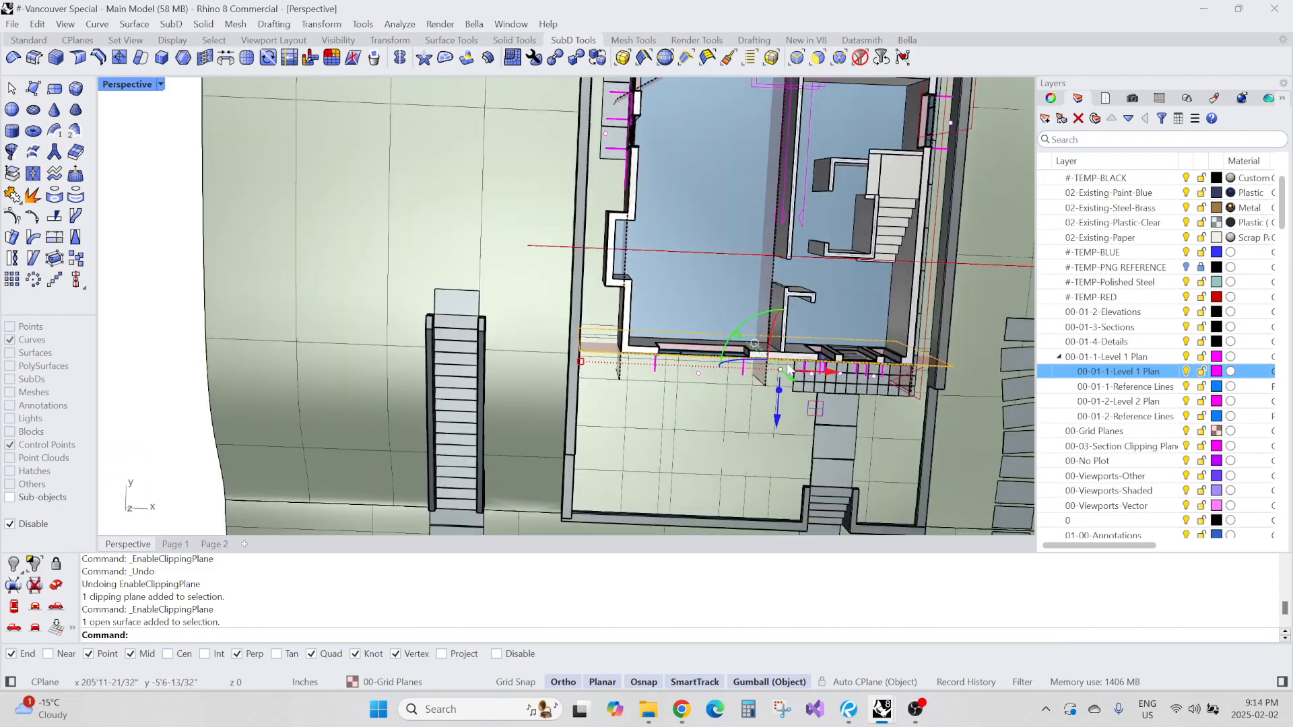
pyautogui.moveTo(690, 377); pyautogui.dragTo(704, 292, button='right')
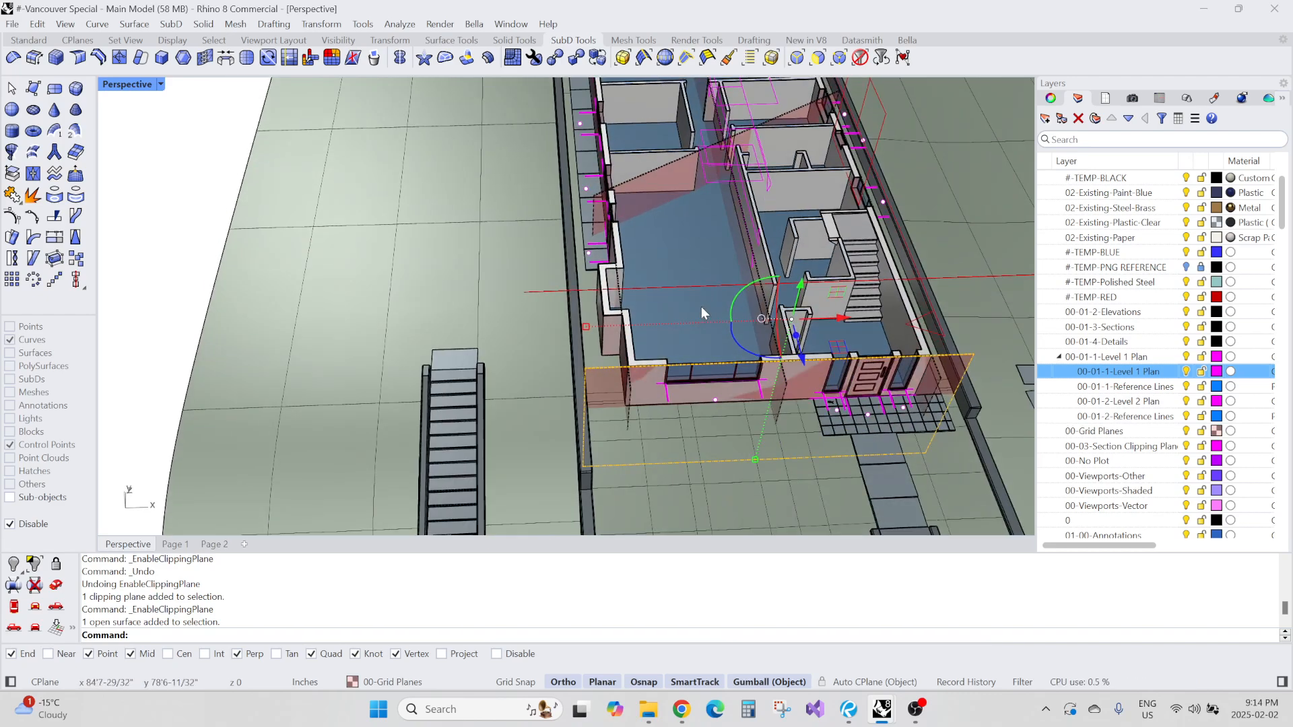
pyautogui.press('Escape')
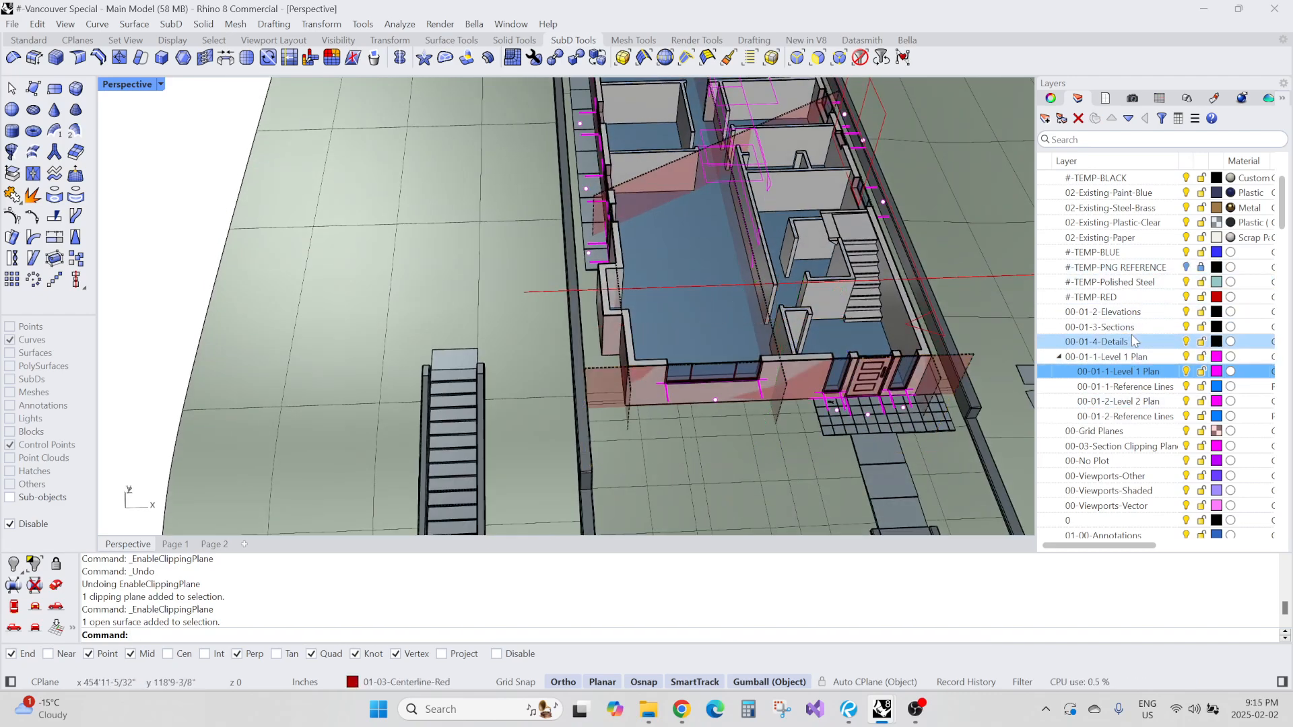
pyautogui.moveTo(711, 357); pyautogui.dragTo(625, 398, button='right')
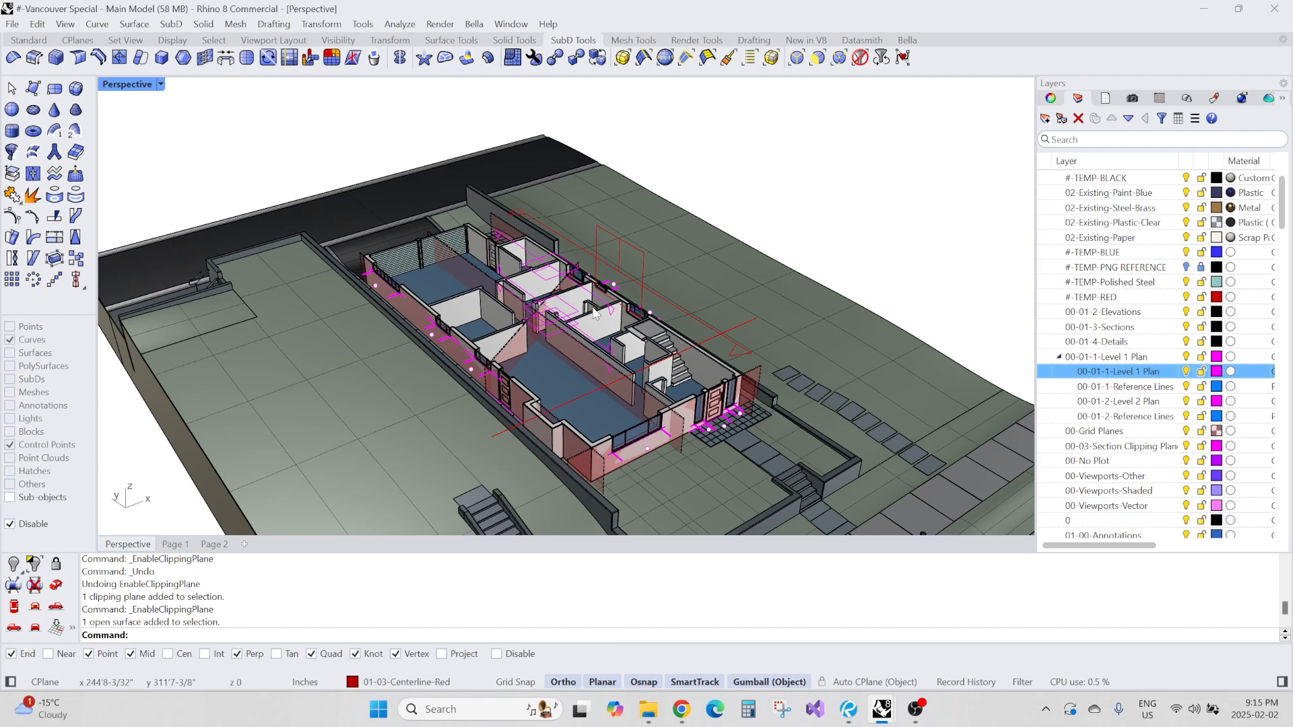
# Return to the Page 1 layout and examine the W1 window tags and the circle above the ground floor plan.
pyautogui.click(175, 544)
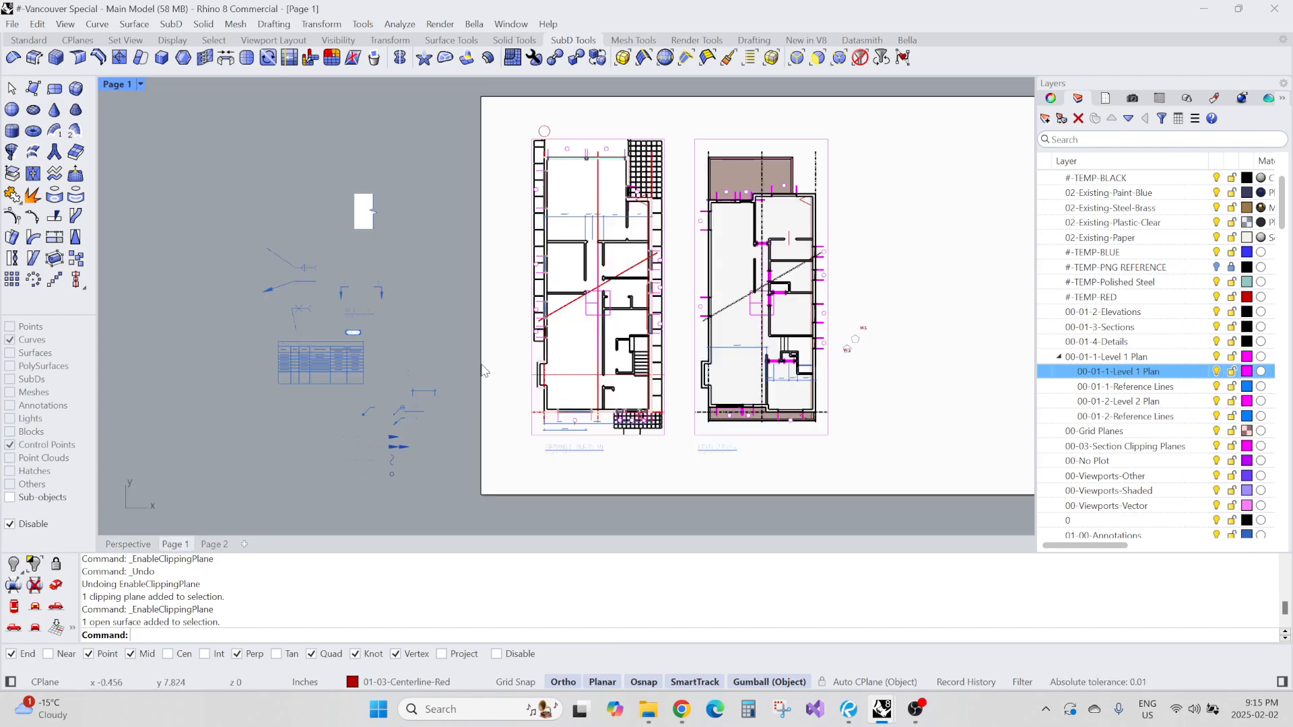
pyautogui.scroll(8, 880, 396)
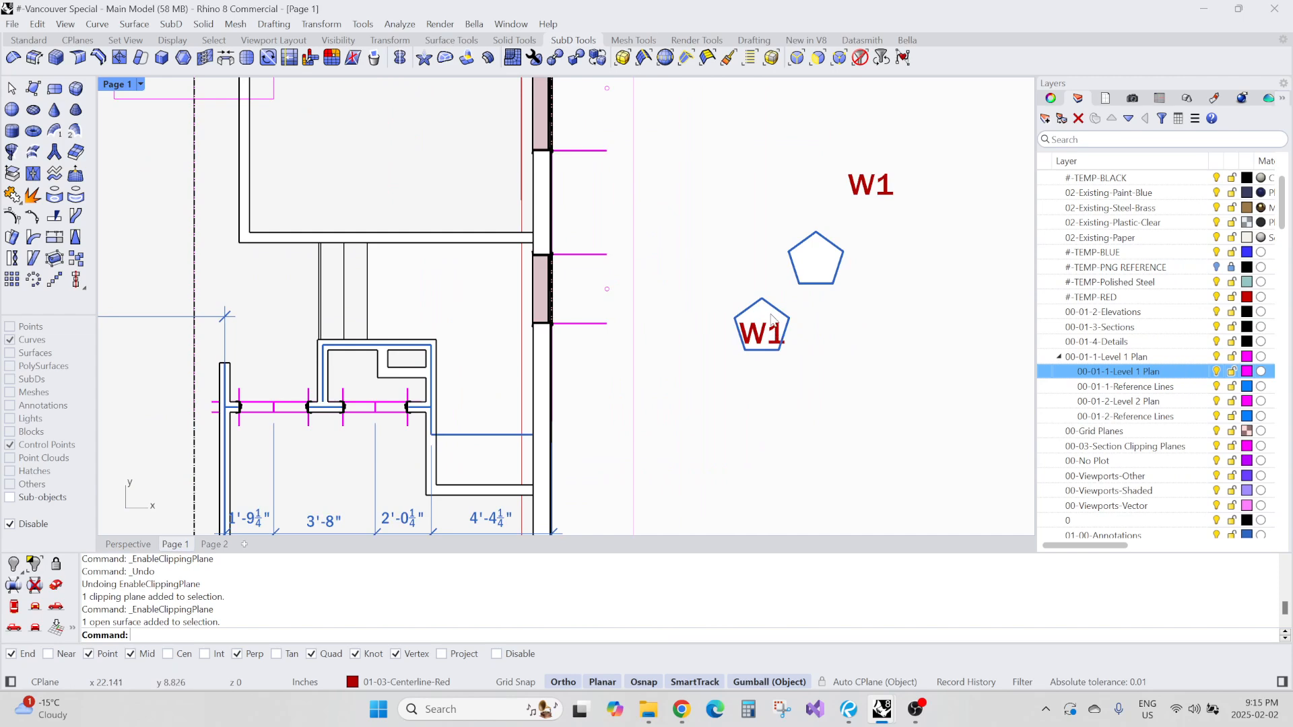
pyautogui.scroll(4, 773, 320)
pyautogui.moveTo(752, 274); pyautogui.dragTo(800, 392, button='right')
pyautogui.scroll(-11, 633, 382)
pyautogui.scroll(-6, 800, 393)
pyautogui.moveTo(455, 260); pyautogui.dragTo(553, 350, button='right')
pyautogui.scroll(8, 465, 216)
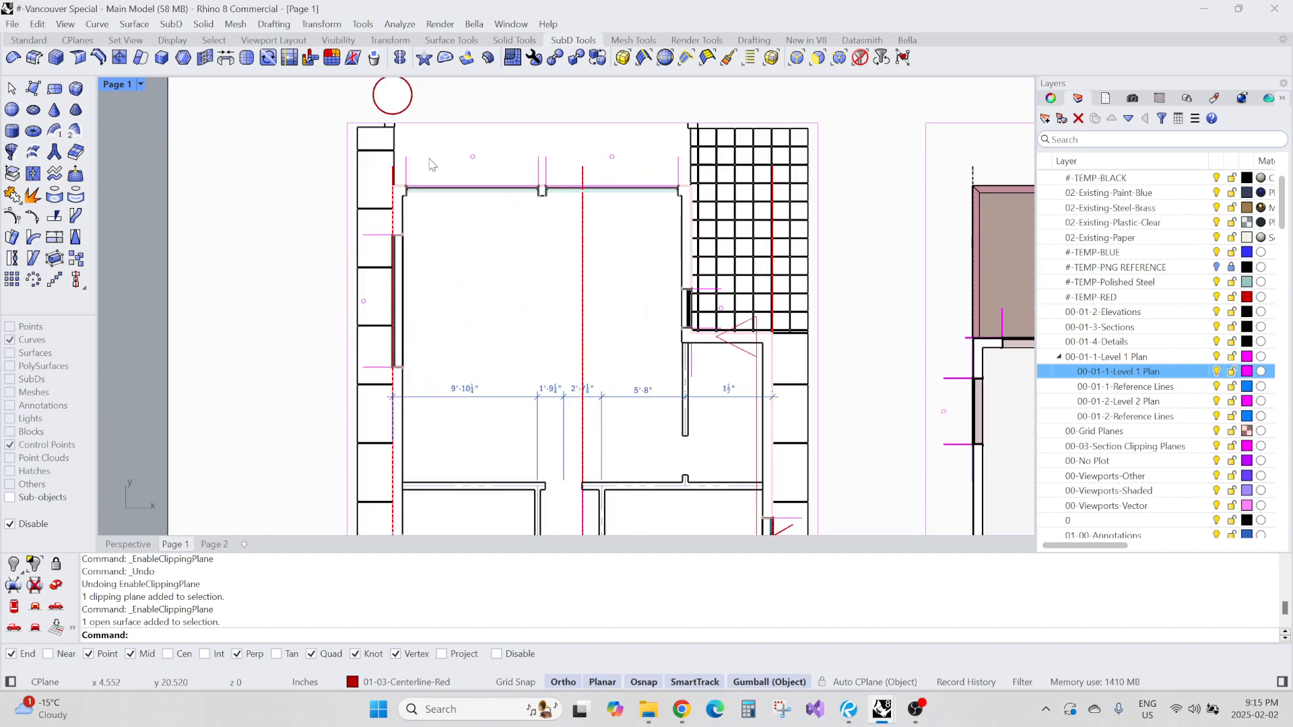
pyautogui.moveTo(430, 159); pyautogui.dragTo(488, 257, button='right')
pyautogui.scroll(4, 454, 223)
pyautogui.scroll(-6, 464, 196)
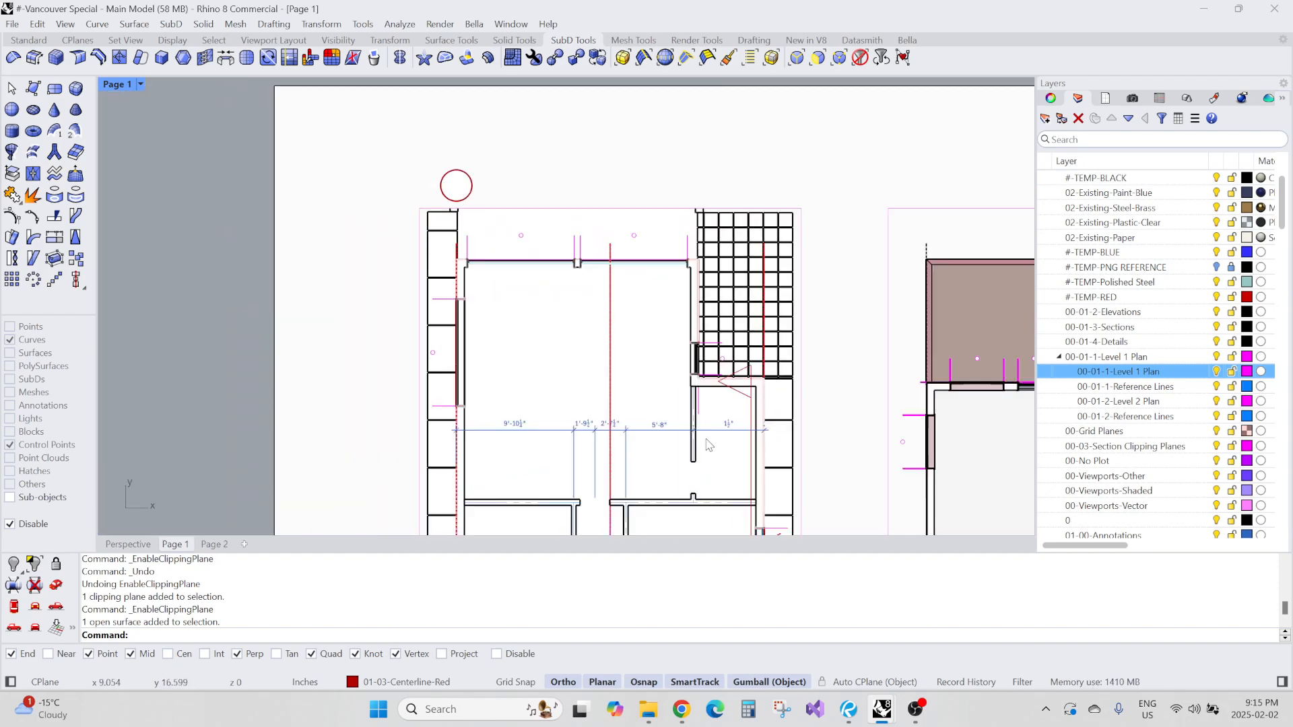
# Run the Grid Bubble from Ref Plane V2.py script on the vertical grid plane along the ground floor plan's outer wall.
pyautogui.moveTo(882, 710)
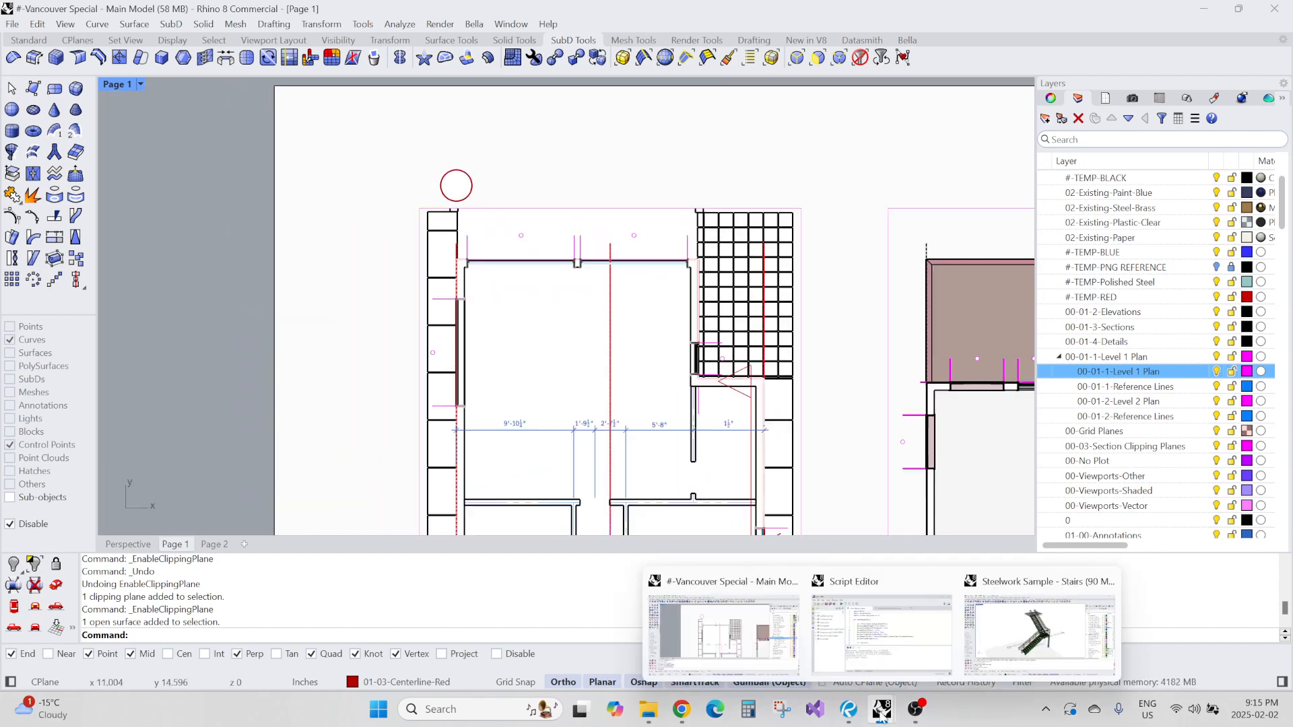
pyautogui.click(879, 657)
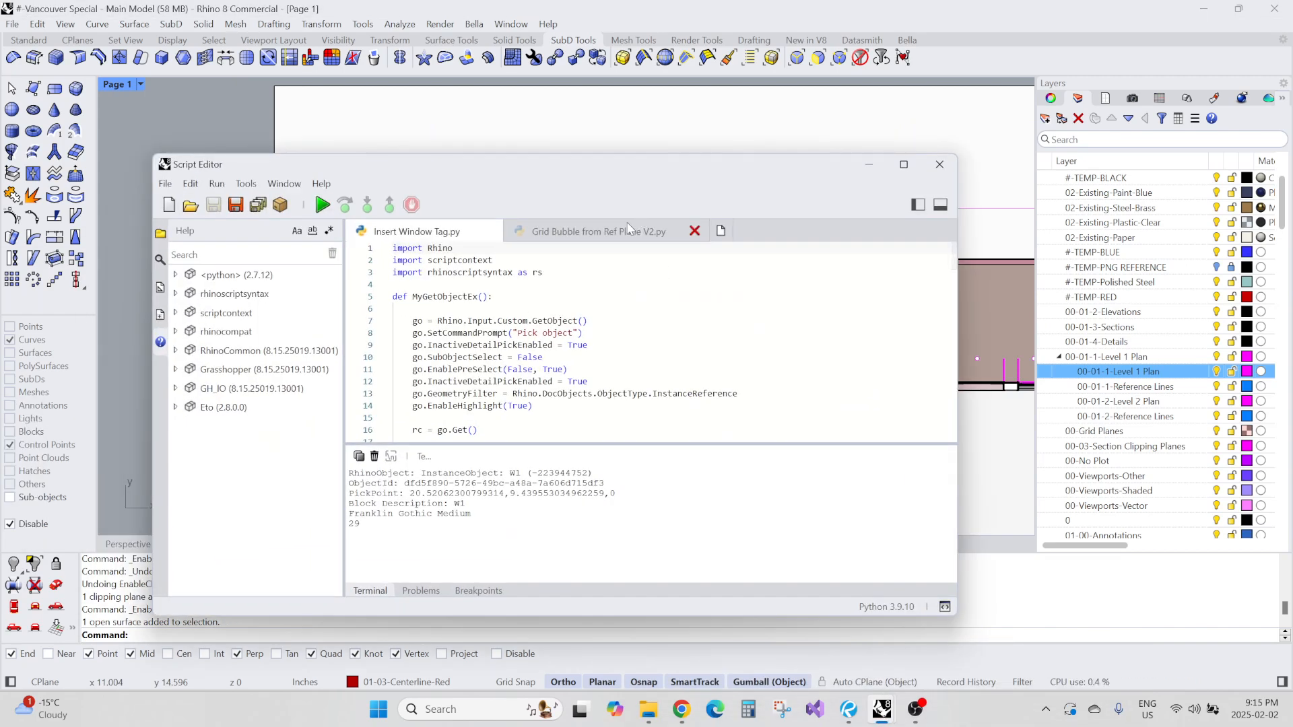
pyautogui.click(599, 230)
pyautogui.click(323, 205)
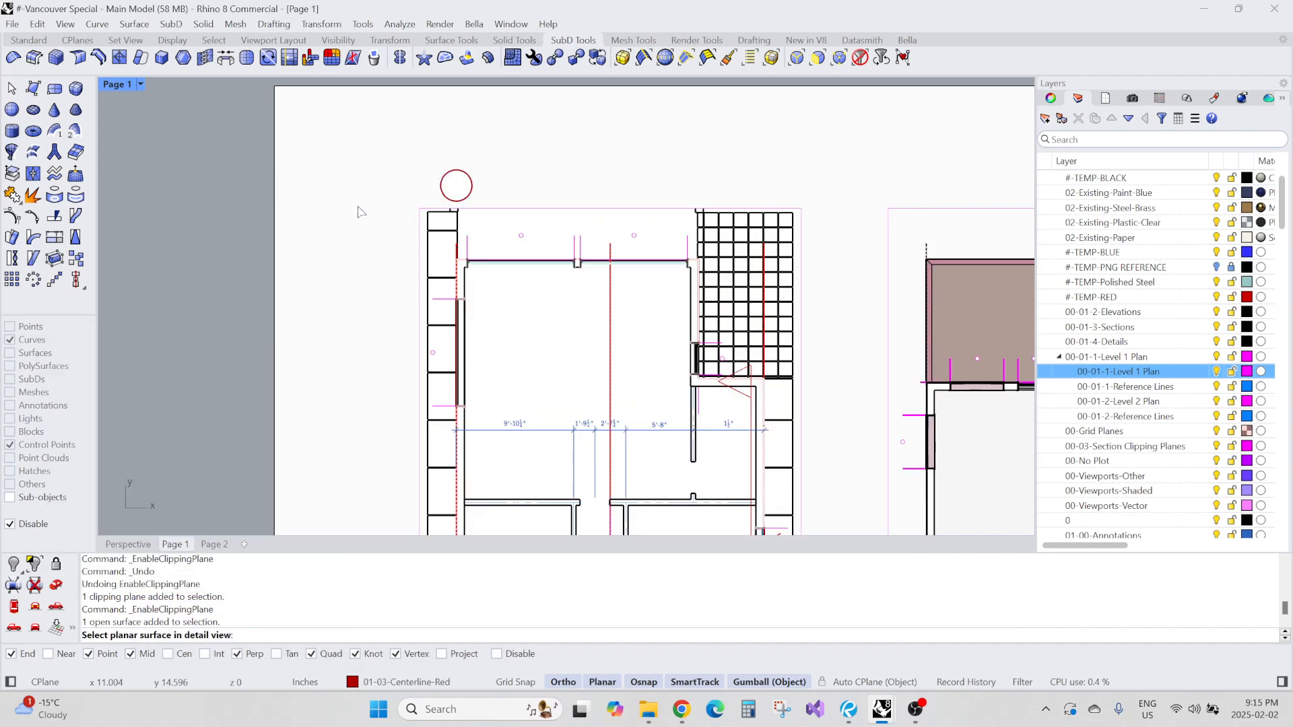
pyautogui.scroll(4, 436, 266)
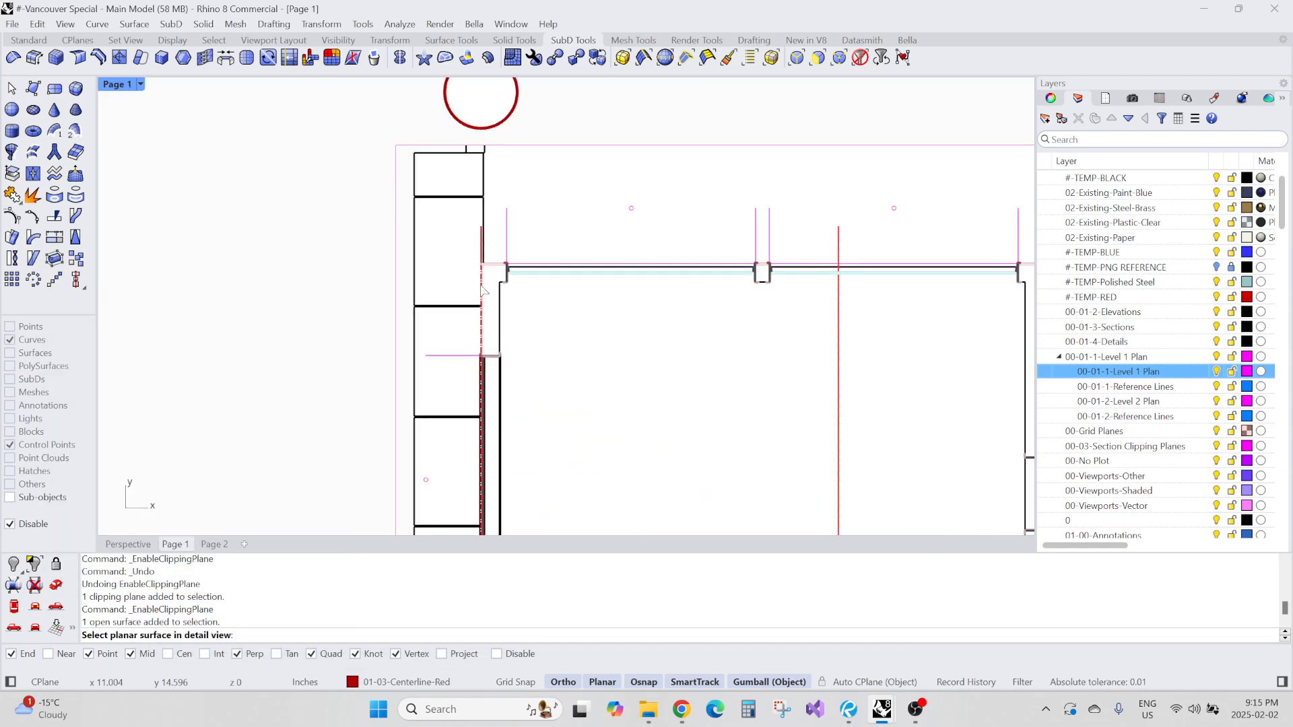
pyautogui.click(482, 289)
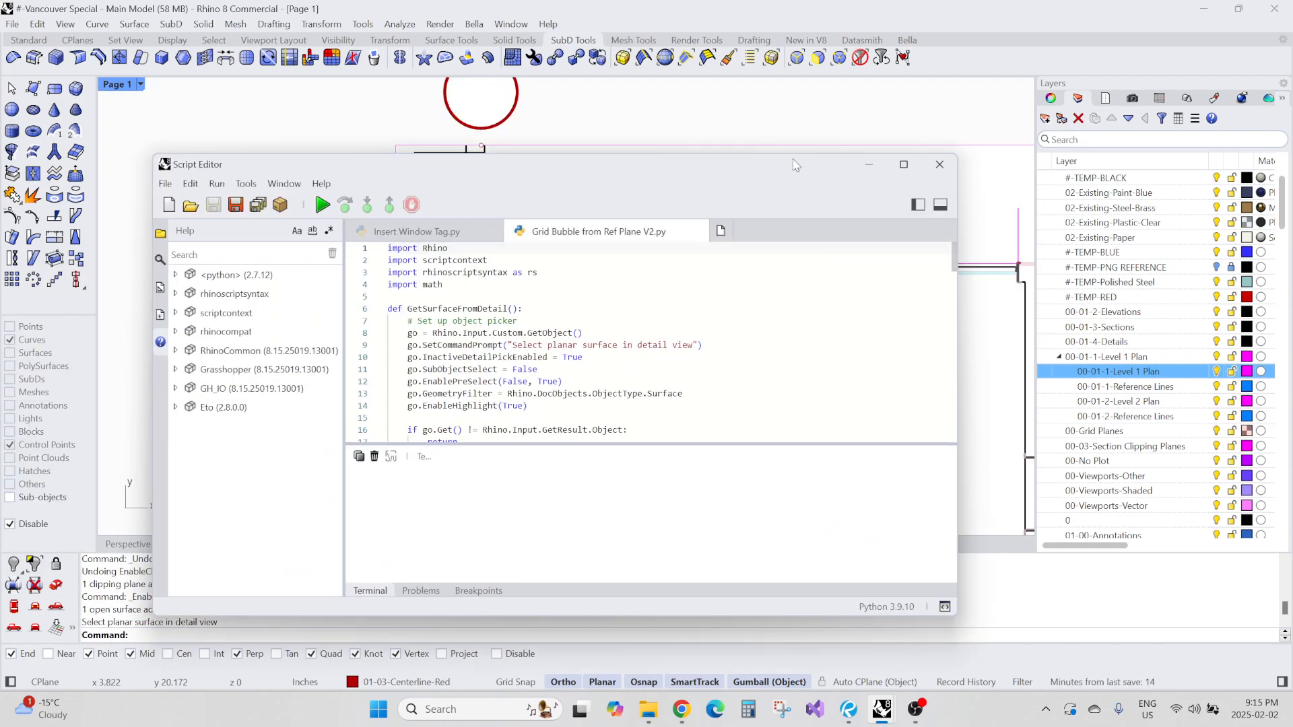
# Minimize the Script Editor and select the point where the grid plane meets the detail boundary, inspecting it below the circle.
pyautogui.click(870, 165)
pyautogui.scroll(6, 489, 127)
pyautogui.moveTo(405, 158); pyautogui.dragTo(574, 252)
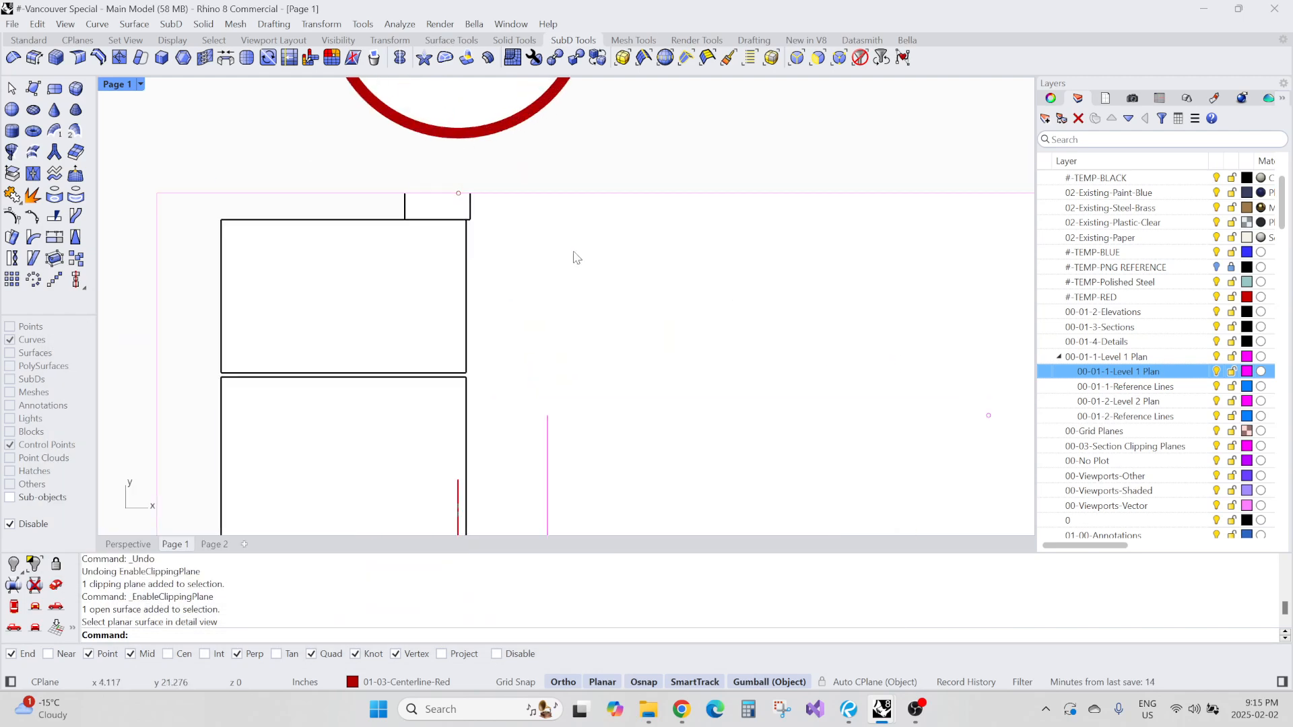
pyautogui.moveTo(372, 165); pyautogui.dragTo(493, 228)
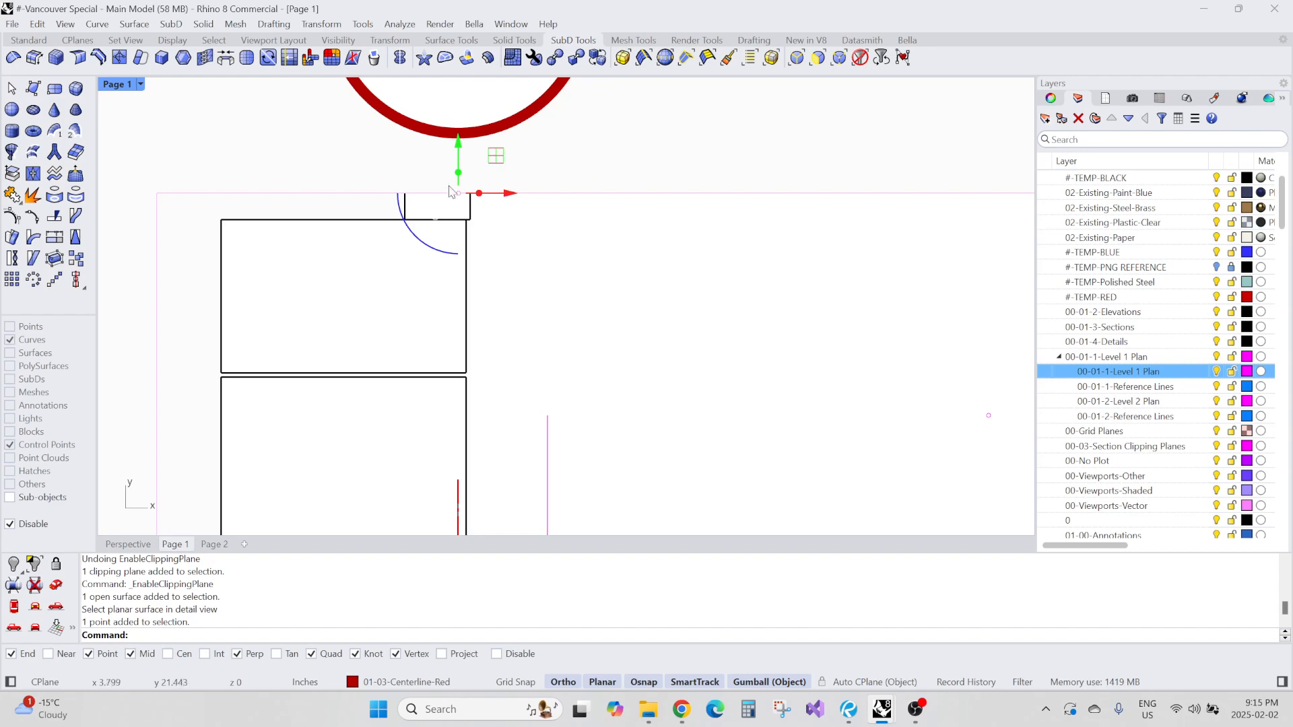
pyautogui.click(417, 177)
pyautogui.moveTo(446, 176); pyautogui.dragTo(508, 211)
pyautogui.scroll(-6, 550, 235)
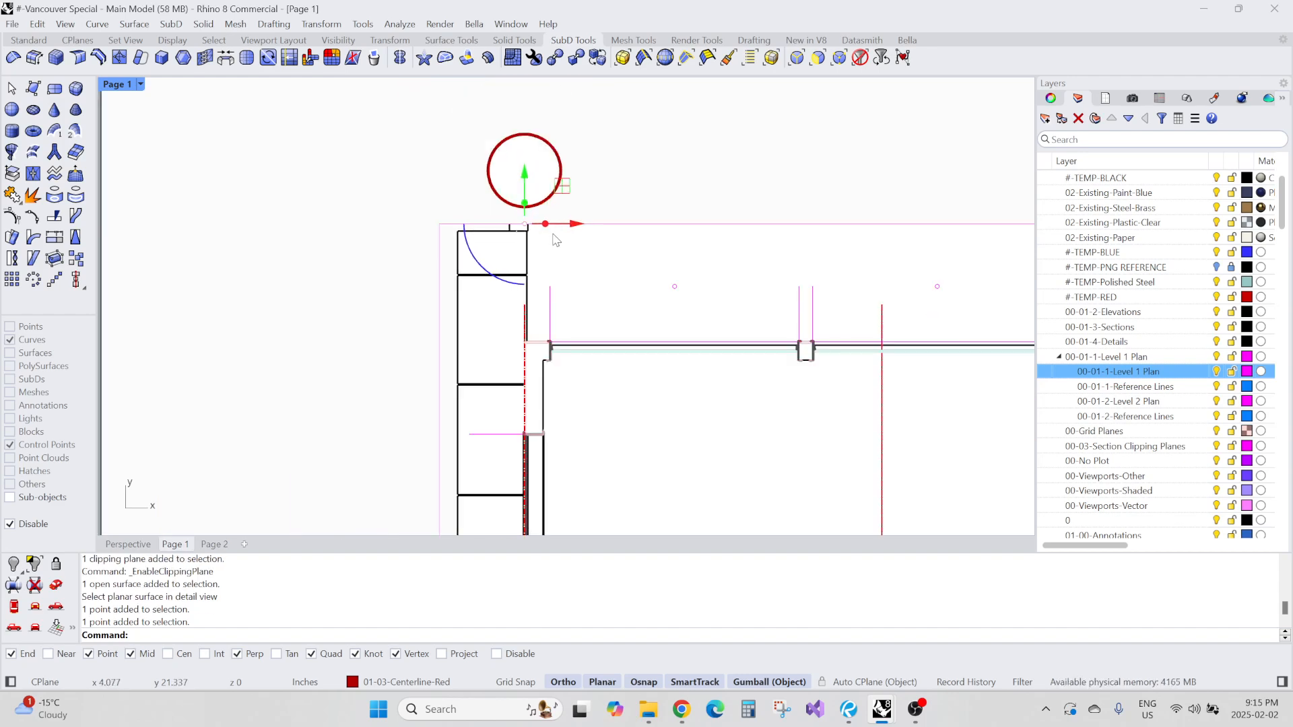
pyautogui.scroll(6, 532, 229)
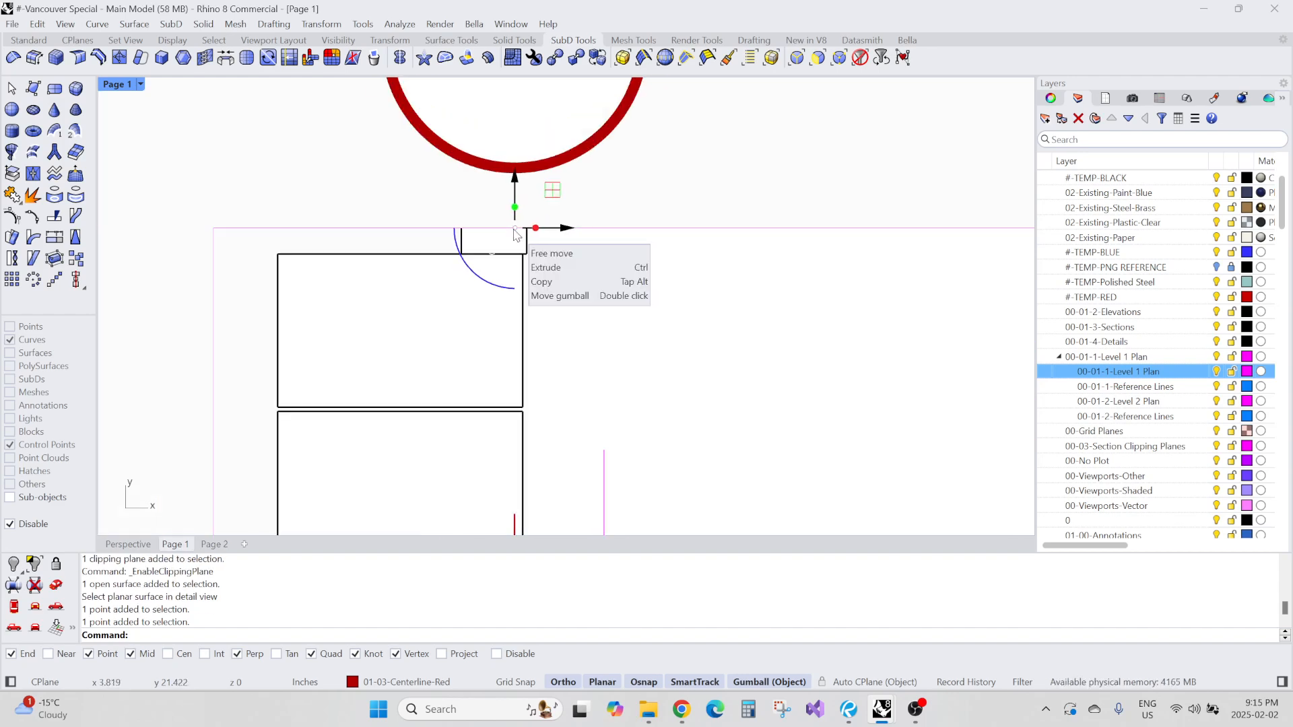
pyautogui.scroll(-8, 516, 232)
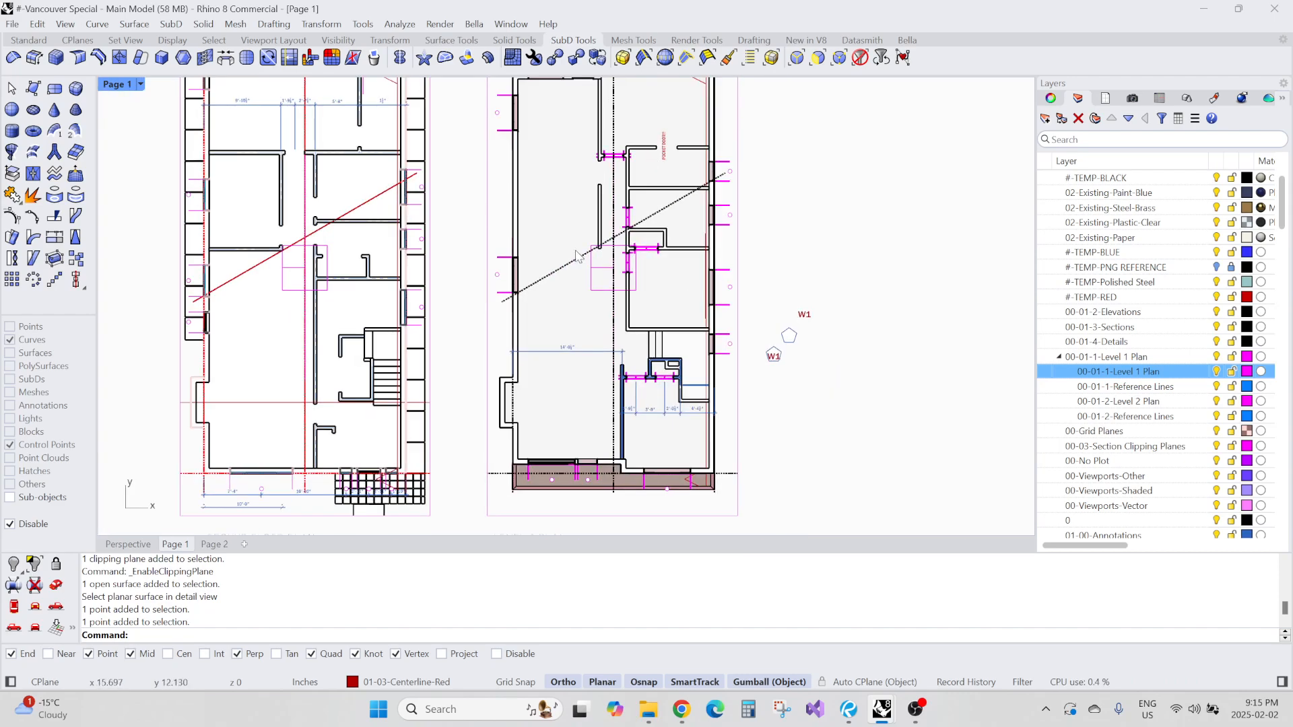
pyautogui.scroll(4, 576, 257)
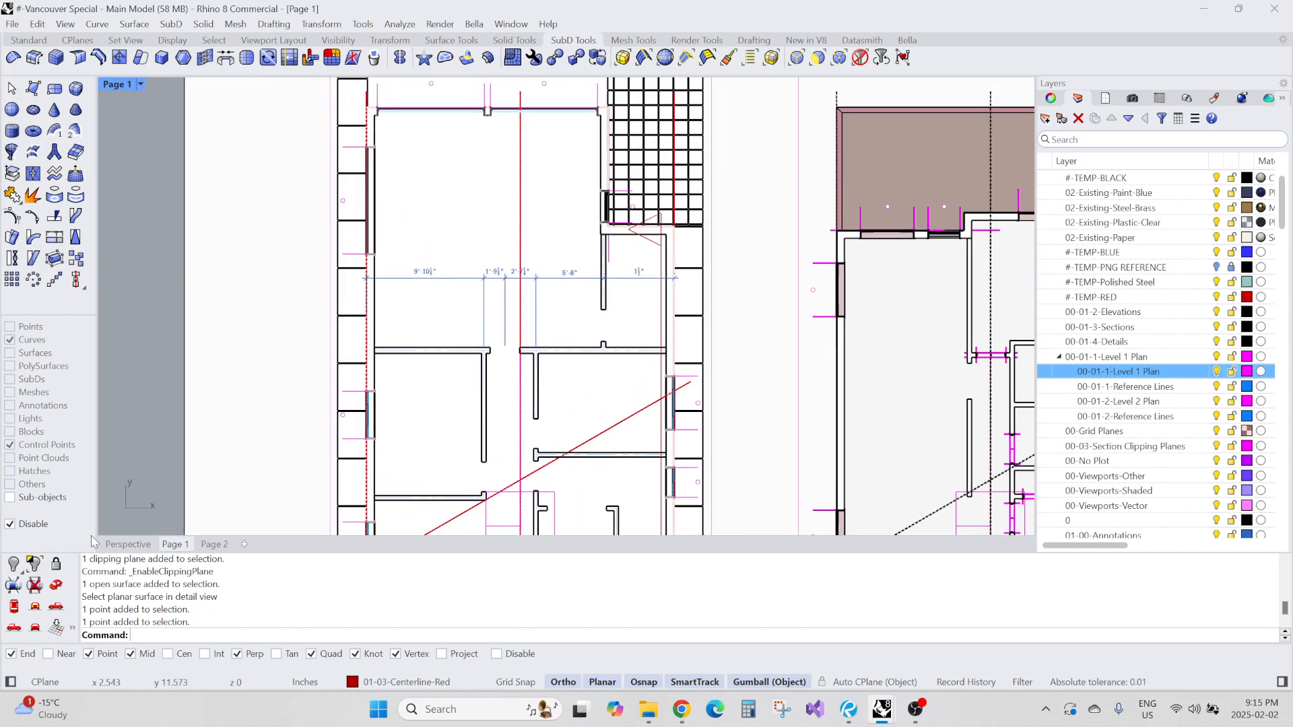
# Switch to the Perspective view and check the object names of the lengthwise, front and diagonal grid planes in their properties.
pyautogui.click(126, 544)
pyautogui.scroll(5, 576, 307)
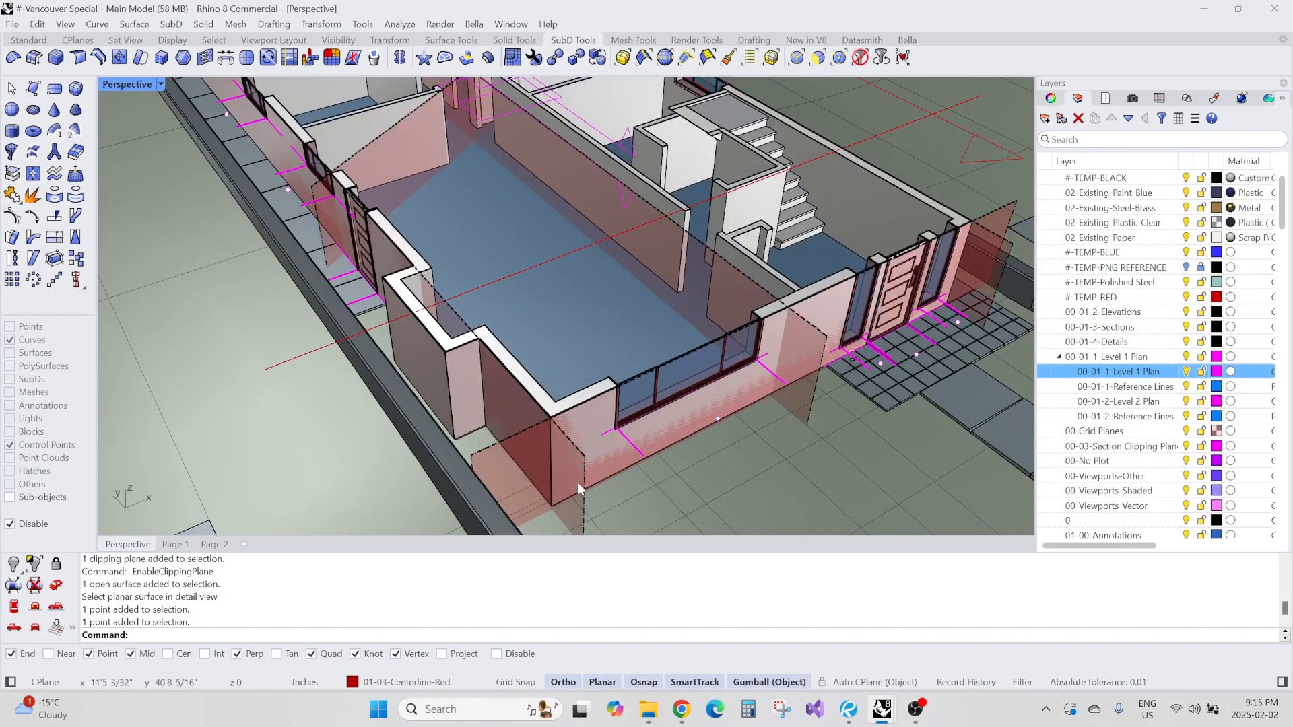
pyautogui.click(579, 489)
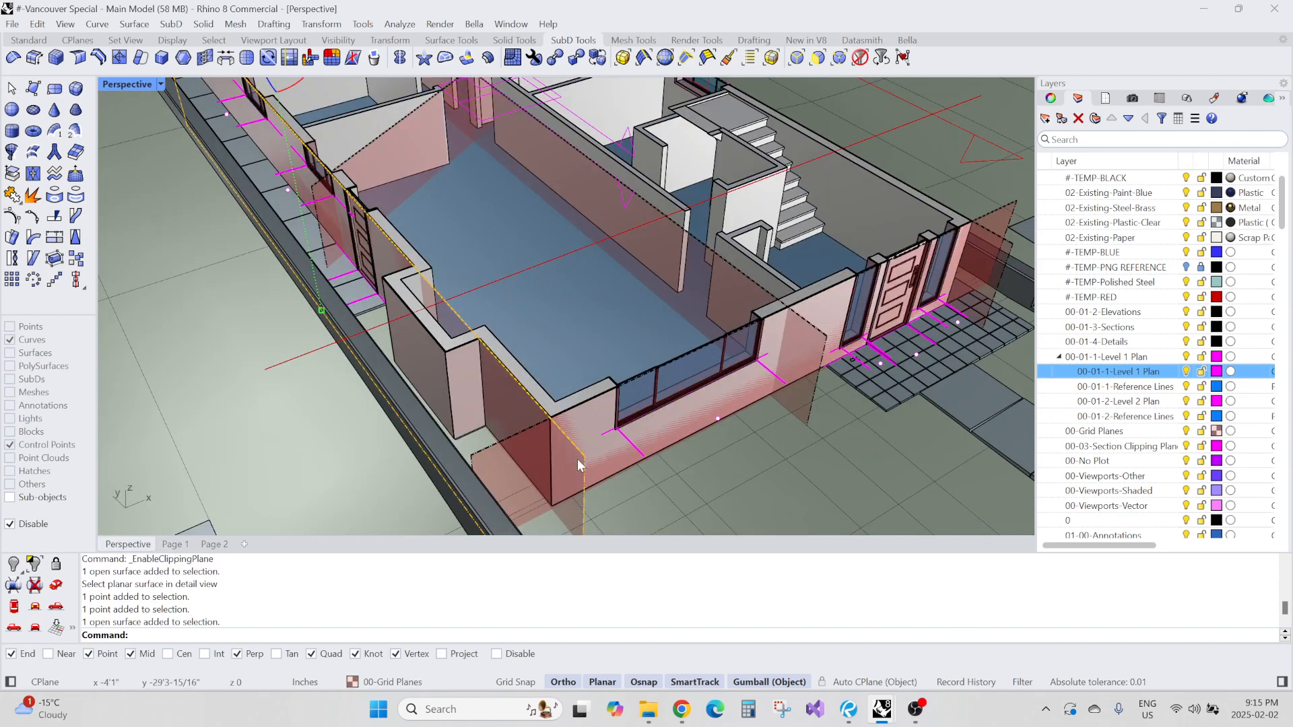
pyautogui.click(1049, 99)
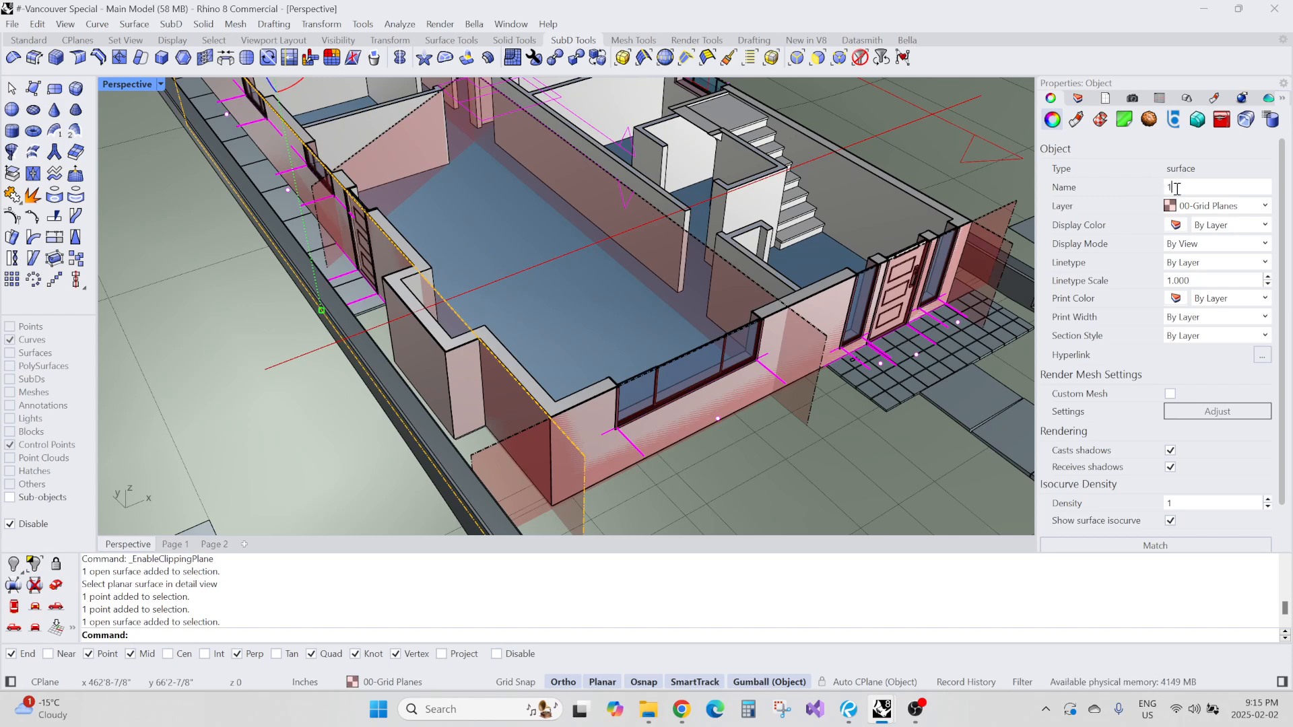
pyautogui.click(813, 369)
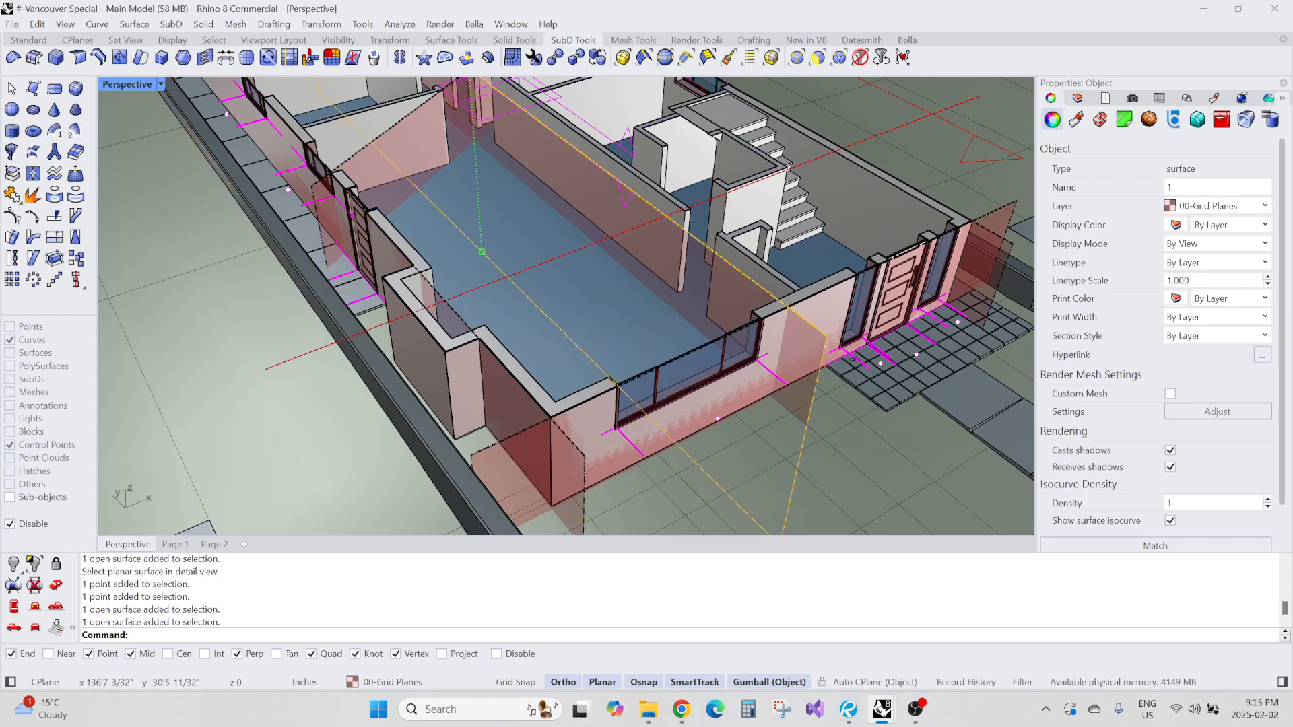
pyautogui.click(998, 265)
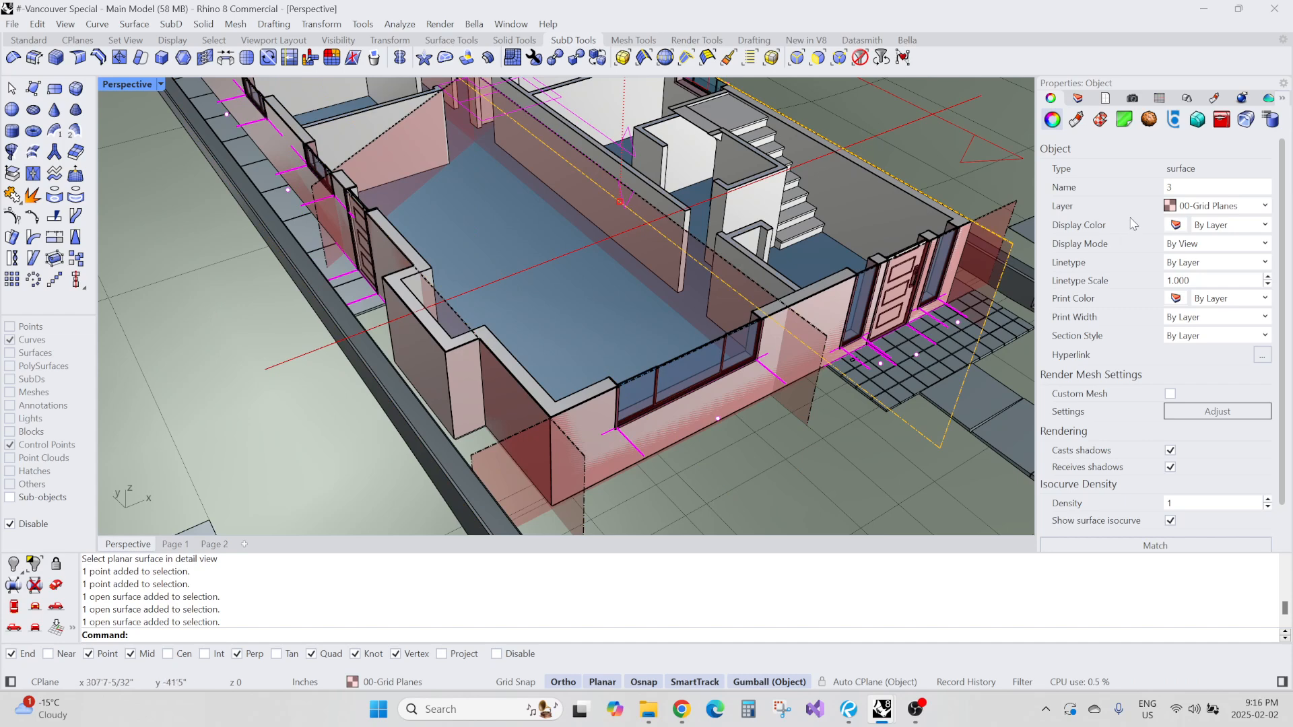
pyautogui.click(511, 464)
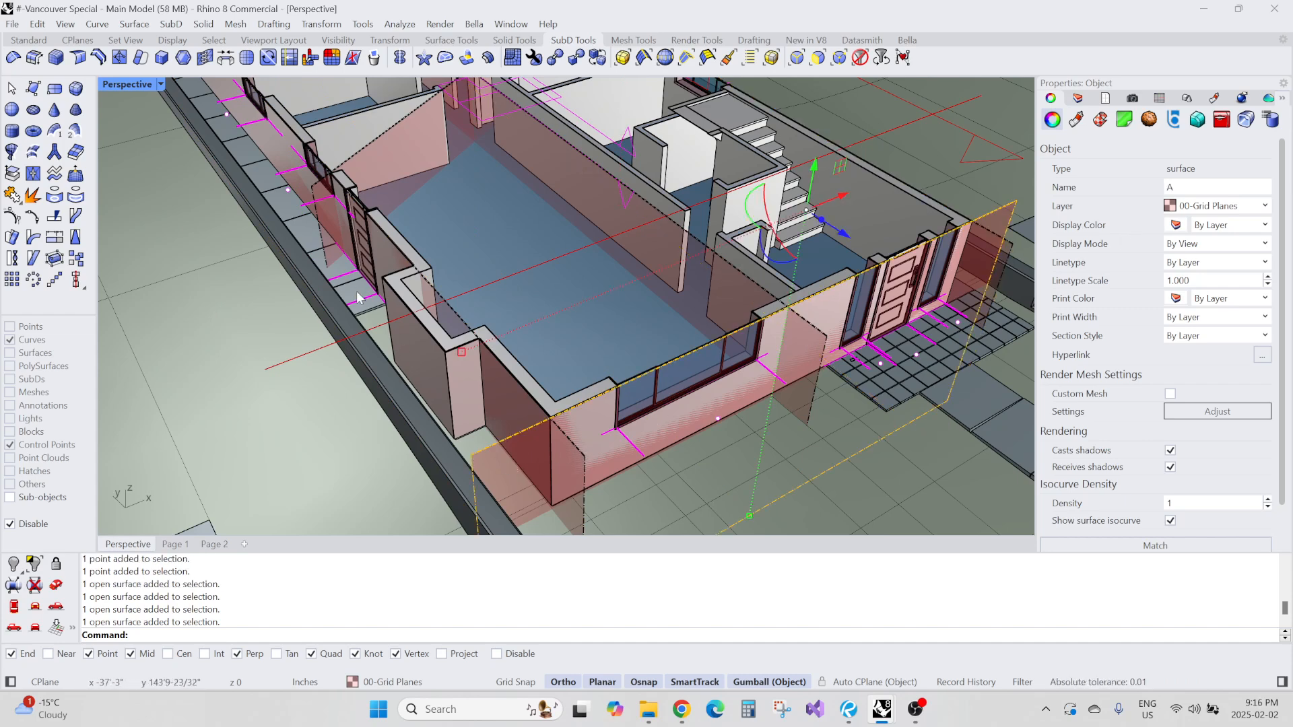
pyautogui.click(322, 237)
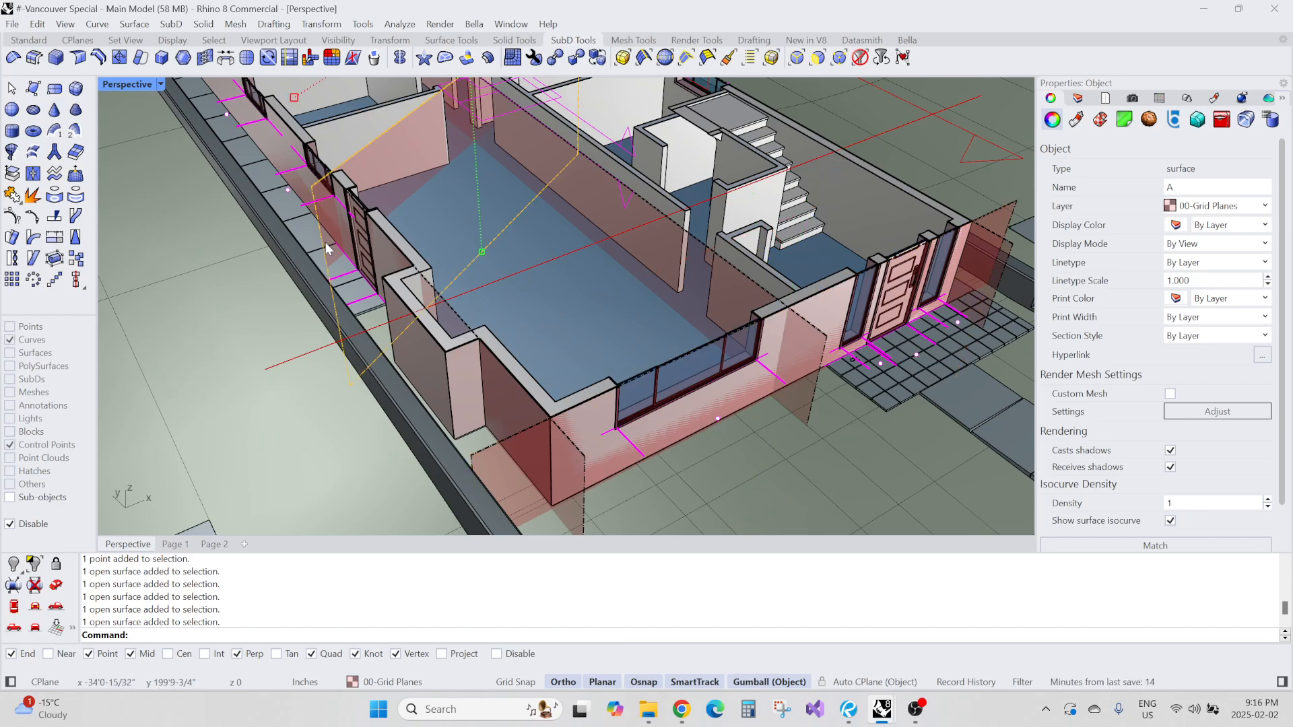
pyautogui.scroll(-12, 694, 266)
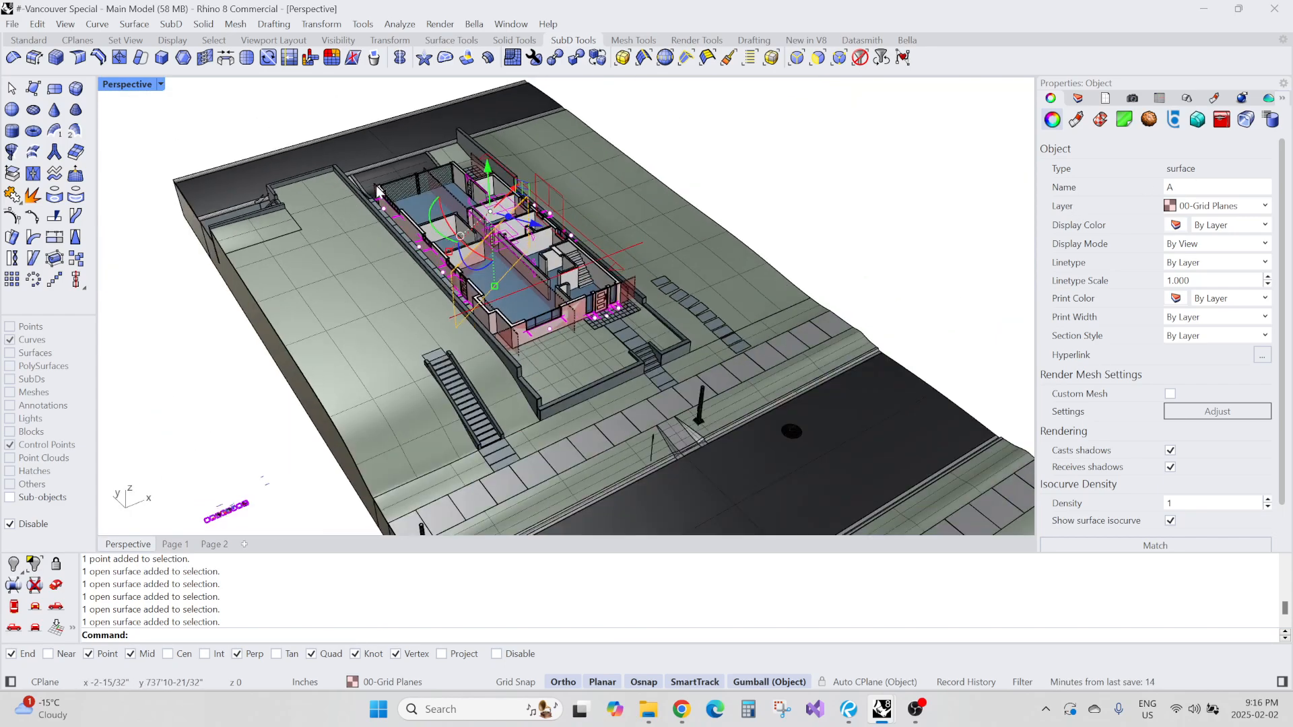
pyautogui.moveTo(590, 253); pyautogui.dragTo(531, 276, button='right')
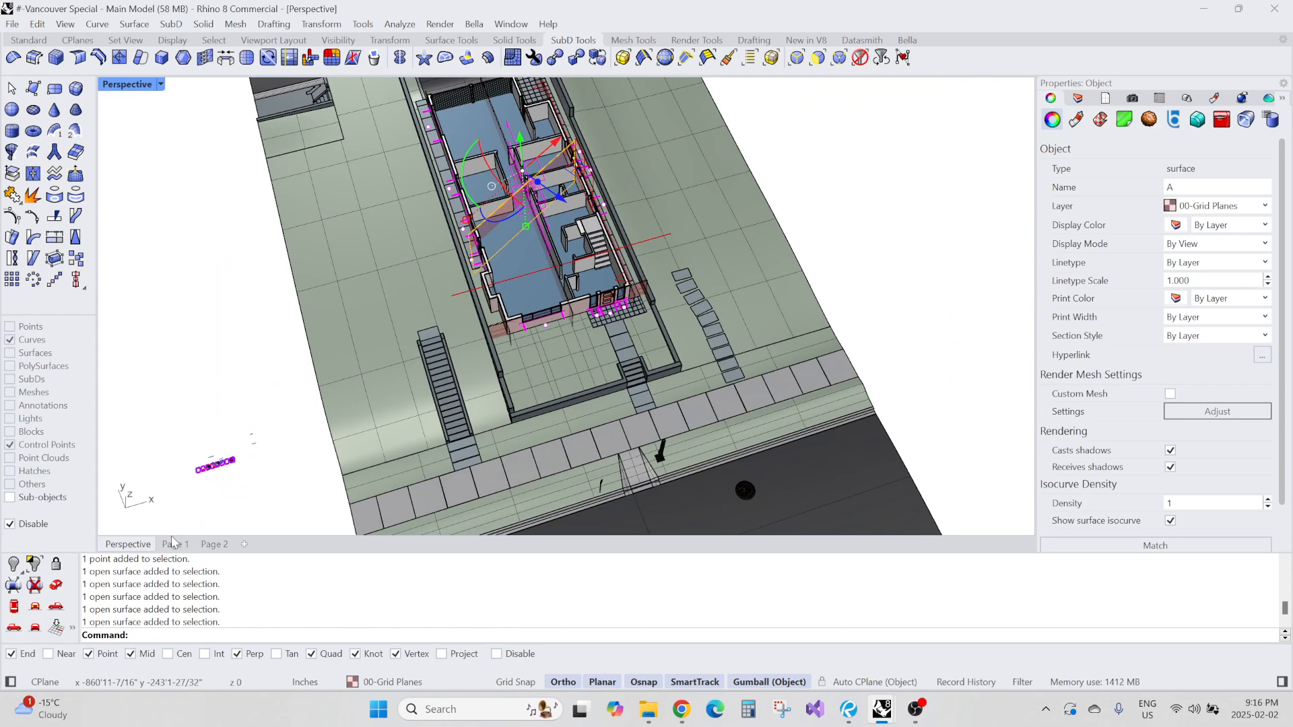
# Return to the Page 1 layout and select the point on the ground floor detail boundary below the circle.
pyautogui.click(173, 544)
pyautogui.scroll(-5, 431, 202)
pyautogui.scroll(8, 424, 195)
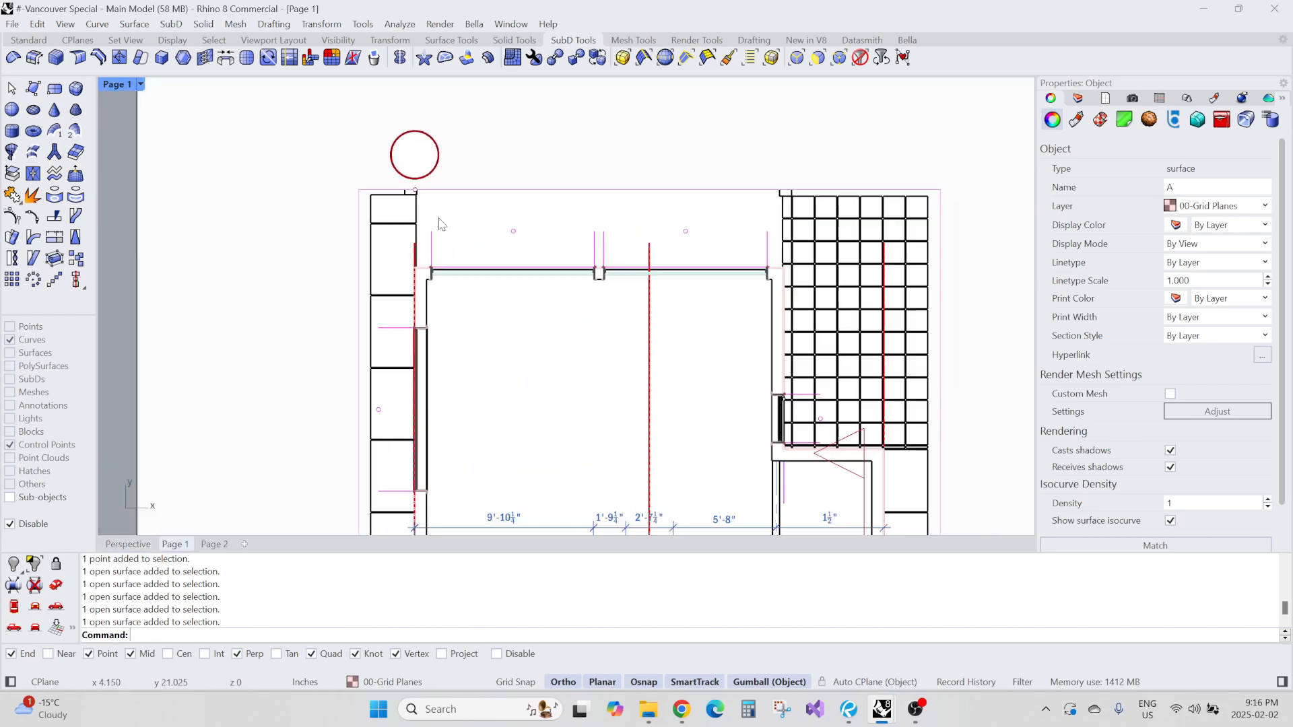
pyautogui.click(462, 175)
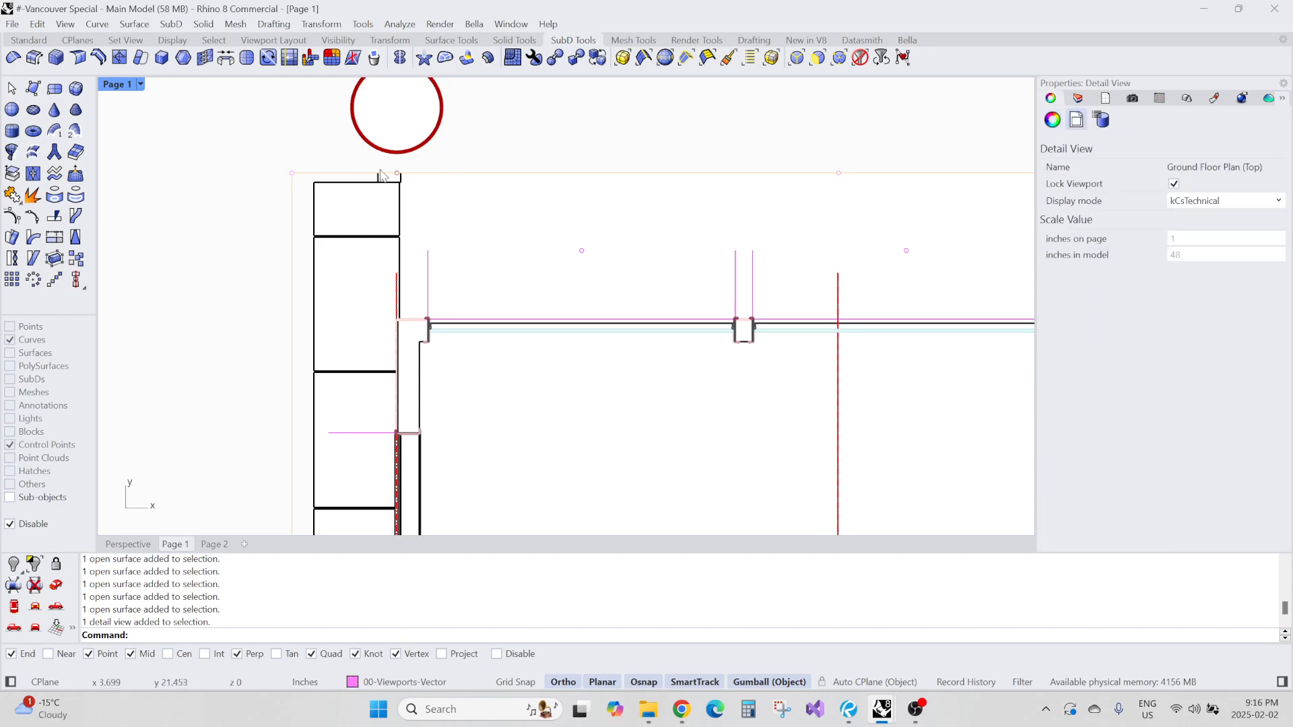
pyautogui.press('Escape')
pyautogui.scroll(6, 377, 159)
pyautogui.moveTo(376, 158); pyautogui.dragTo(438, 229)
pyautogui.scroll(-10, 435, 201)
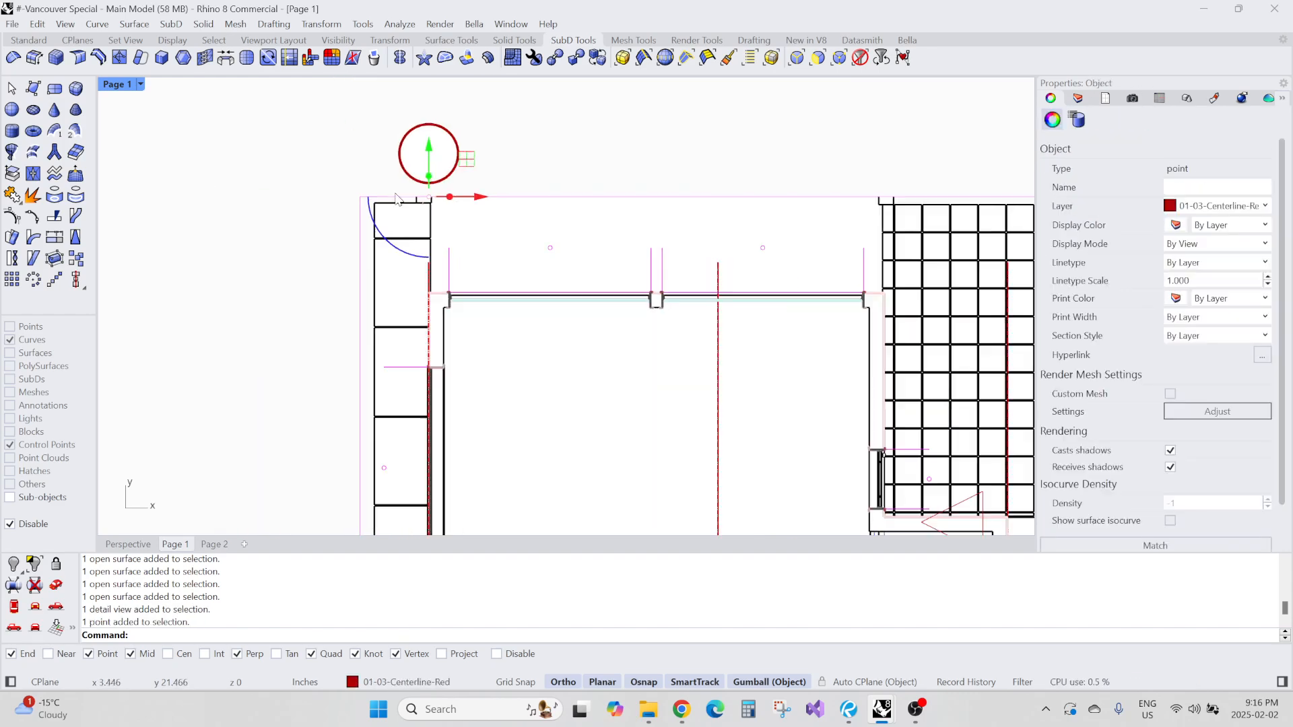
# Clear the selection and examine the end of the diagonal grid plane in the ground floor plan.
pyautogui.scroll(-8, 396, 199)
pyautogui.scroll(3, 479, 245)
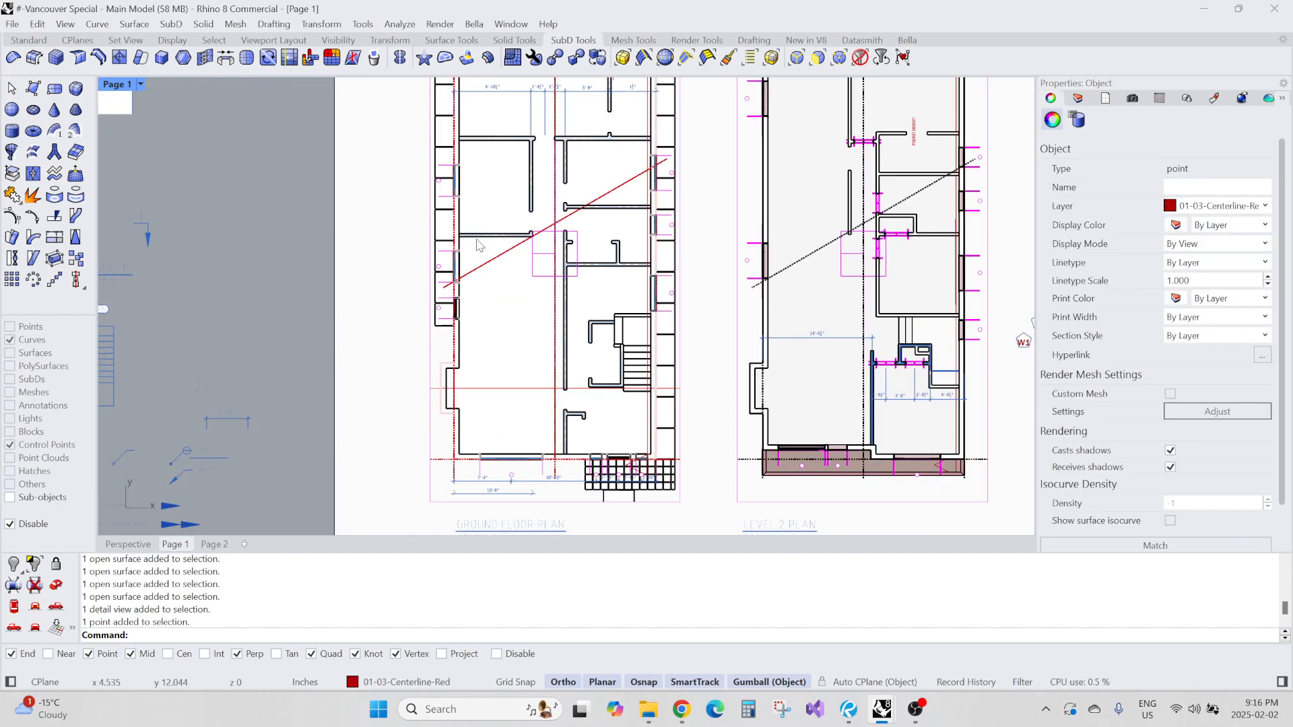
pyautogui.scroll(4, 480, 245)
pyautogui.press('Escape')
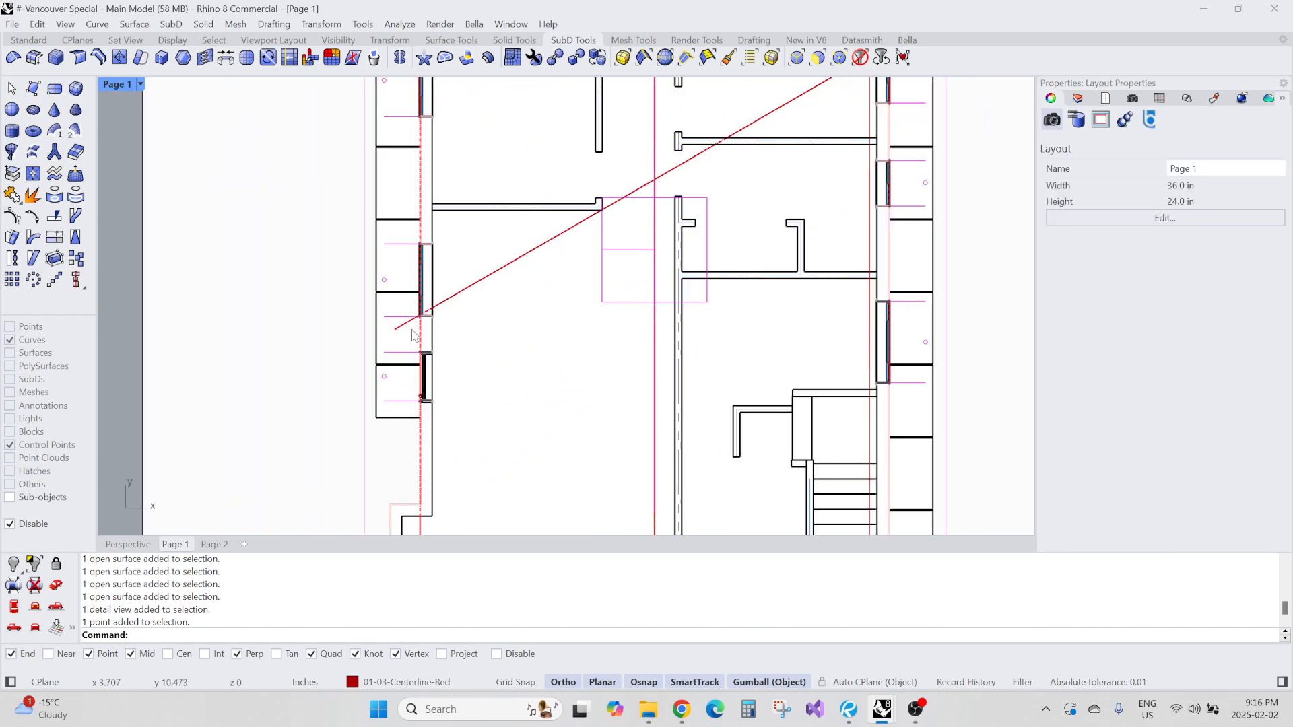
# Examine the diagonal grid line where it crosses the outer walls at both ends of the ground floor plan.
pyautogui.scroll(10, 431, 303)
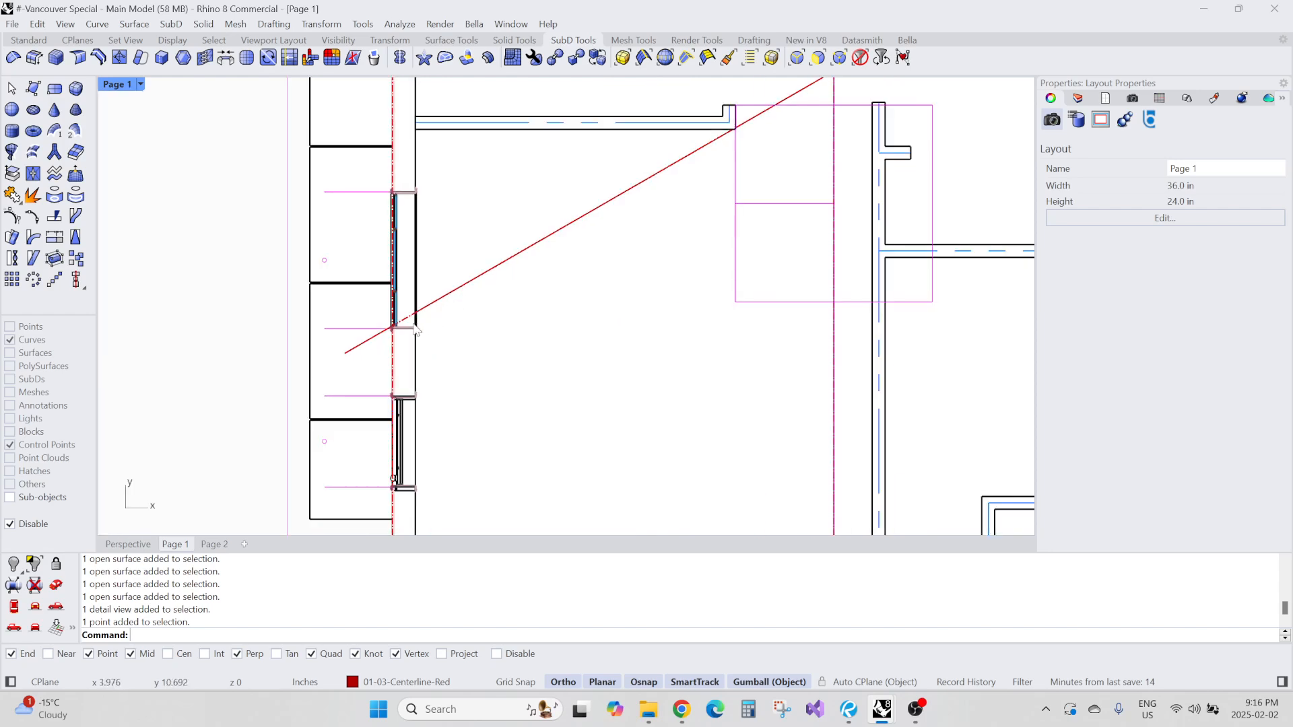
pyautogui.scroll(8, 431, 289)
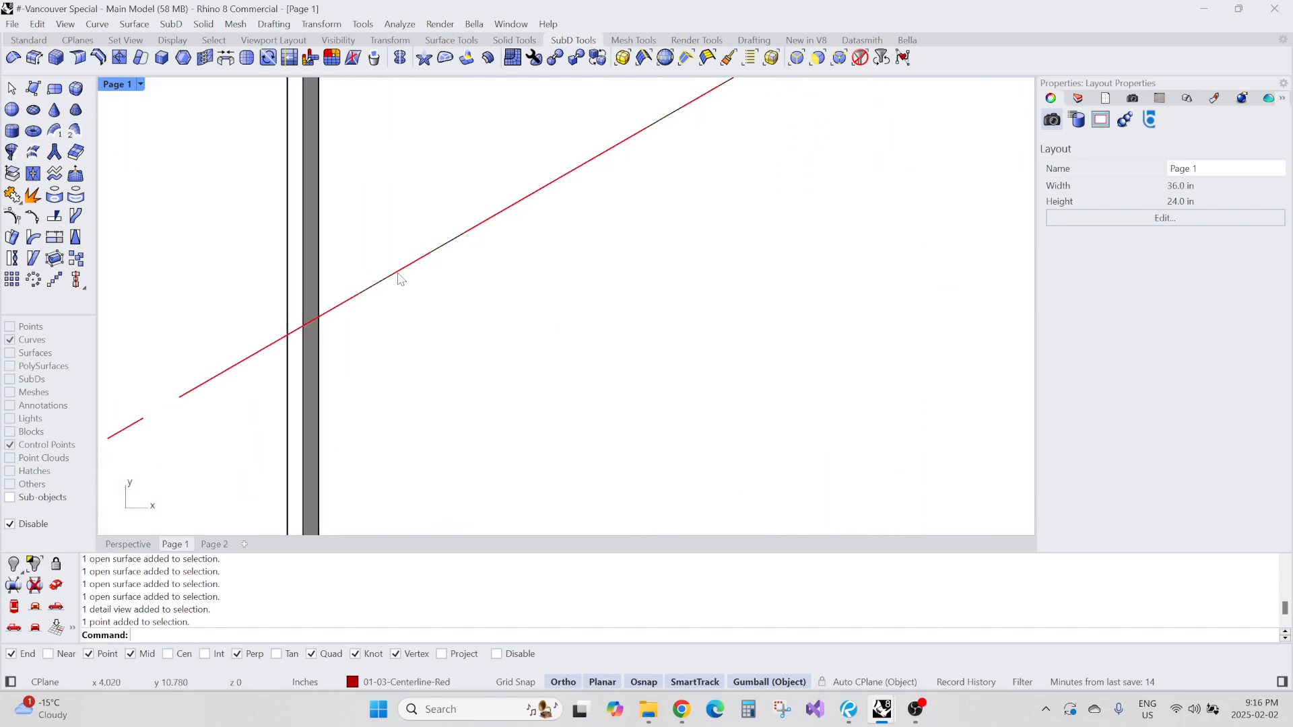
pyautogui.scroll(-10, 381, 328)
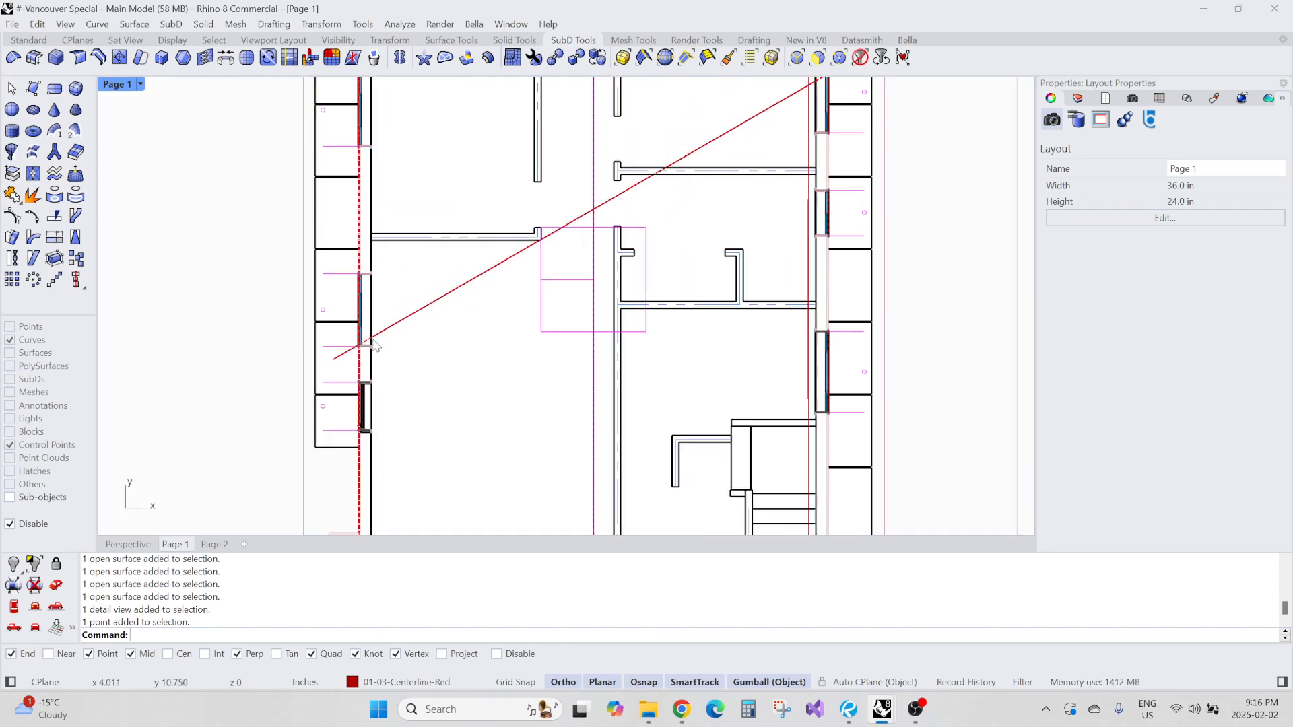
pyautogui.scroll(4, 532, 283)
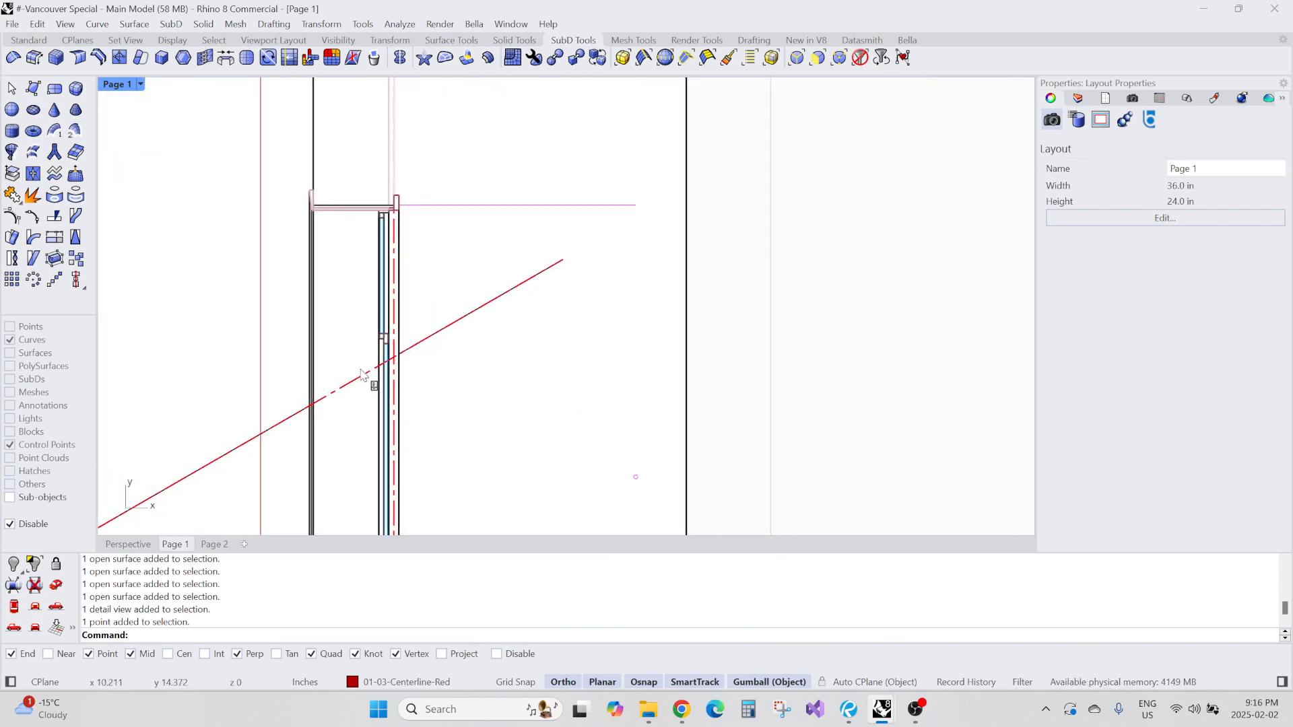
pyautogui.scroll(3, 362, 375)
pyautogui.scroll(3, 351, 367)
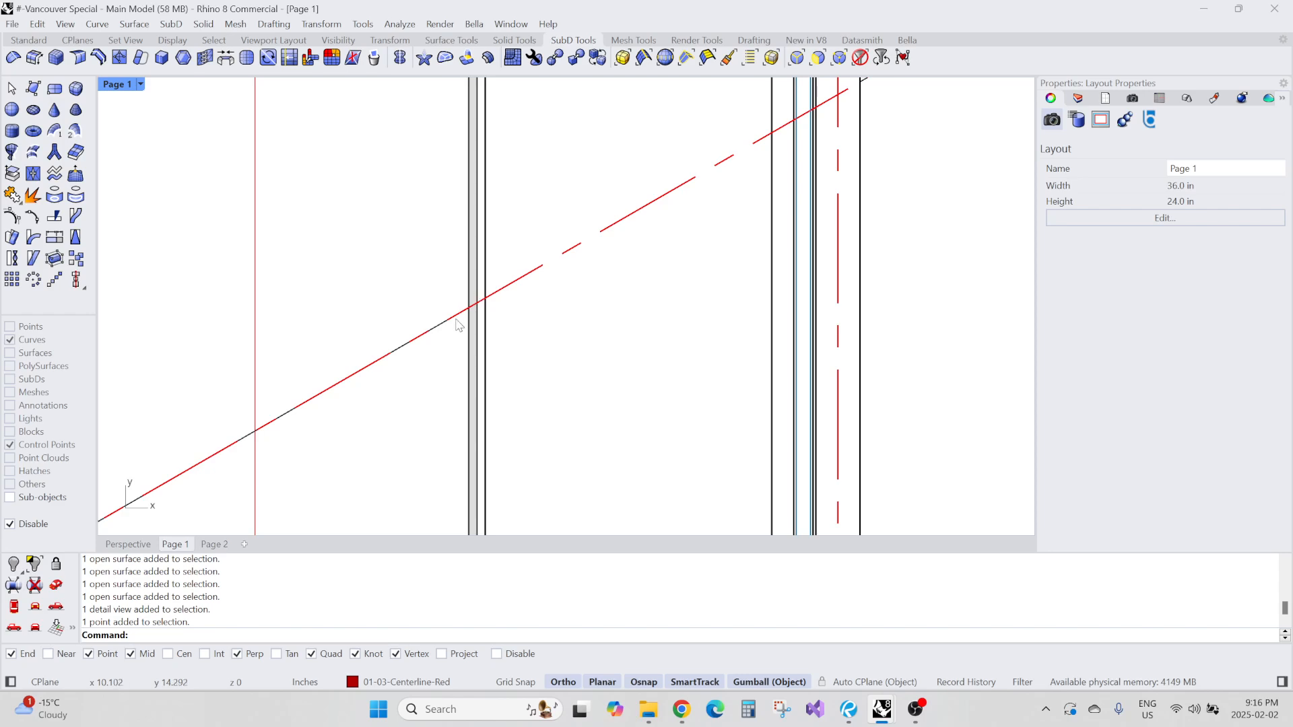
pyautogui.scroll(2, 455, 326)
pyautogui.scroll(-5, 489, 301)
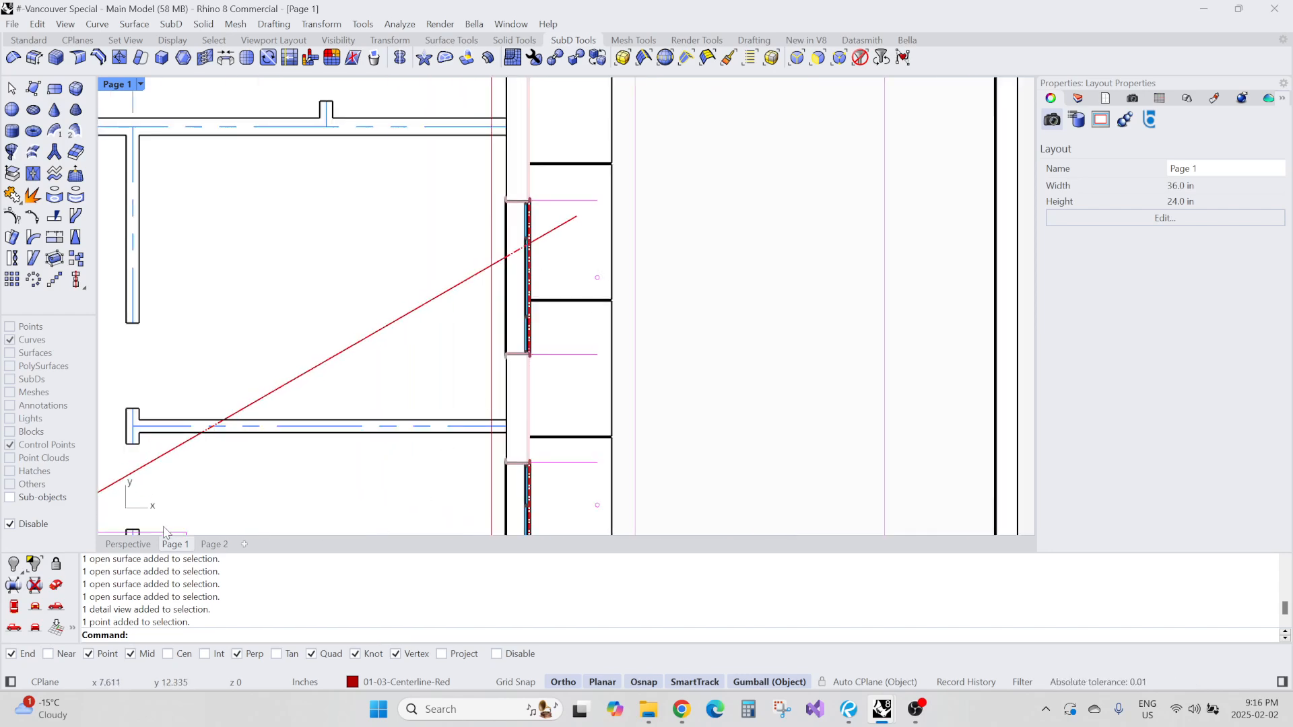
# Switch to the Perspective view and examine how the diagonal and lengthwise grid planes cut through the ground floor walls.
pyautogui.click(140, 543)
pyautogui.moveTo(579, 289); pyautogui.dragTo(680, 300, button='right')
pyautogui.scroll(6, 515, 264)
pyautogui.moveTo(515, 264); pyautogui.dragTo(365, 264, button='right')
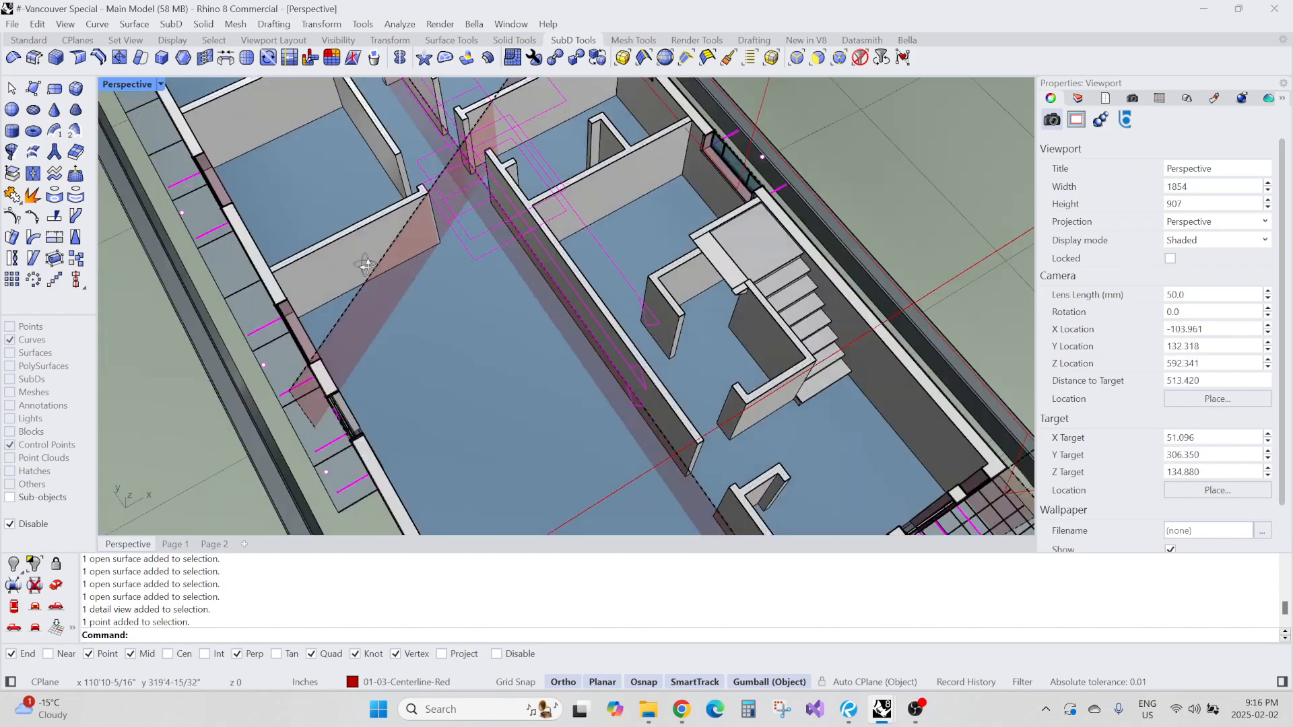
pyautogui.scroll(5, 366, 265)
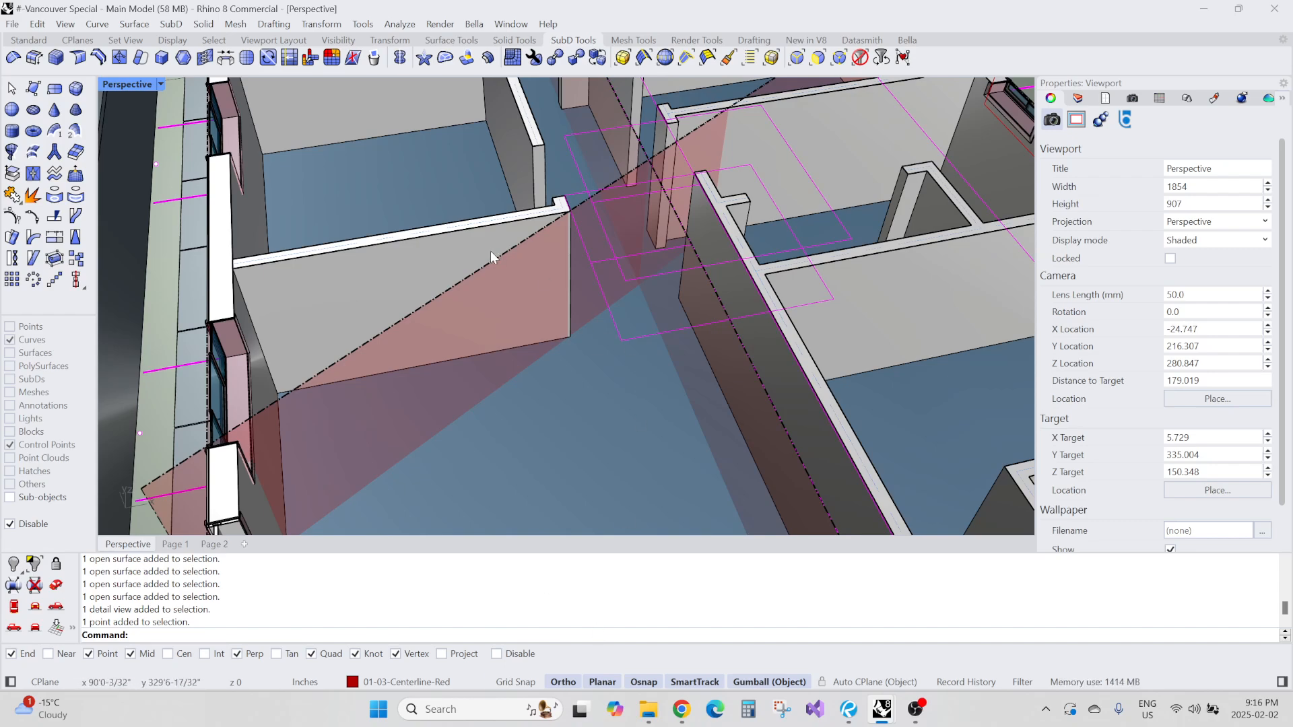
pyautogui.scroll(-4, 497, 221)
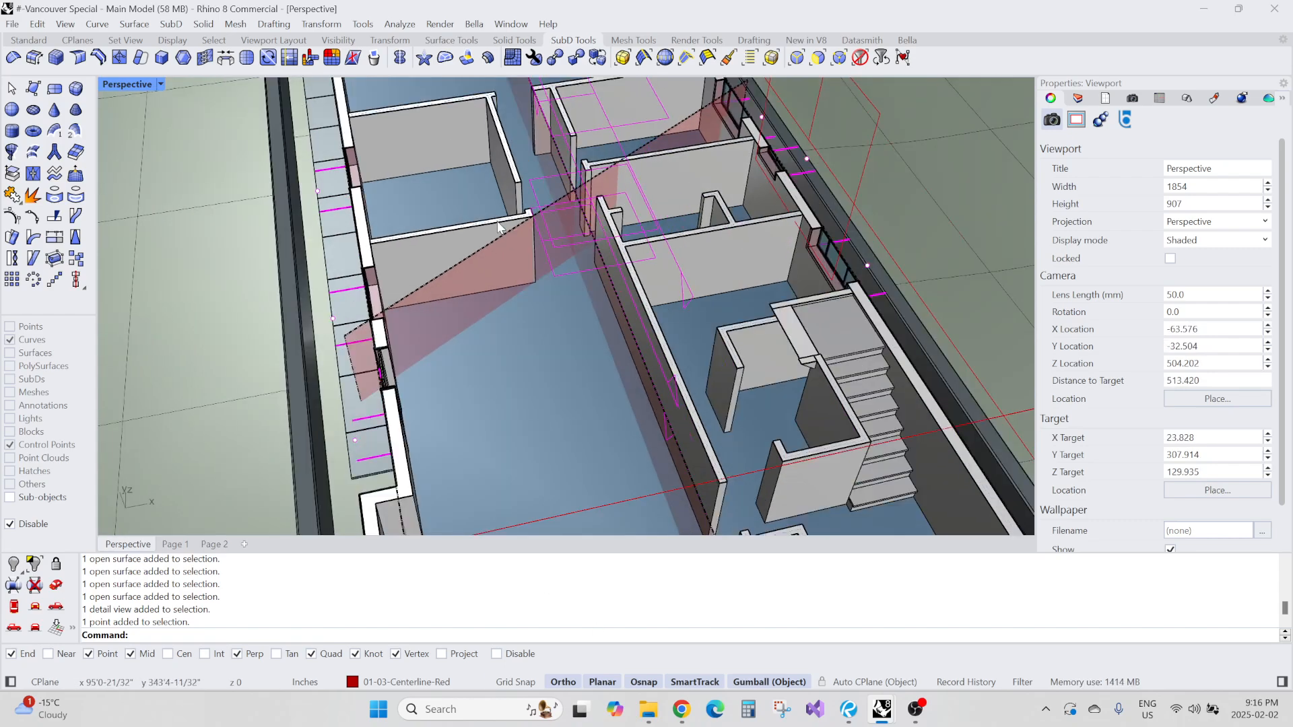
pyautogui.moveTo(497, 220); pyautogui.dragTo(587, 340, button='right')
pyautogui.scroll(5, 634, 357)
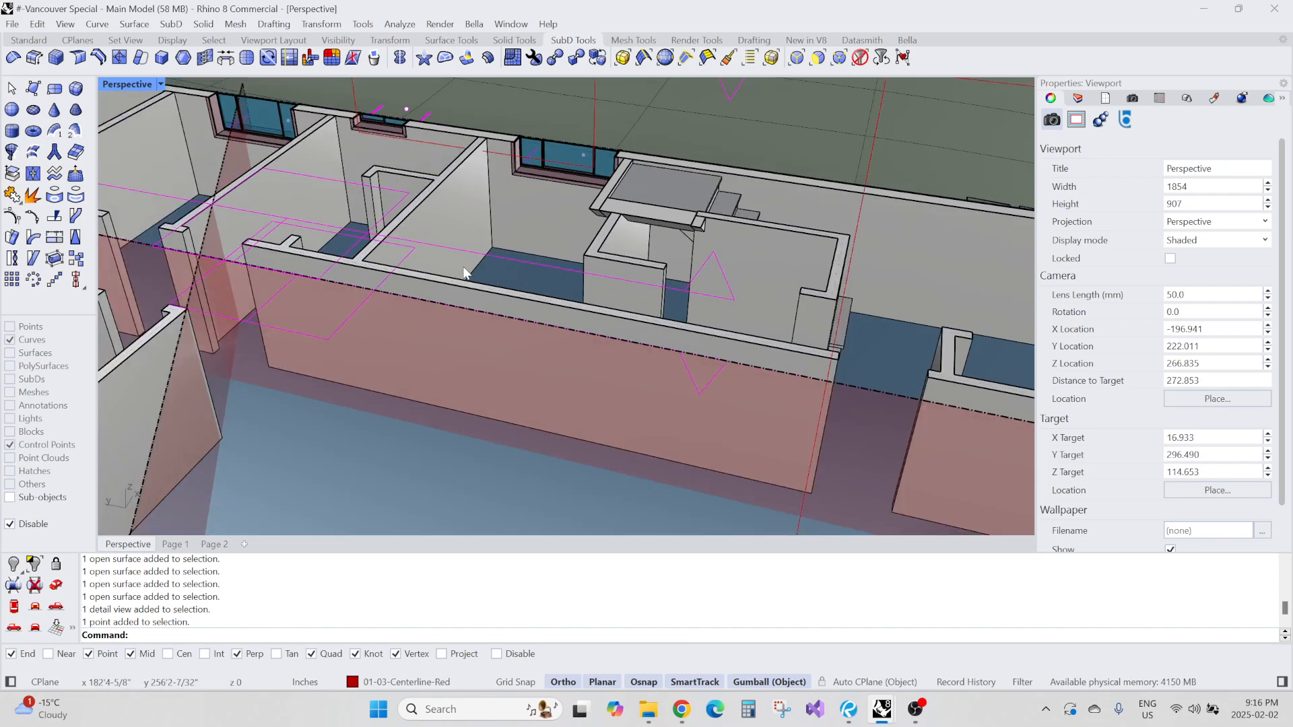
pyautogui.moveTo(729, 332)
pyautogui.mouseDown(button='right')
pyautogui.moveTo(721, 345)
pyautogui.moveTo(733, 343)
pyautogui.mouseUp(button='right')
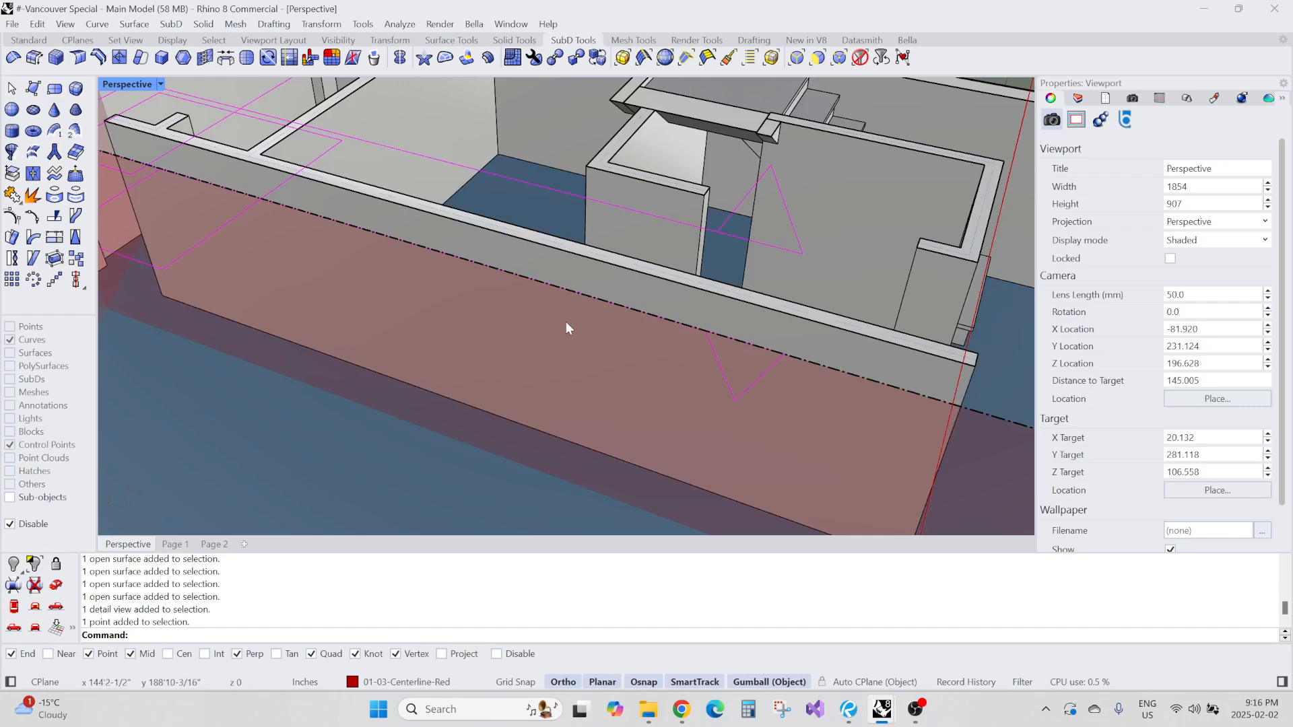
pyautogui.moveTo(566, 328); pyautogui.dragTo(644, 291, button='right')
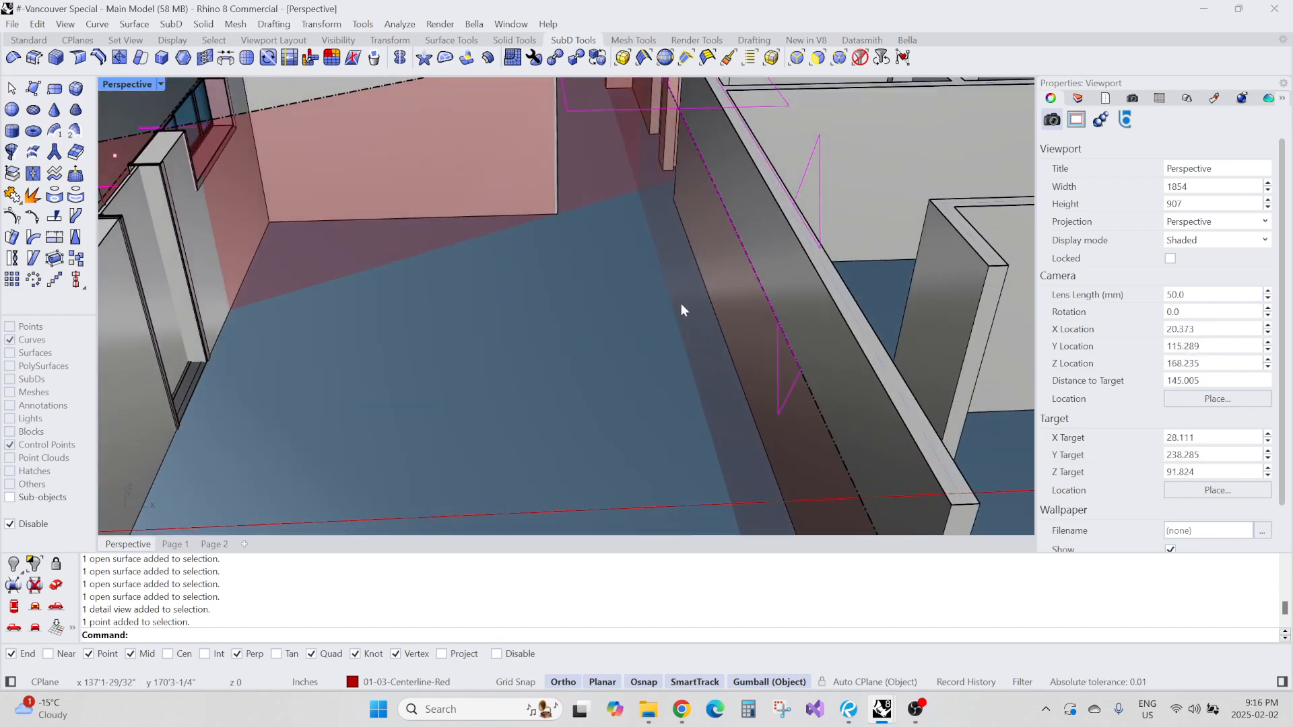
# Review both plans on the Page 1 layout, and check the side and front grid planes' names in the Perspective view.
pyautogui.click(175, 545)
pyautogui.scroll(-10, 478, 239)
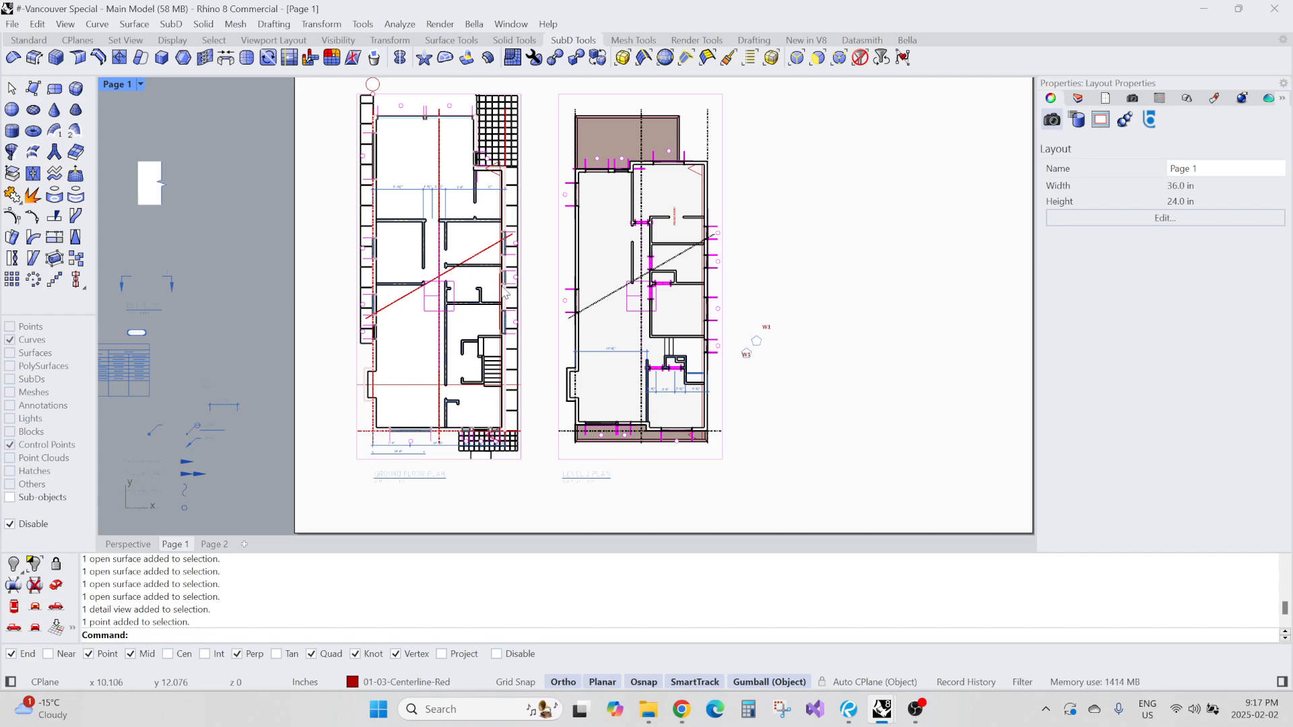
pyautogui.click(128, 544)
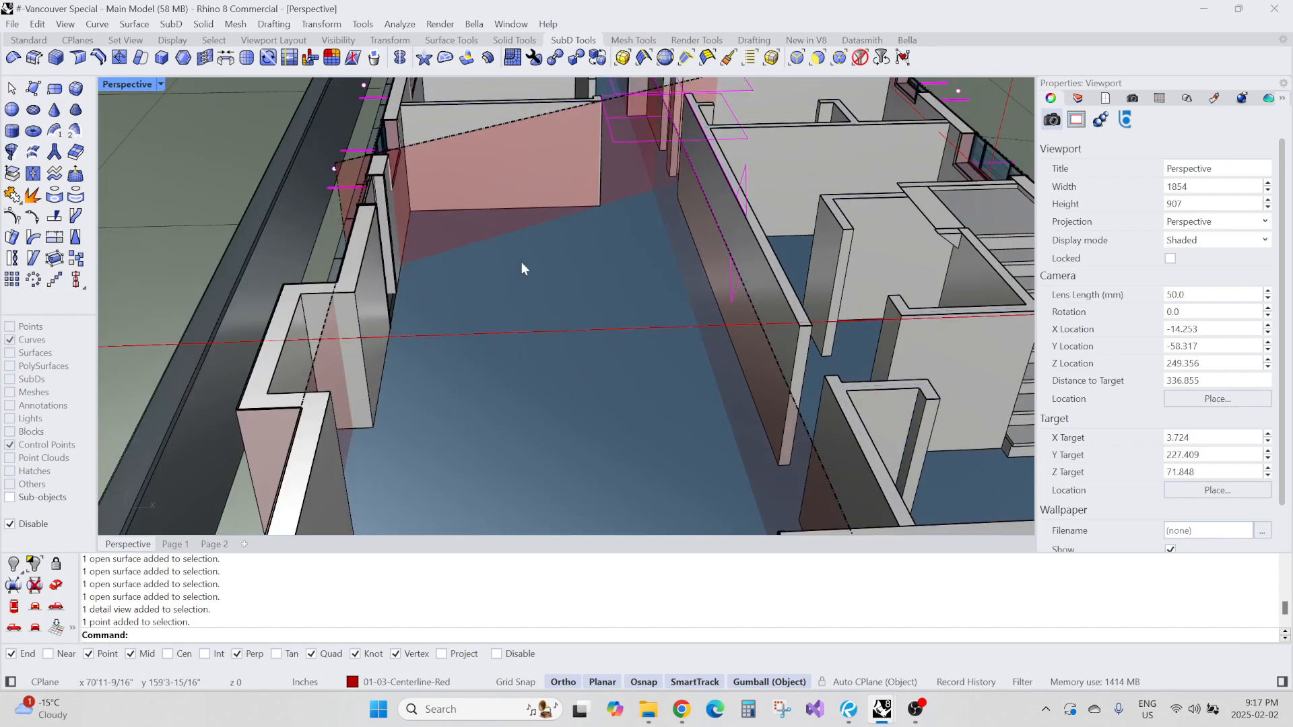
pyautogui.scroll(-6, 517, 279)
pyautogui.moveTo(511, 295); pyautogui.dragTo(632, 226, button='right')
pyautogui.scroll(5, 627, 391)
pyautogui.click(644, 403)
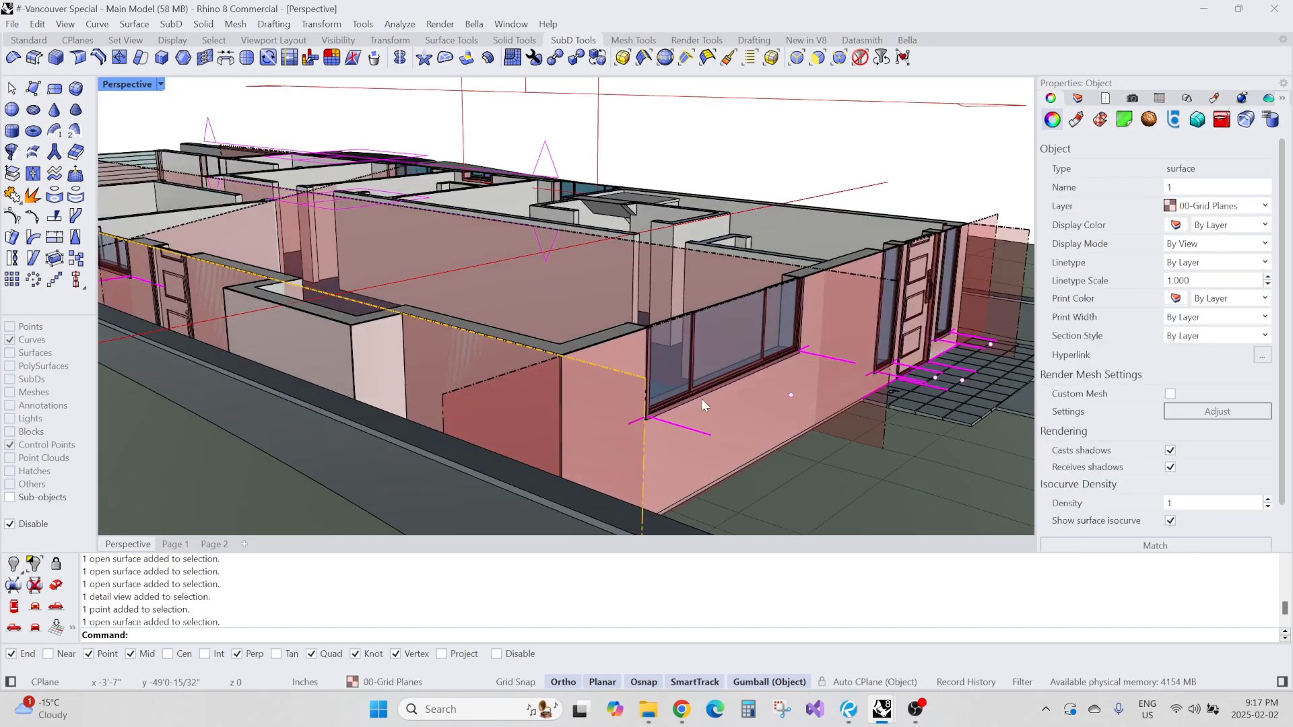
pyautogui.click(750, 382)
pyautogui.click(787, 415)
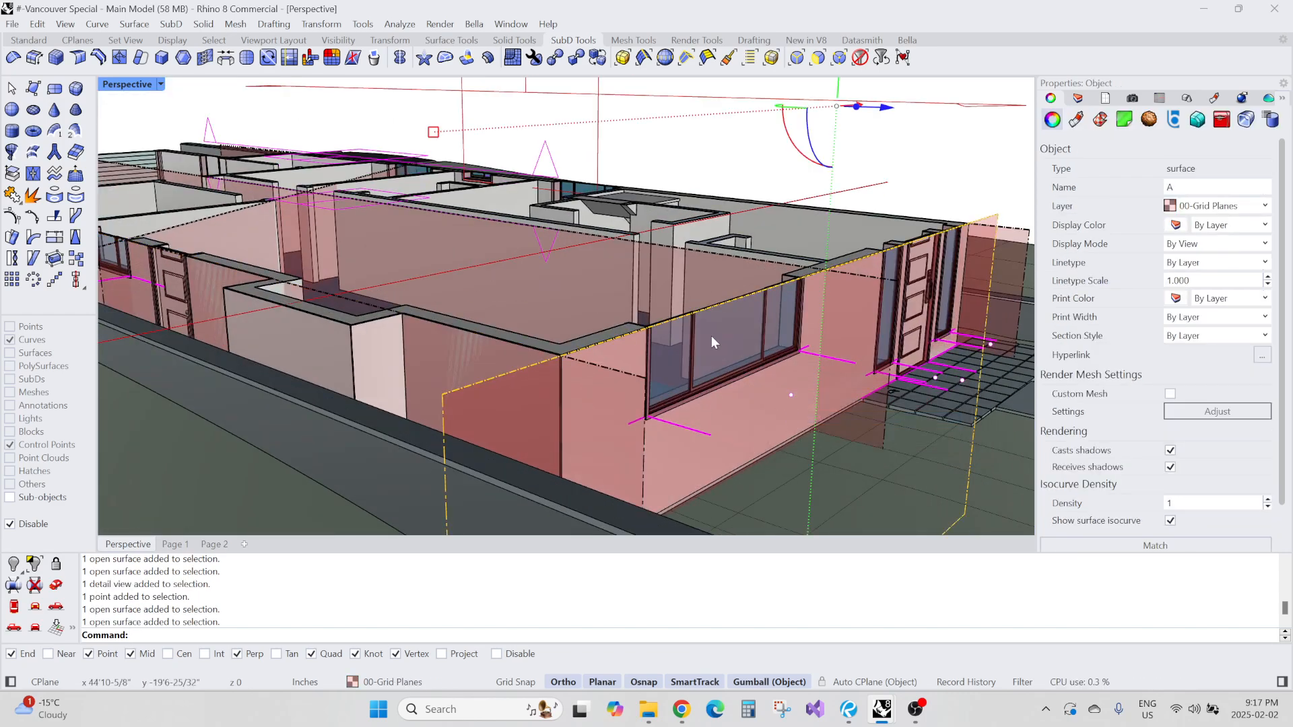
pyautogui.press('Escape')
# Examine the grid planes across the whole house model in Perspective and bring up the layer list.
pyautogui.moveTo(711, 336); pyautogui.dragTo(711, 334, button='right')
pyautogui.scroll(4, 646, 414)
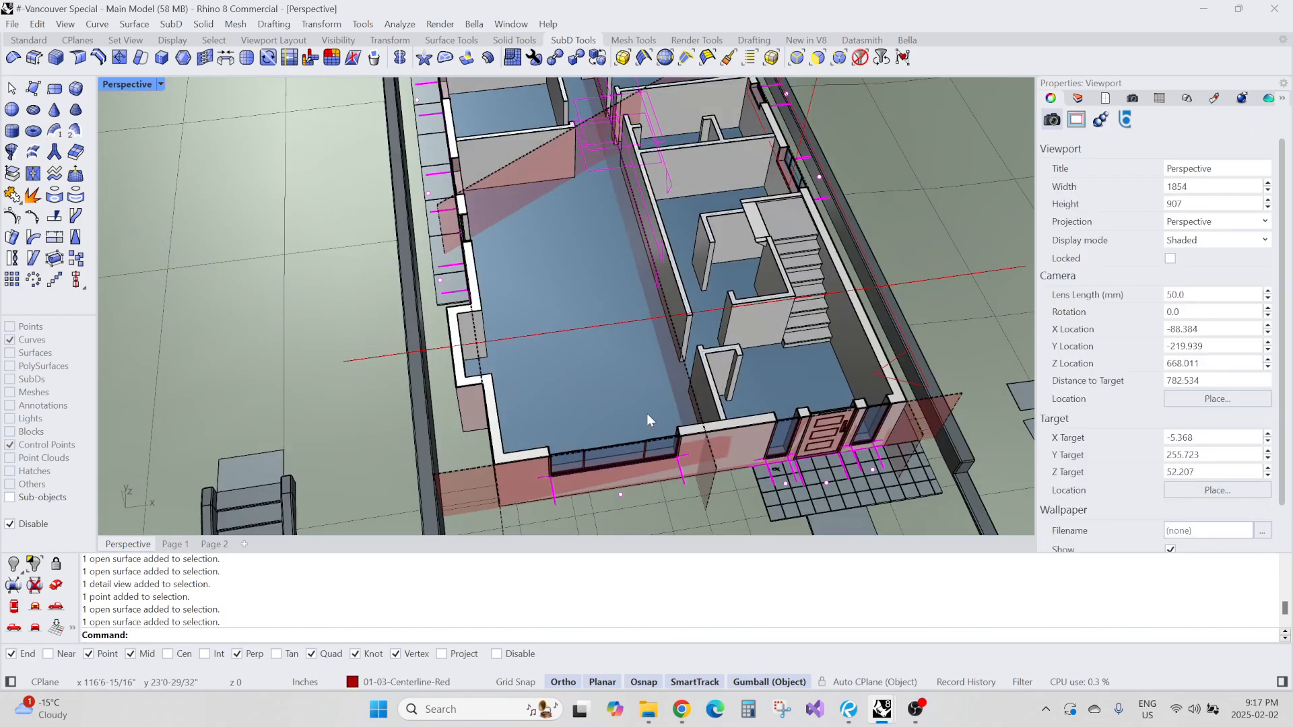
pyautogui.scroll(-5, 665, 375)
pyautogui.scroll(2, 662, 380)
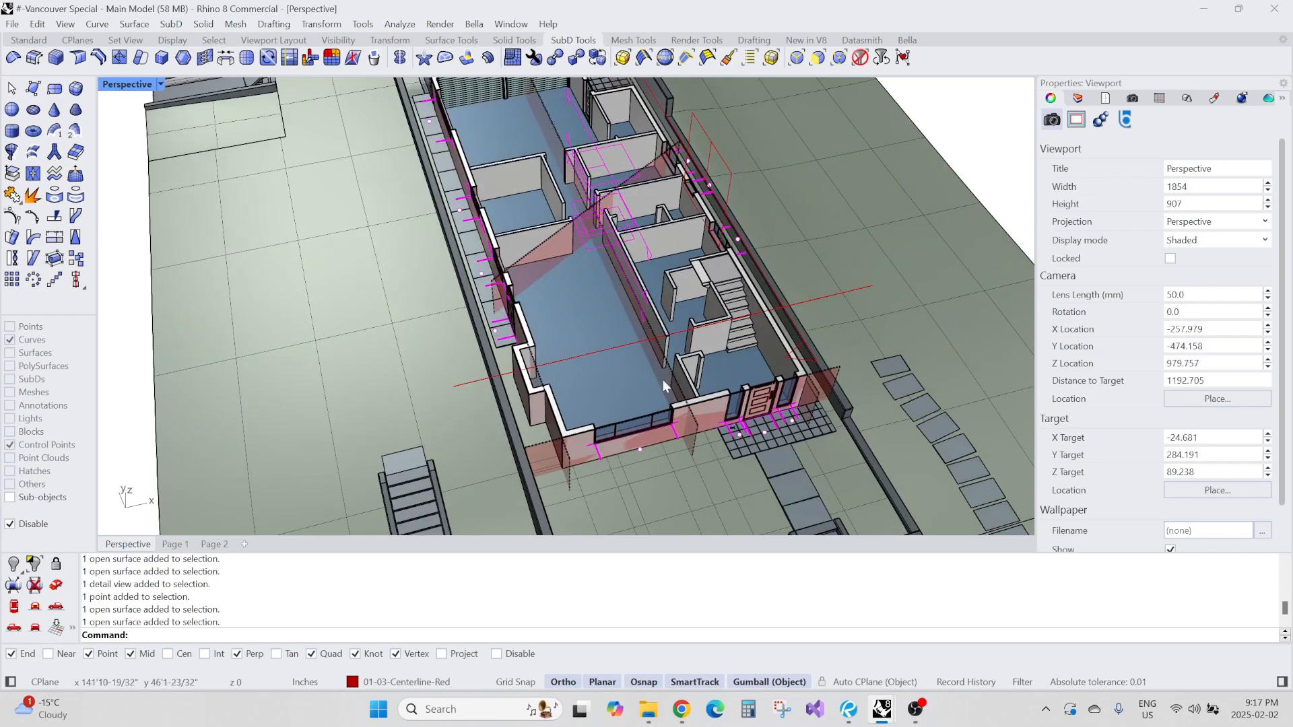
pyautogui.scroll(-2, 663, 379)
pyautogui.moveTo(658, 389); pyautogui.dragTo(702, 359, button='right')
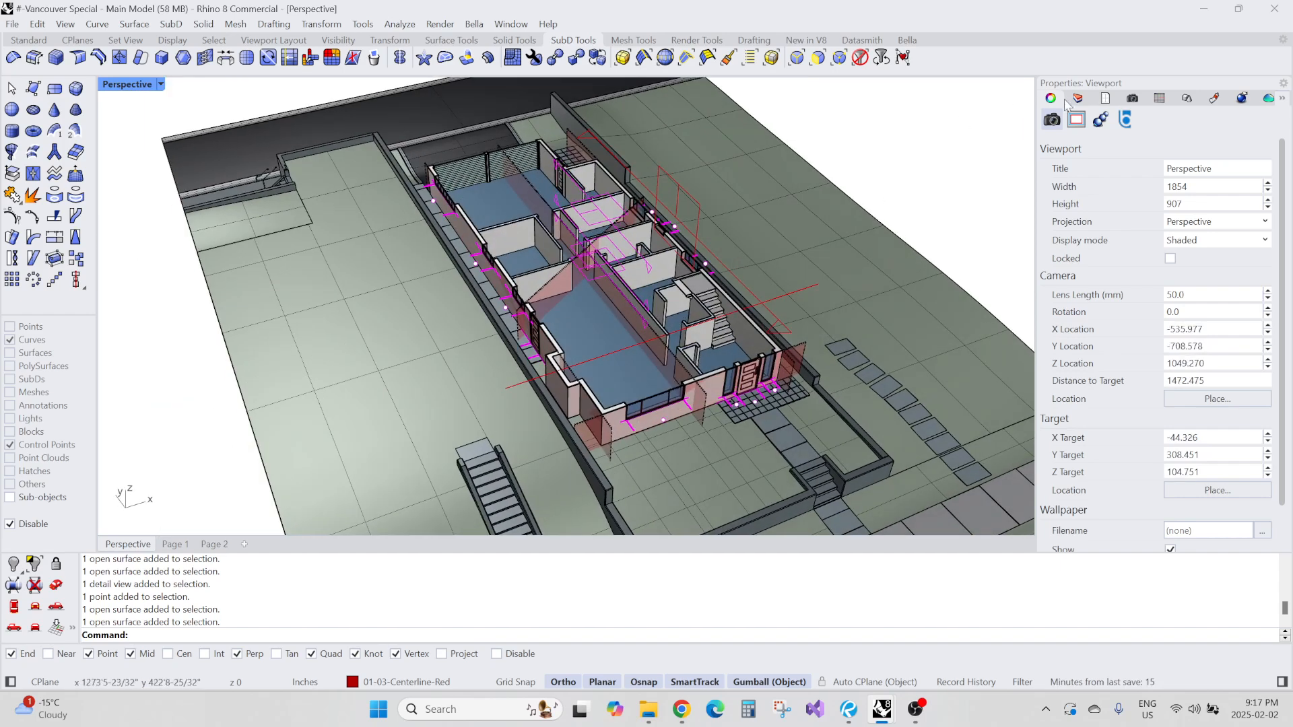
pyautogui.click(1077, 98)
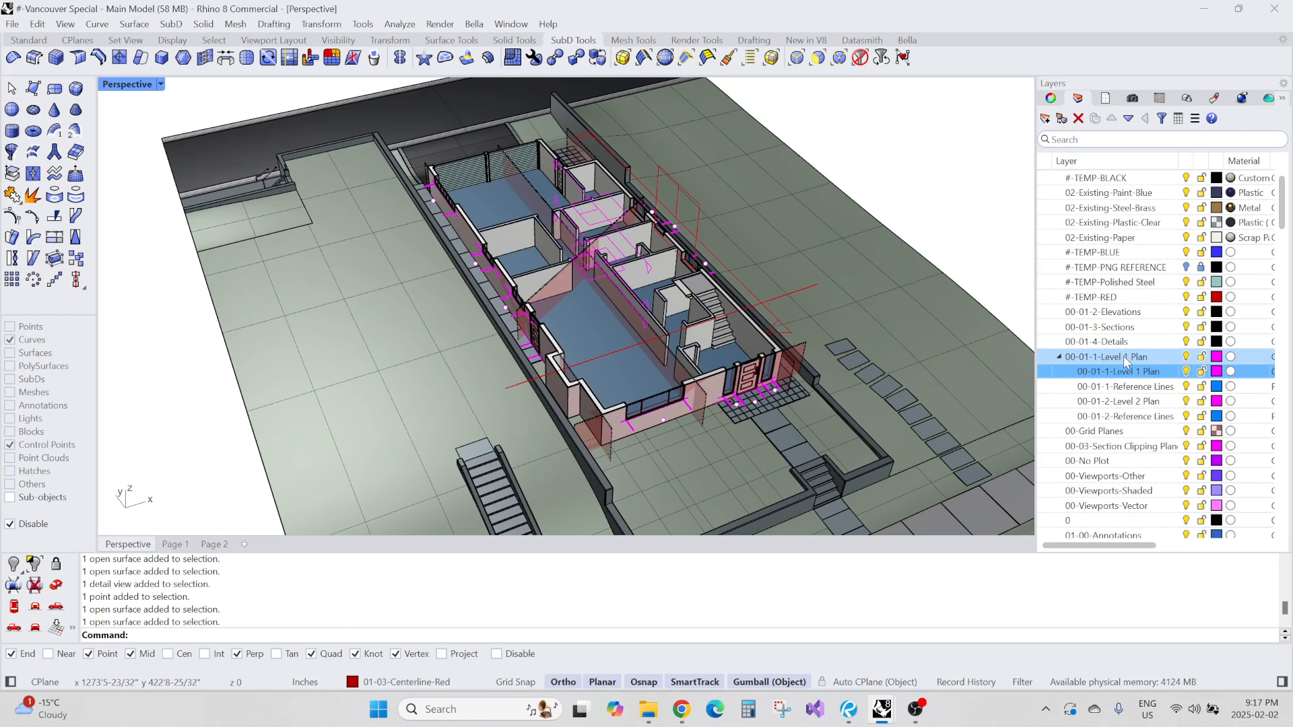
# Return to the Page 1 layout and examine the grid lines around the ground floor stairs and in the Level 2 plan.
pyautogui.click(173, 544)
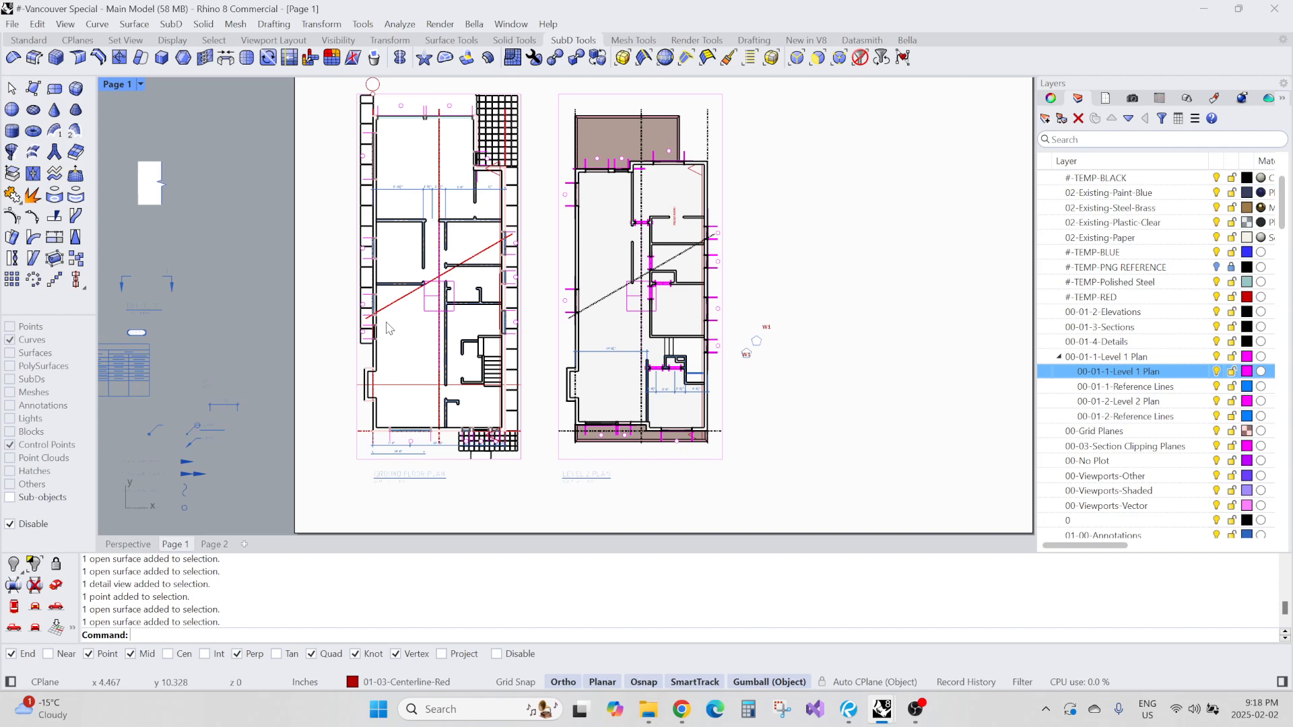
pyautogui.scroll(4, 490, 373)
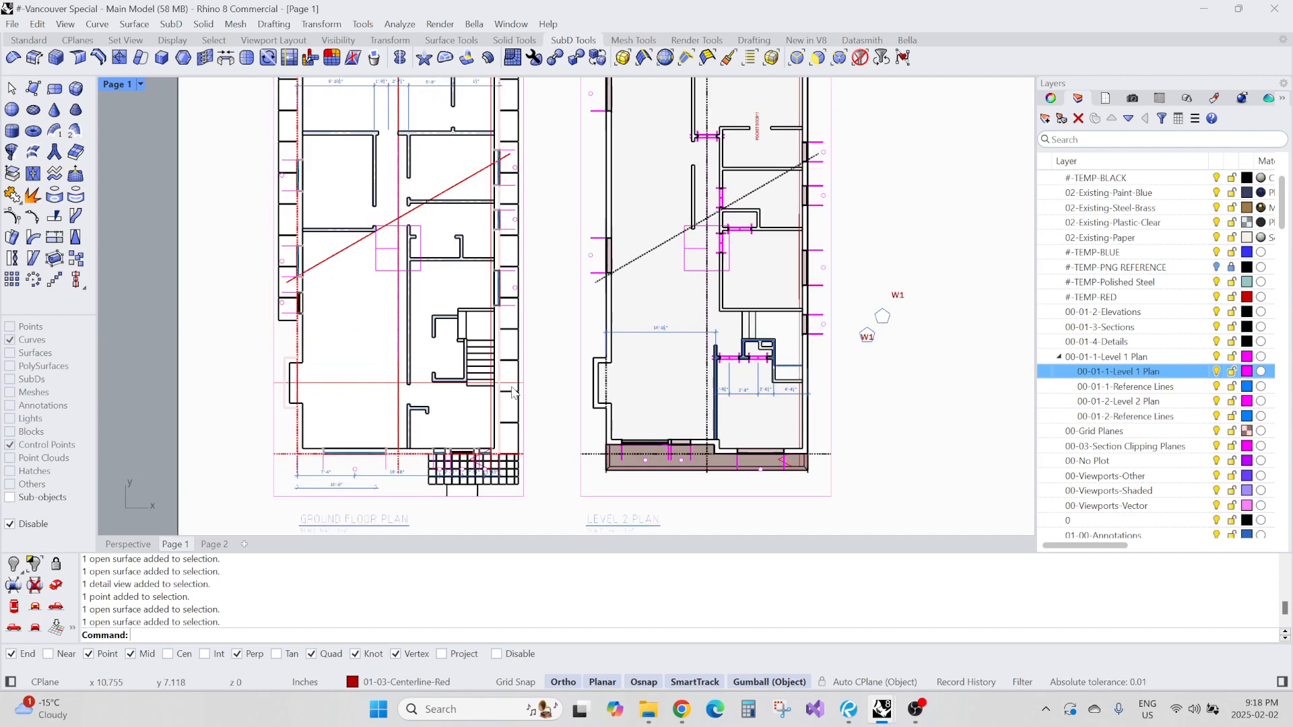
pyautogui.scroll(3, 465, 217)
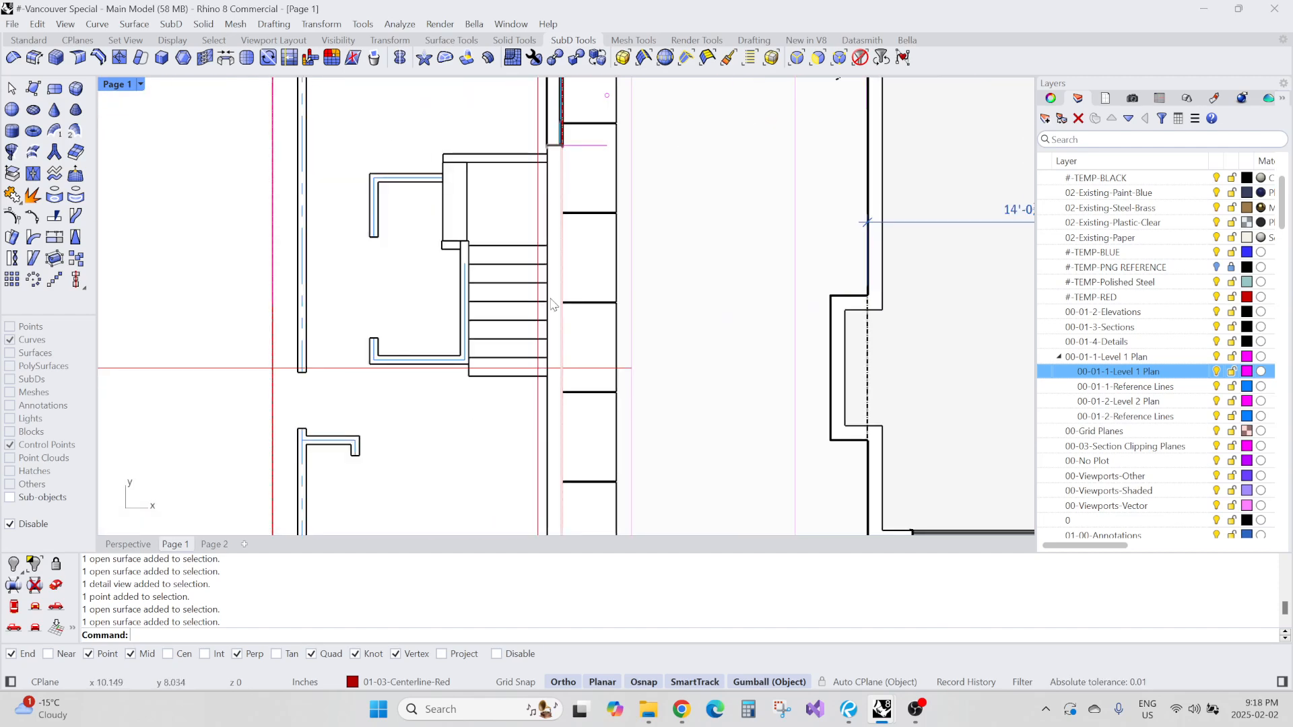
pyautogui.scroll(-2, 507, 258)
pyautogui.scroll(4, 404, 201)
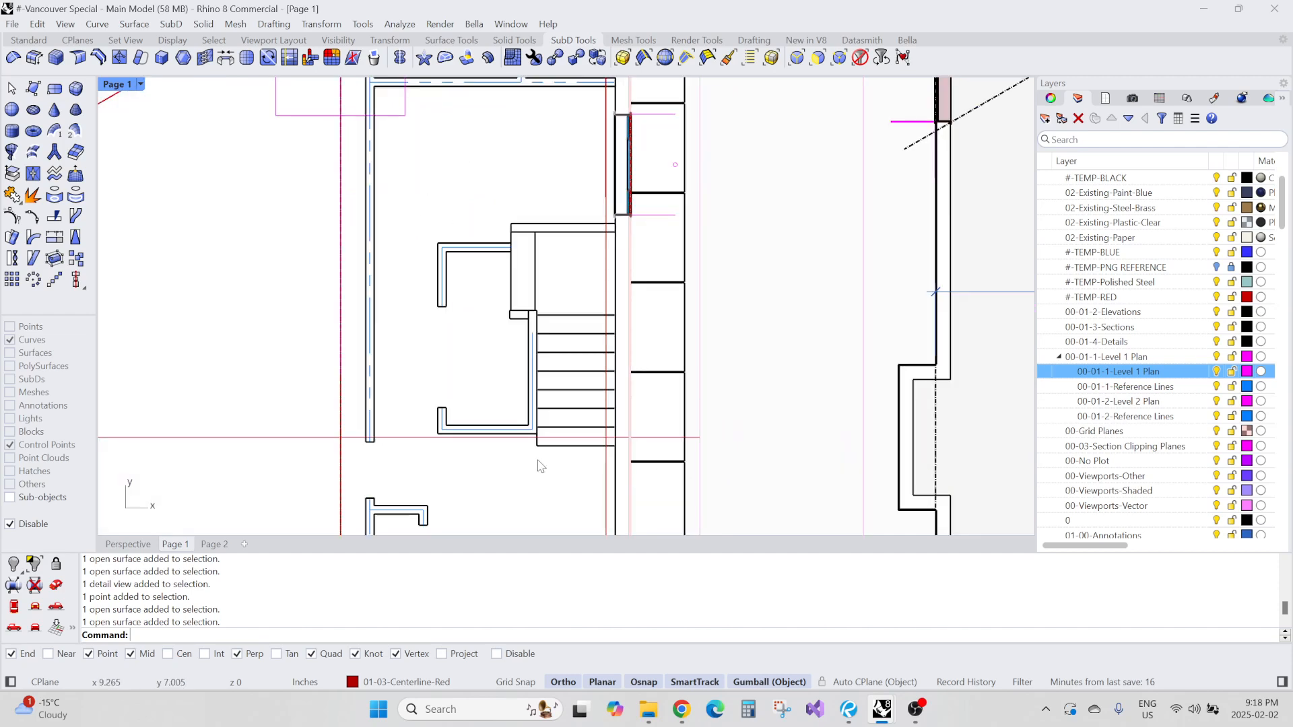
pyautogui.scroll(-2, 670, 278)
pyautogui.scroll(-2, 670, 278)
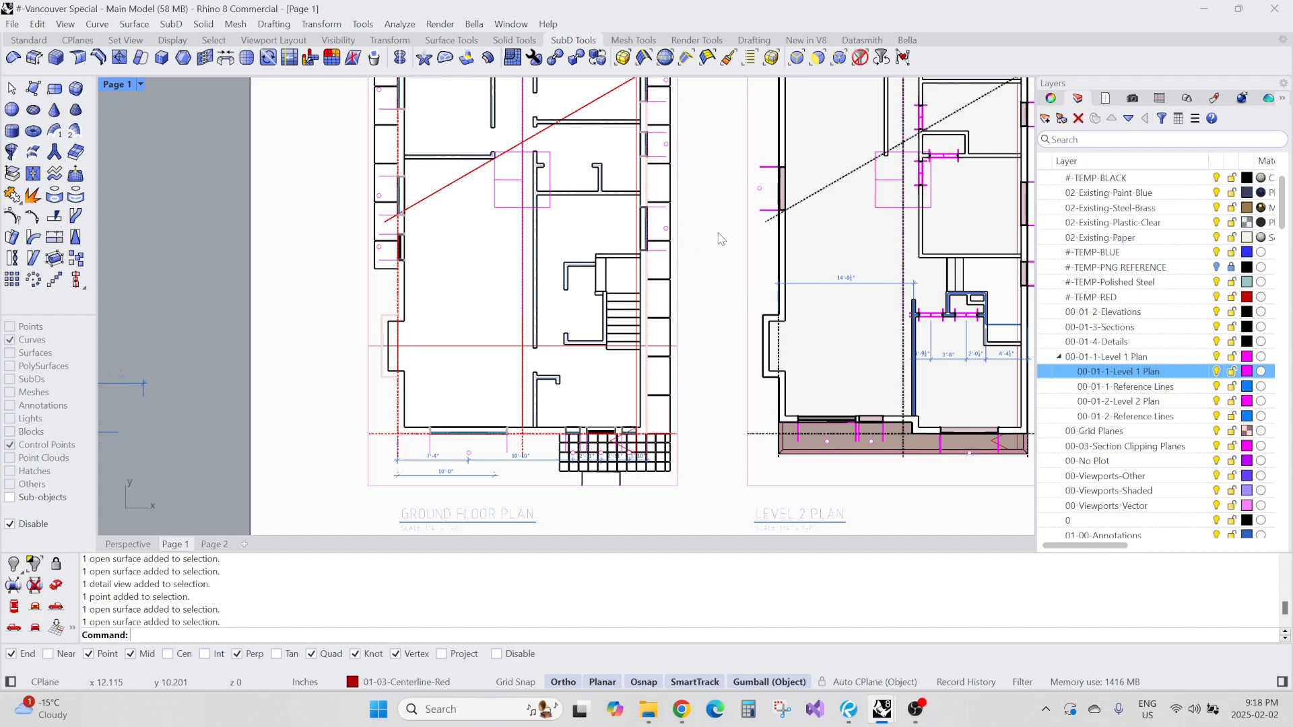
pyautogui.scroll(2, 701, 285)
pyautogui.scroll(-2, 684, 182)
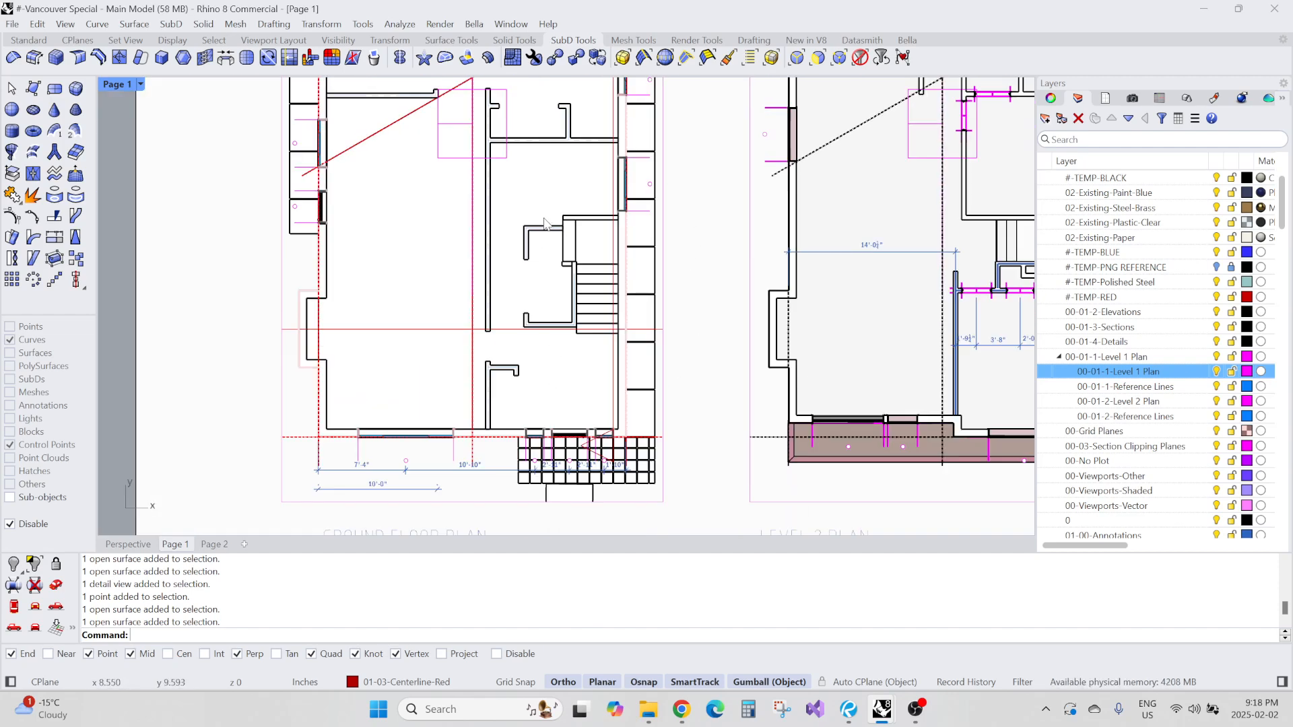
pyautogui.scroll(2, 545, 224)
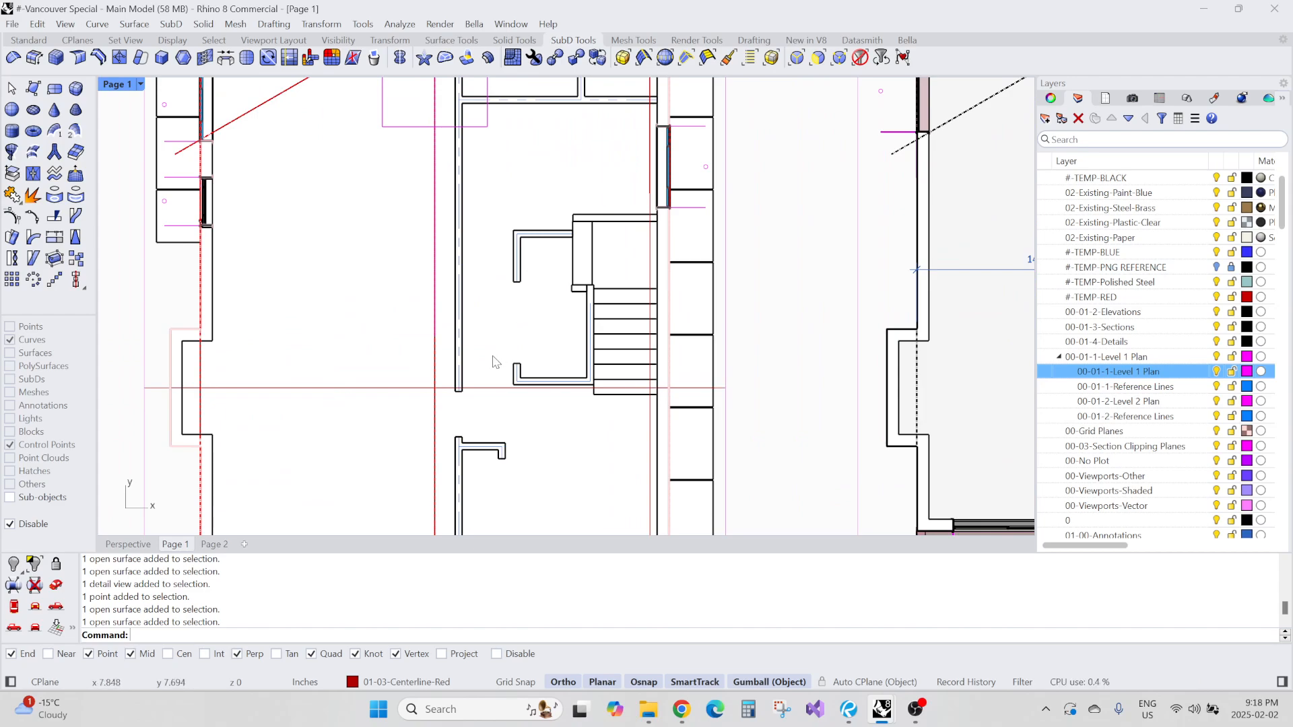
pyautogui.scroll(-6, 492, 356)
pyautogui.scroll(1, 610, 351)
pyautogui.moveTo(609, 351); pyautogui.dragTo(468, 393, button='right')
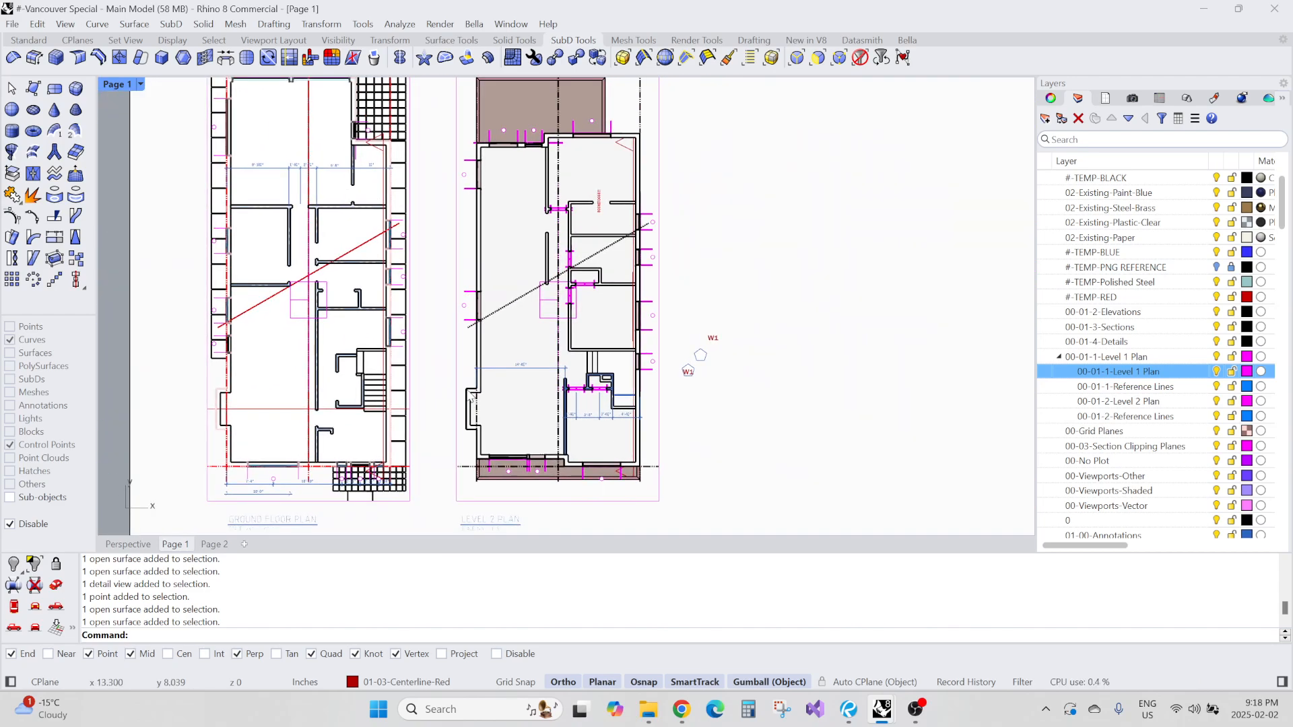
pyautogui.scroll(-1, 470, 397)
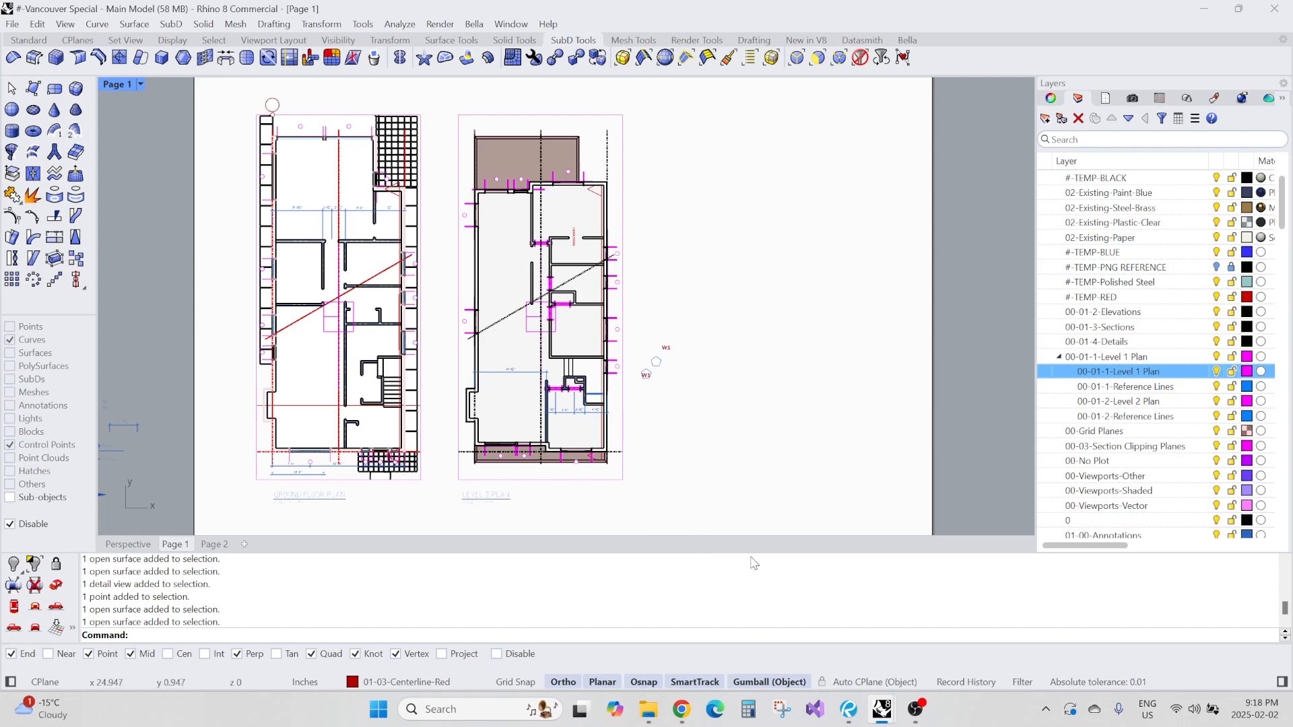
# Switch to the Steelwork Sample - Stairs model and examine the stair flights, landing and railings from several angles.
pyautogui.moveTo(884, 715)
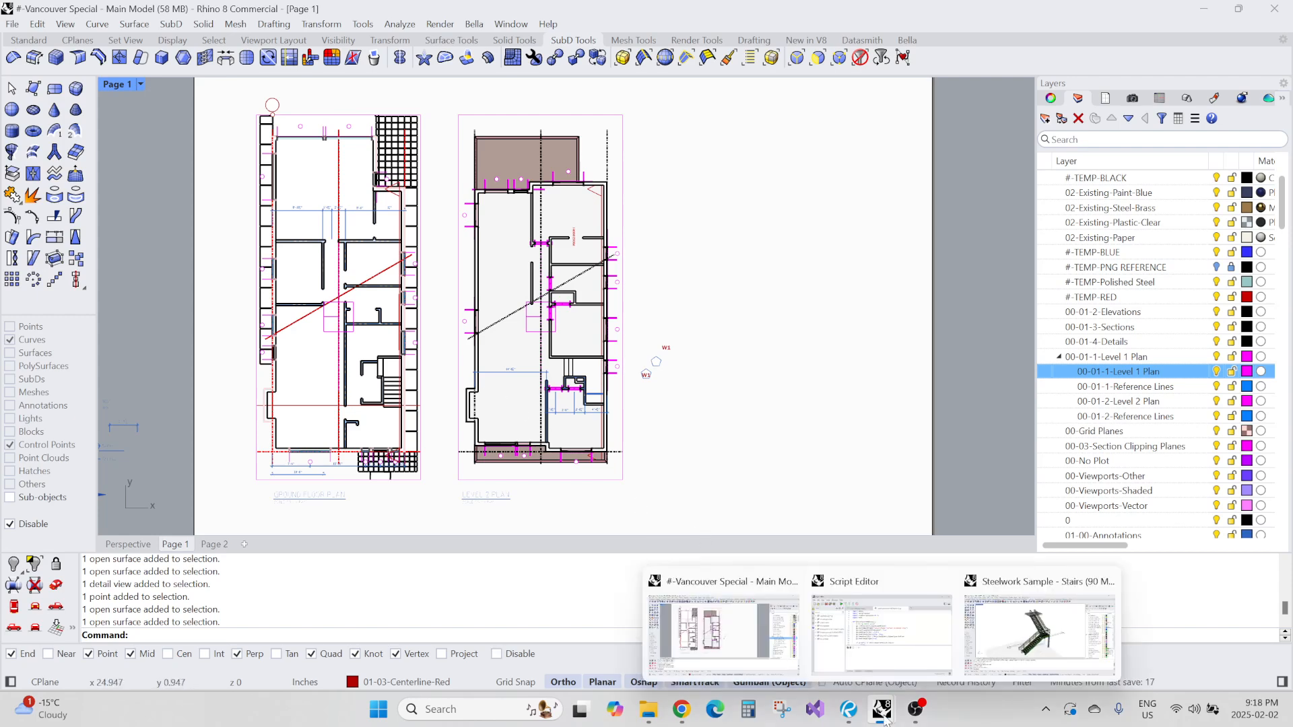
pyautogui.click(1026, 636)
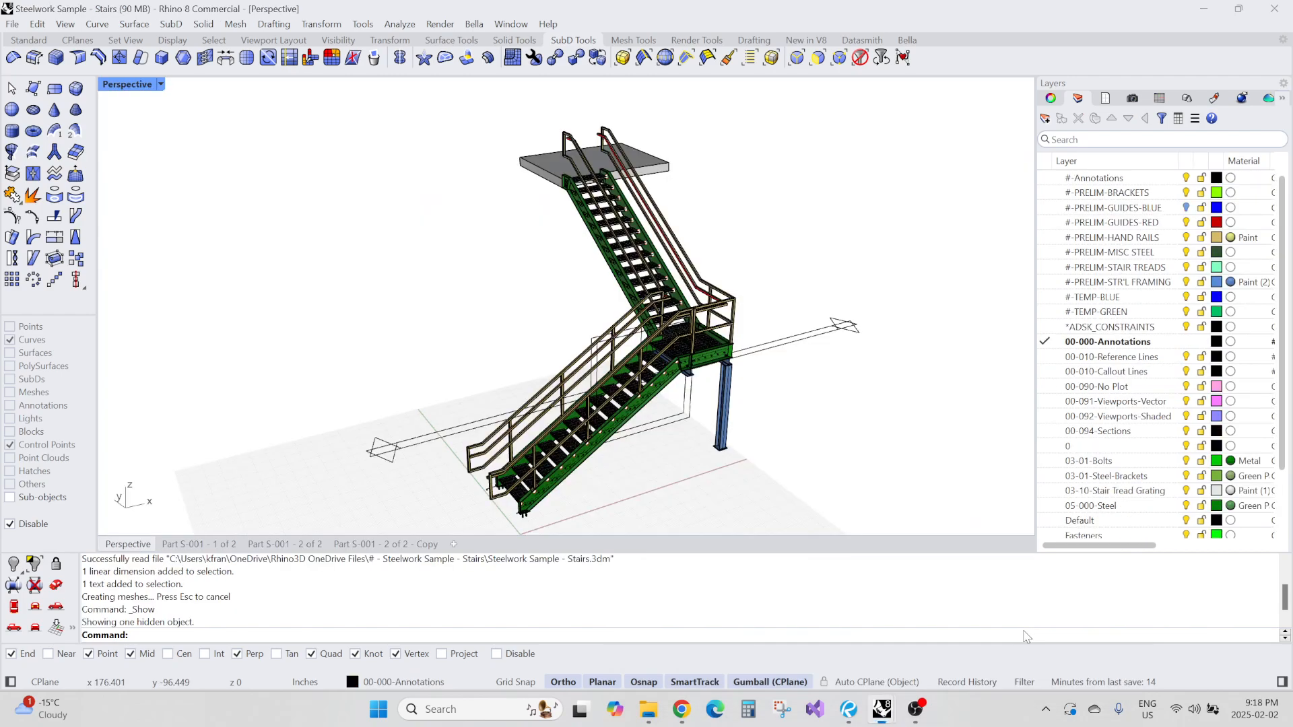
pyautogui.moveTo(756, 359); pyautogui.dragTo(660, 362, button='right')
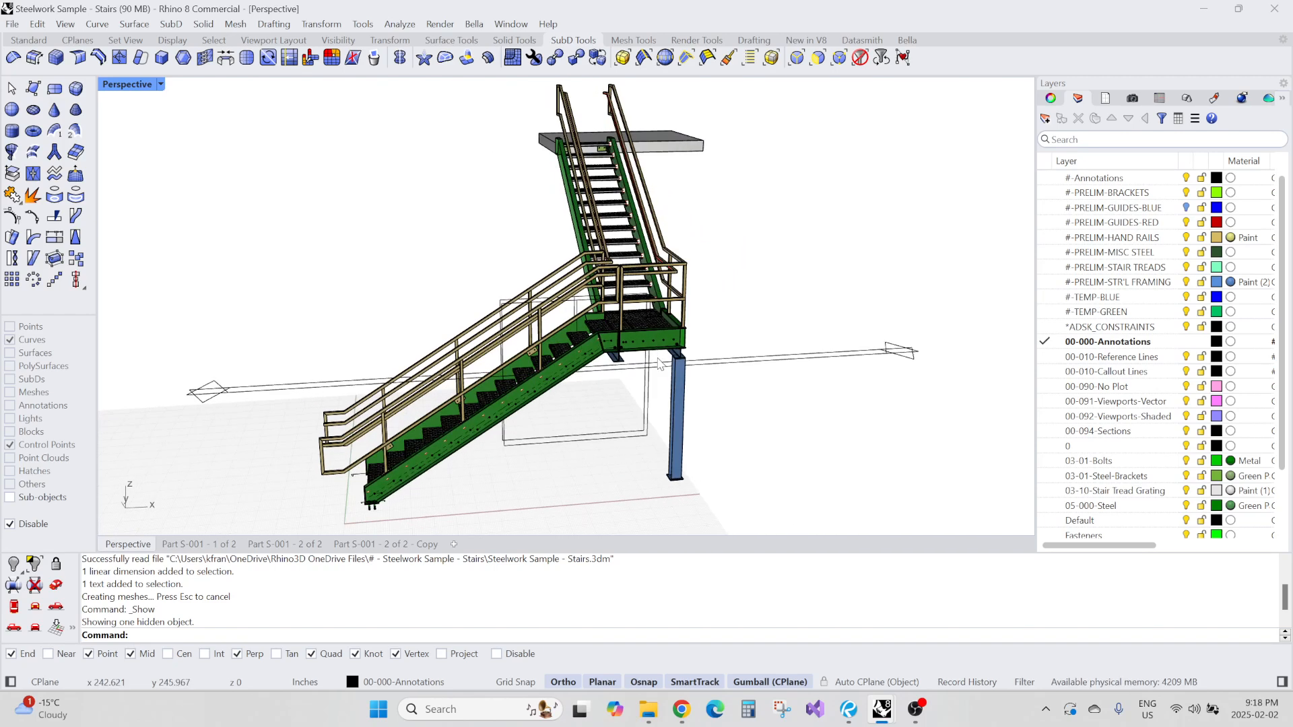
pyautogui.keyDown('shift'); pyautogui.moveTo(546, 358); pyautogui.dragTo(652, 341, button='right'); pyautogui.keyUp('shift')
pyautogui.scroll(-2, 651, 339)
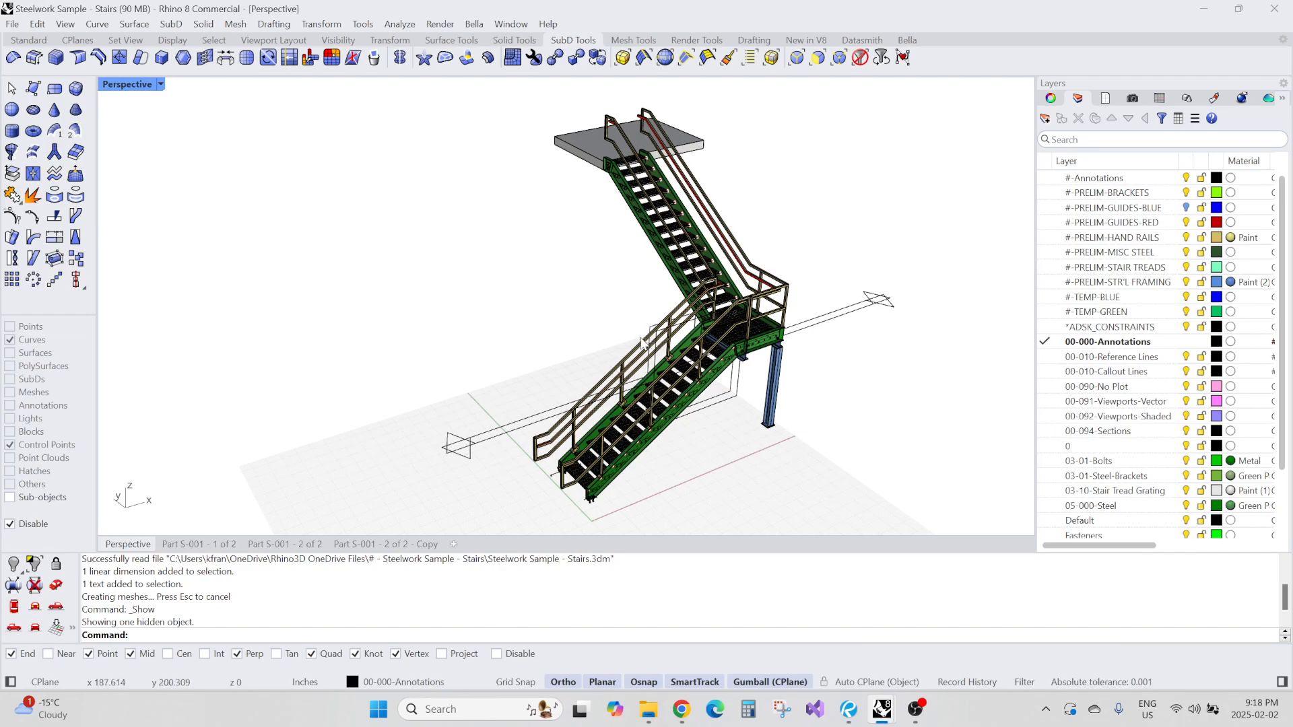
pyautogui.scroll(3, 768, 317)
pyautogui.moveTo(770, 315); pyautogui.dragTo(679, 352, button='right')
pyautogui.scroll(3, 700, 337)
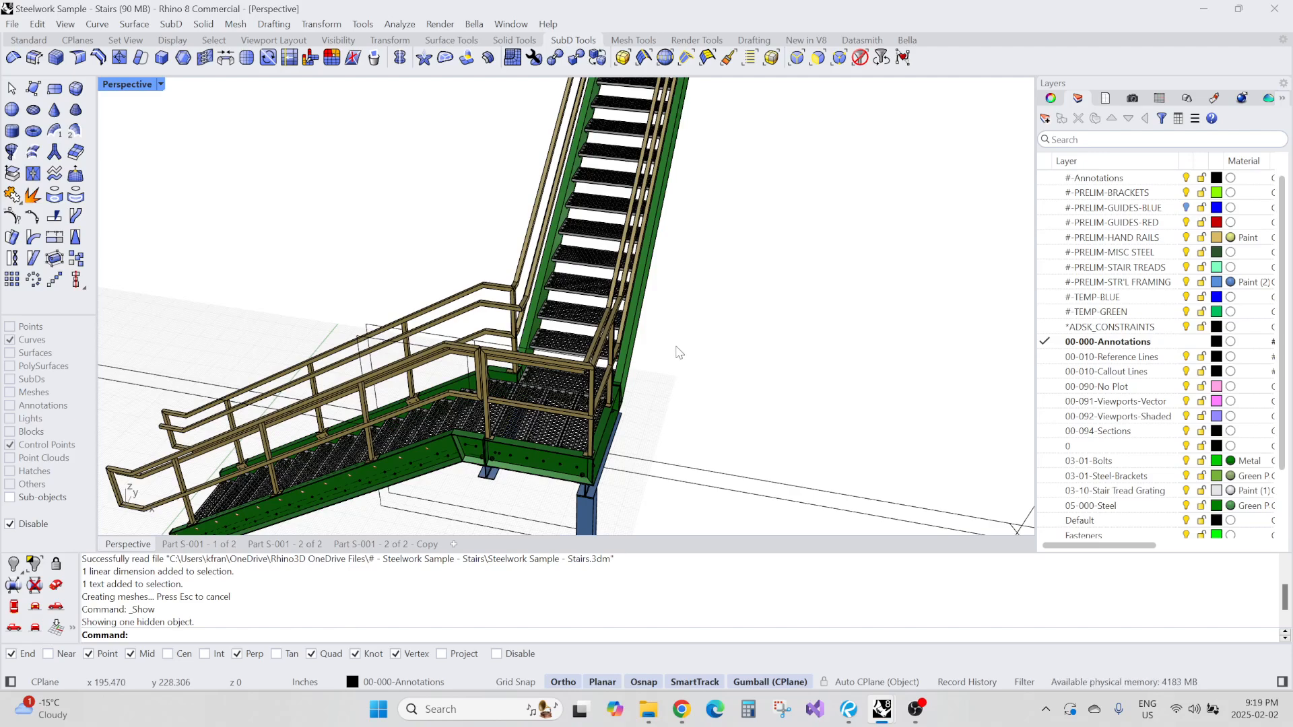
pyautogui.scroll(-6, 679, 352)
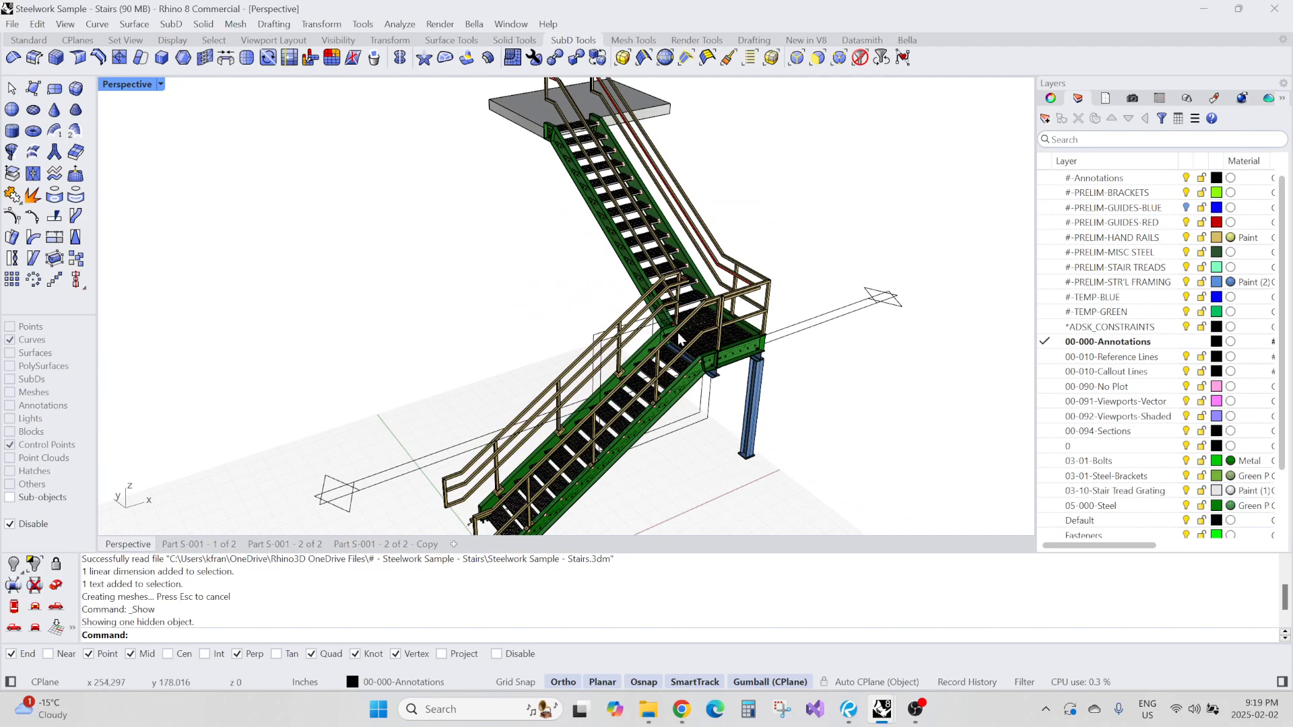
# Review the Part S-001 - 1 of 2 layout, including both stringer views, the bill of materials and the title block.
pyautogui.scroll(-2, 679, 338)
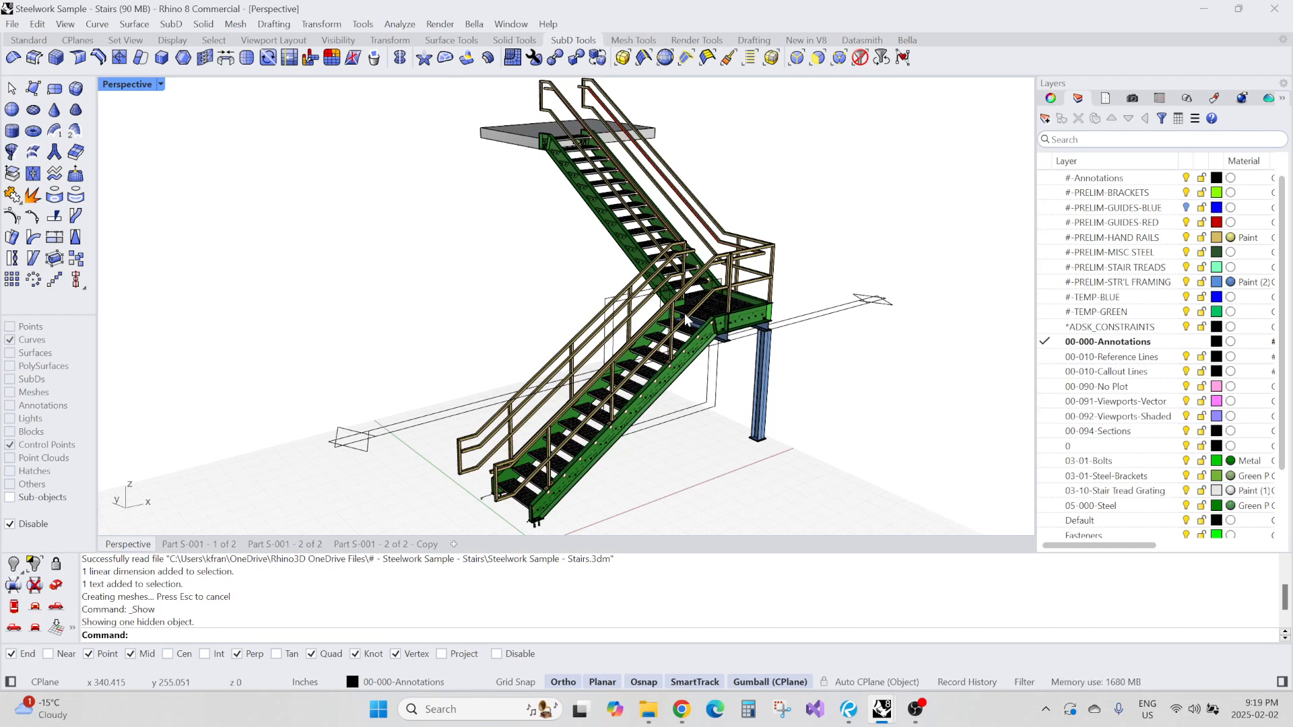
pyautogui.click(190, 544)
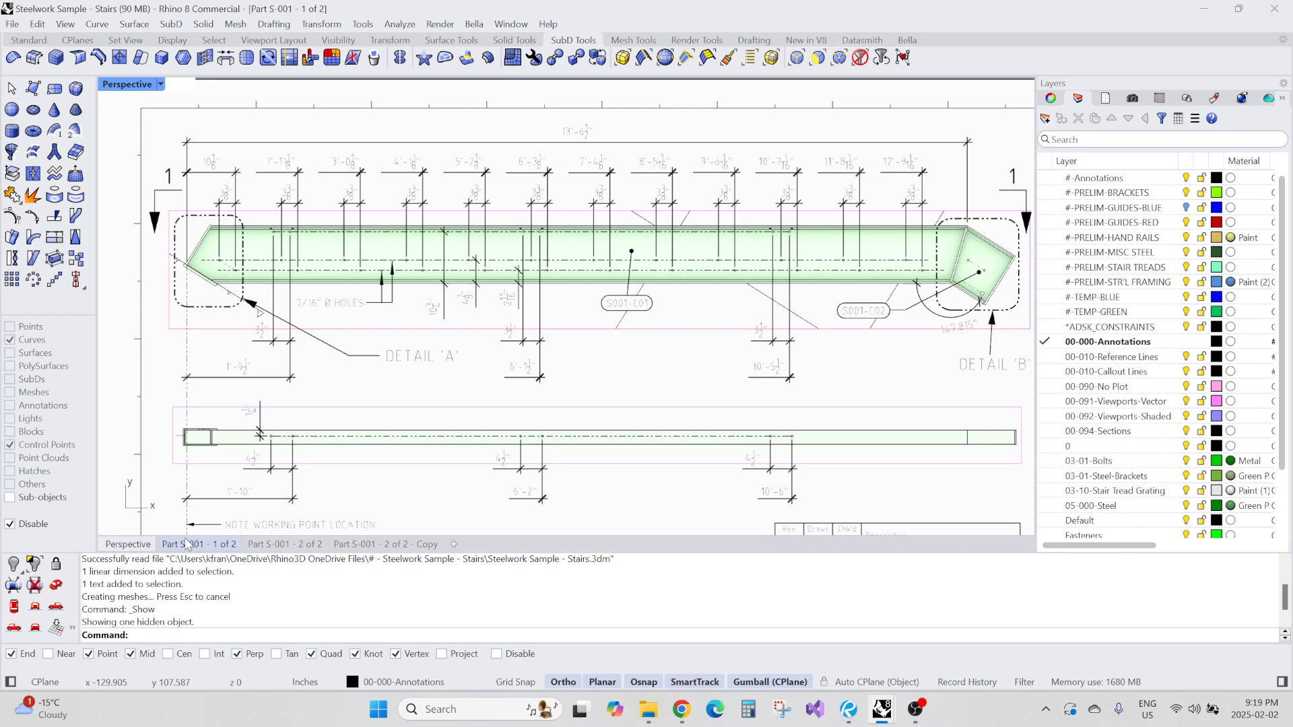
pyautogui.scroll(-4, 471, 264)
pyautogui.moveTo(549, 332); pyautogui.dragTo(559, 305, button='right')
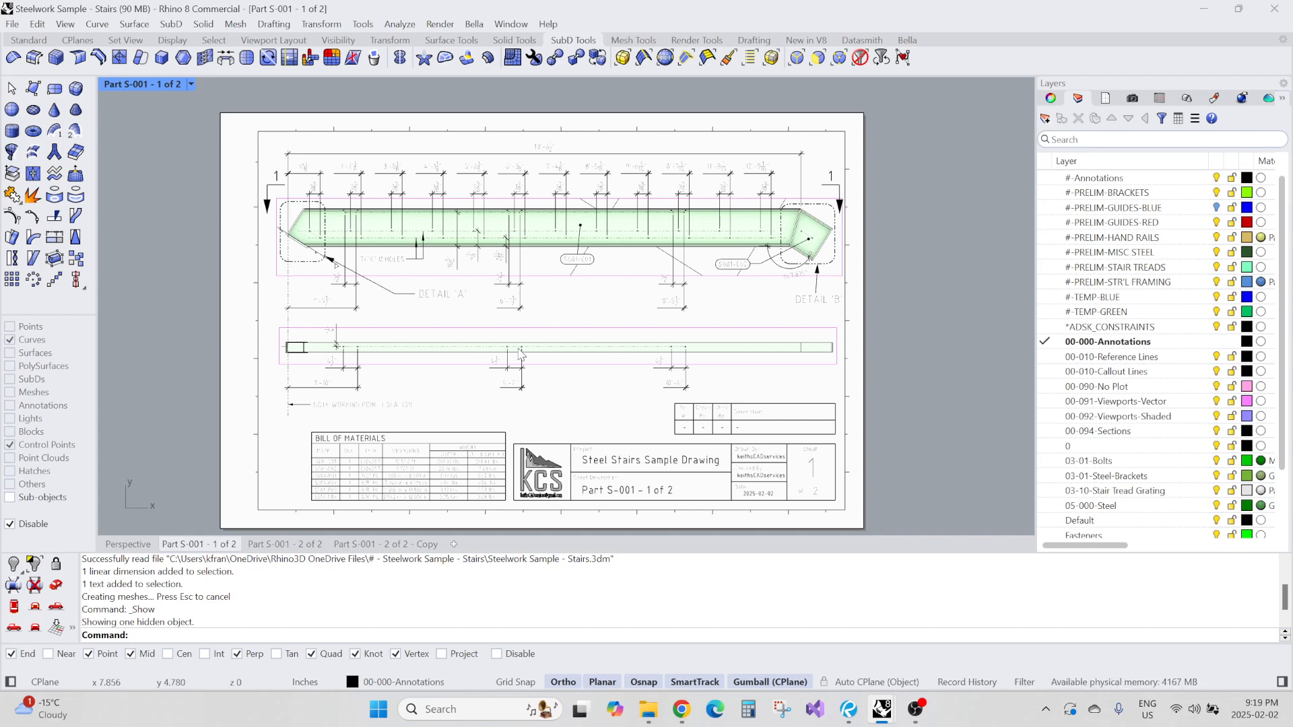
pyautogui.scroll(10, 347, 488)
pyautogui.scroll(-8, 407, 419)
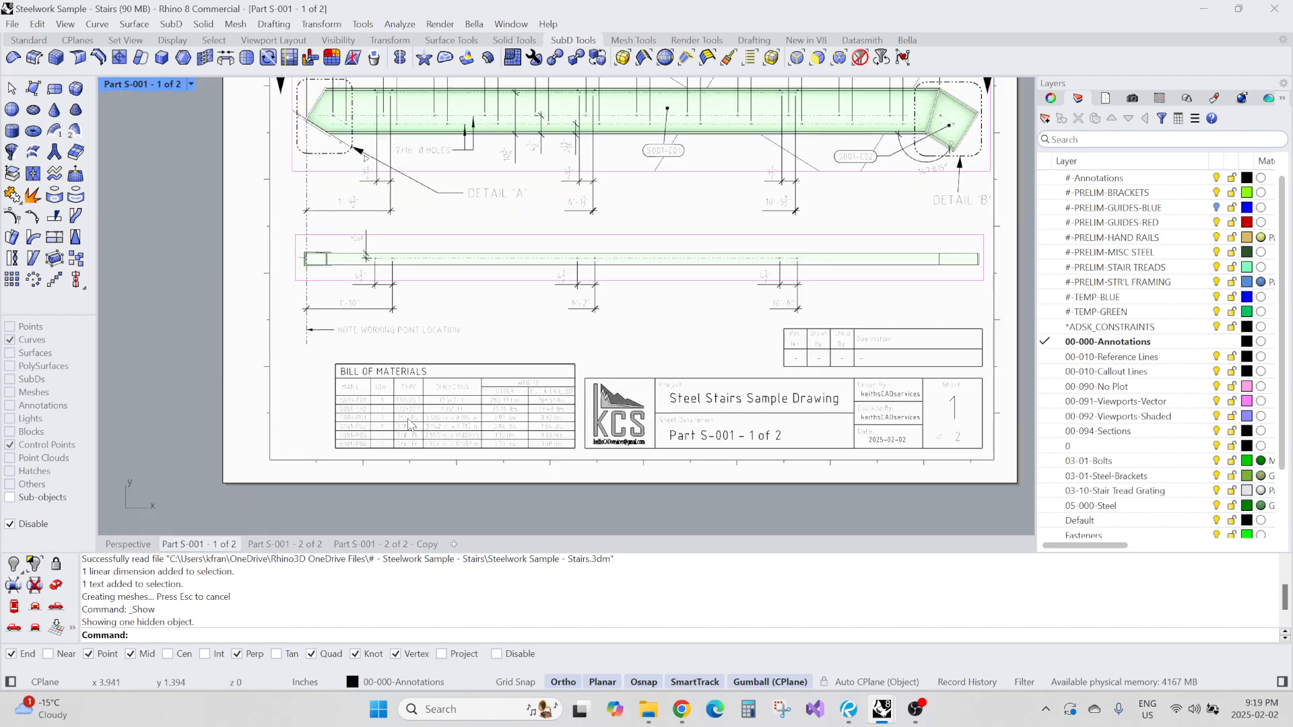
pyautogui.moveTo(500, 353); pyautogui.dragTo(486, 375, button='right')
pyautogui.moveTo(525, 335)
pyautogui.mouseDown(button='right')
pyautogui.moveTo(504, 371)
pyautogui.moveTo(544, 372)
pyautogui.mouseUp(button='right')
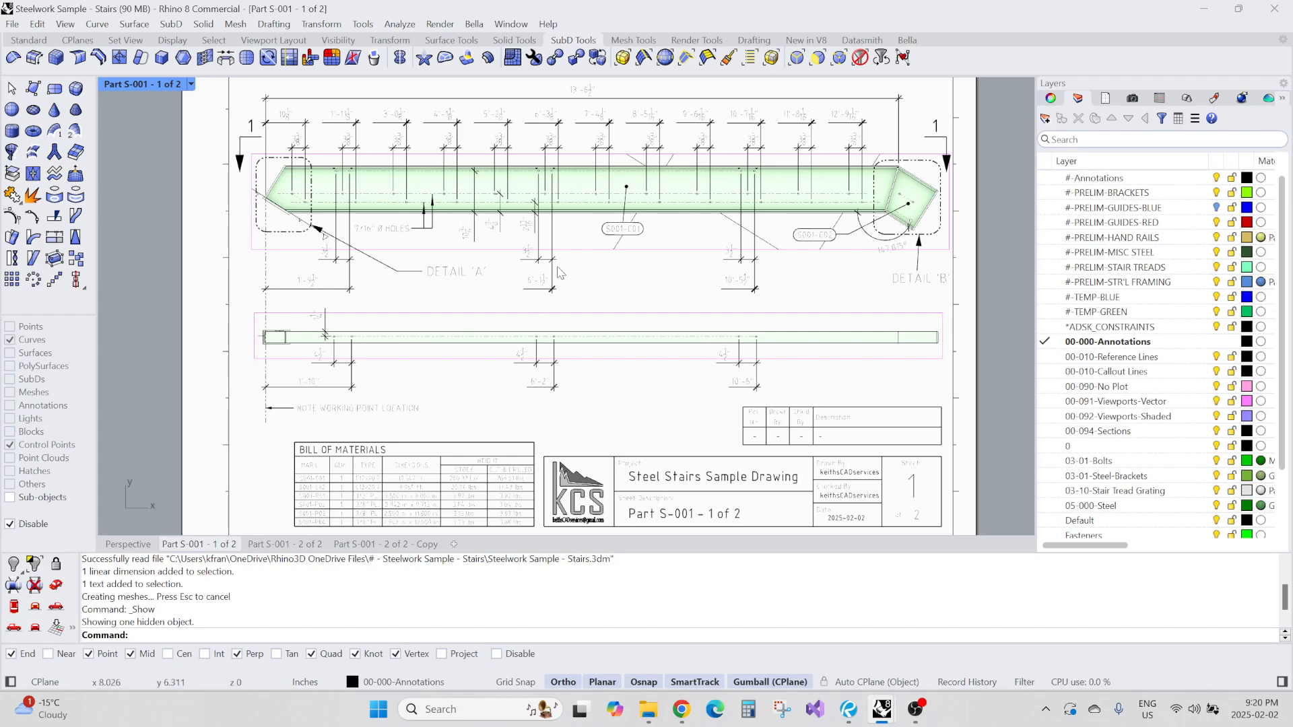
# Inspect the hole-spacing dimensions and hole centrelines at the Detail 'A' end of the stringer.
pyautogui.scroll(4, 417, 272)
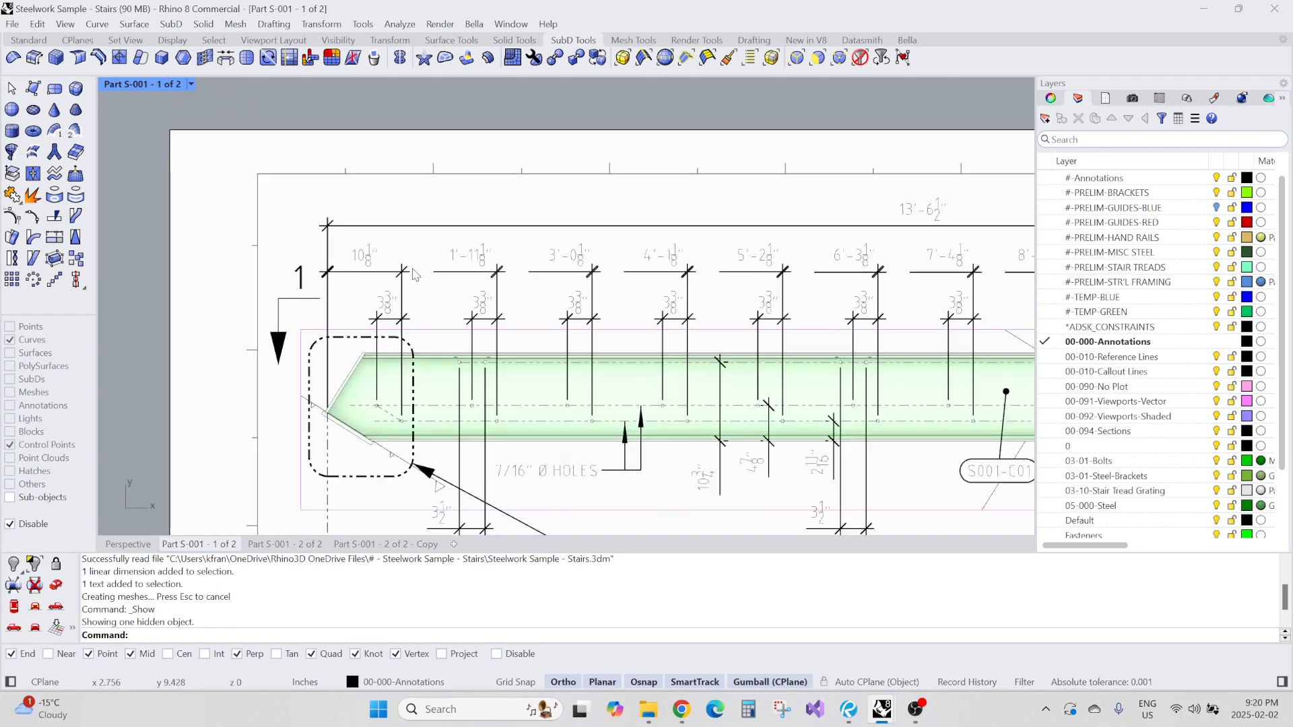
pyautogui.click(471, 255)
pyautogui.click(498, 283)
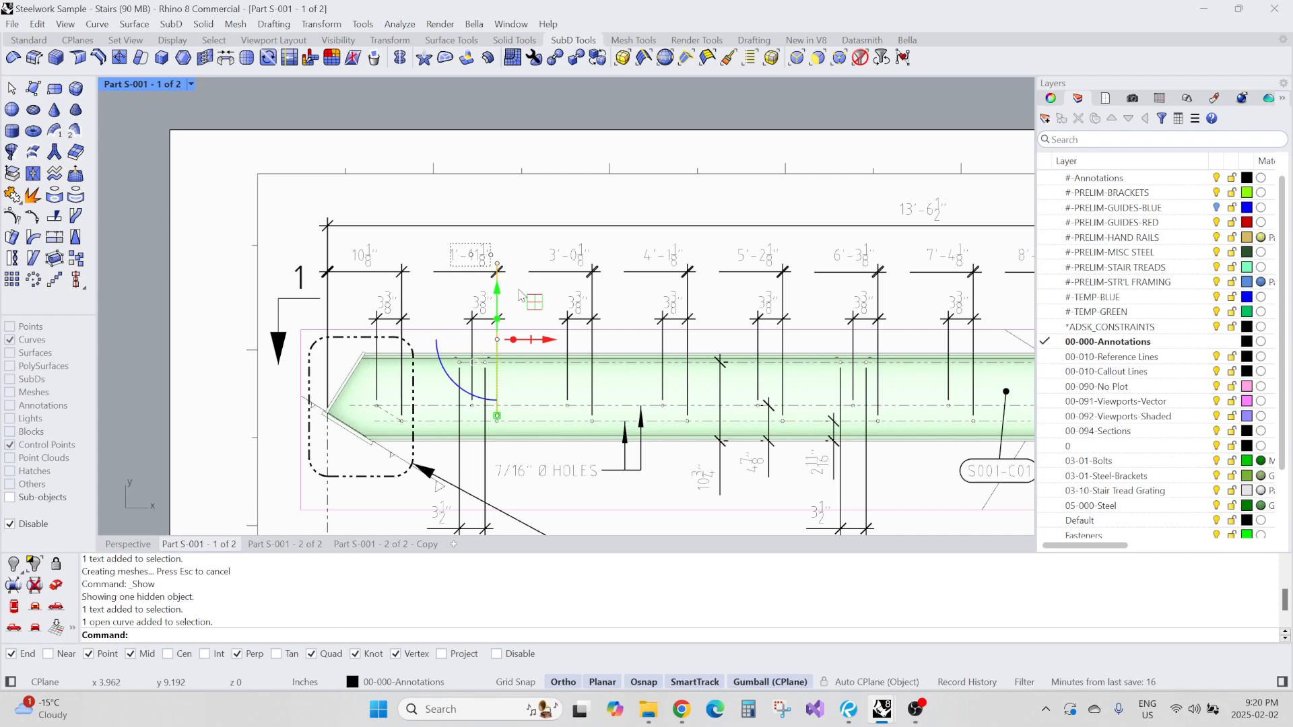
pyautogui.click(518, 288)
pyautogui.scroll(-6, 519, 289)
pyautogui.scroll(6, 553, 324)
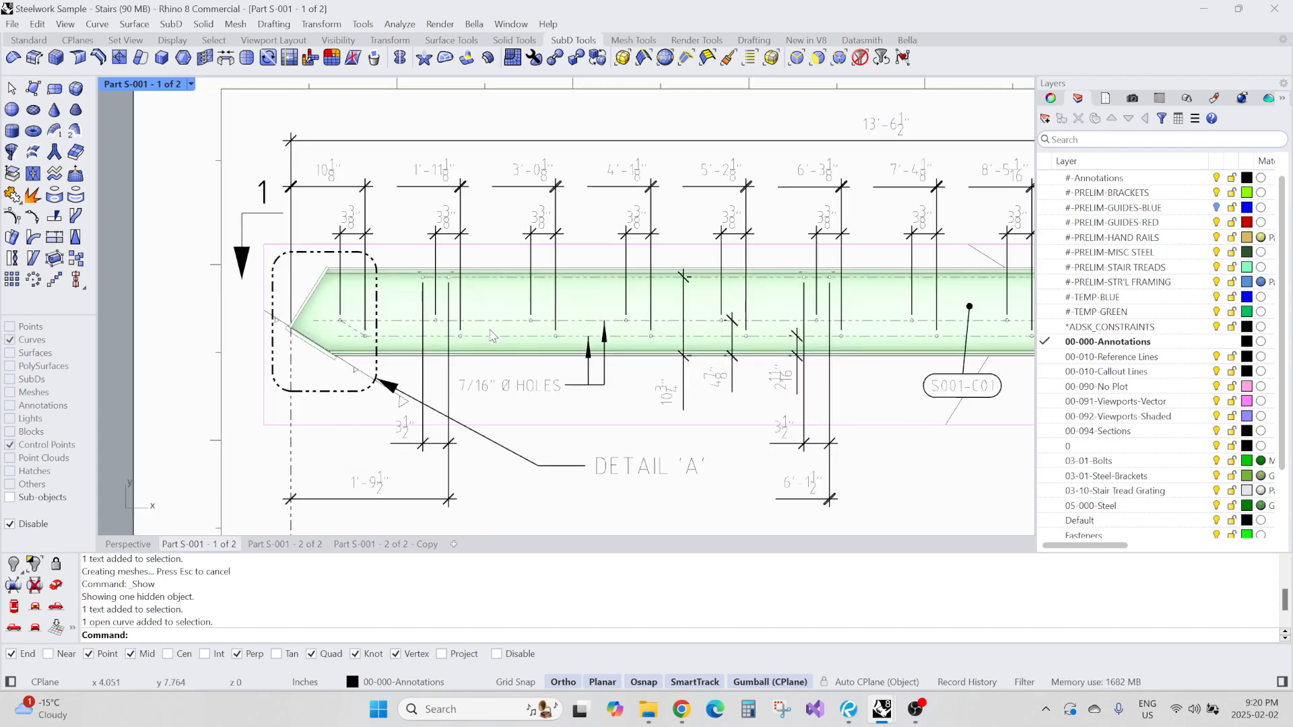
pyautogui.scroll(2, 460, 327)
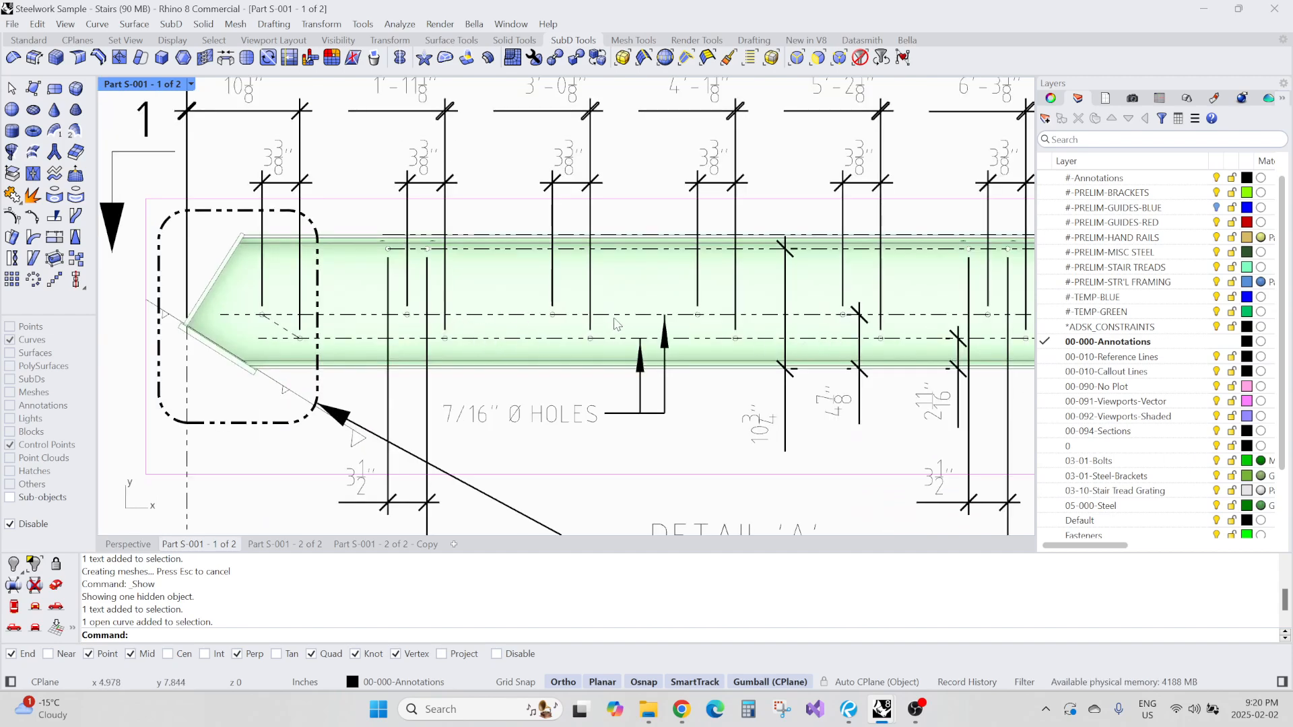
# Return to the Perspective view and examine the lower flight's stringer and treads from the side and from below.
pyautogui.click(143, 549)
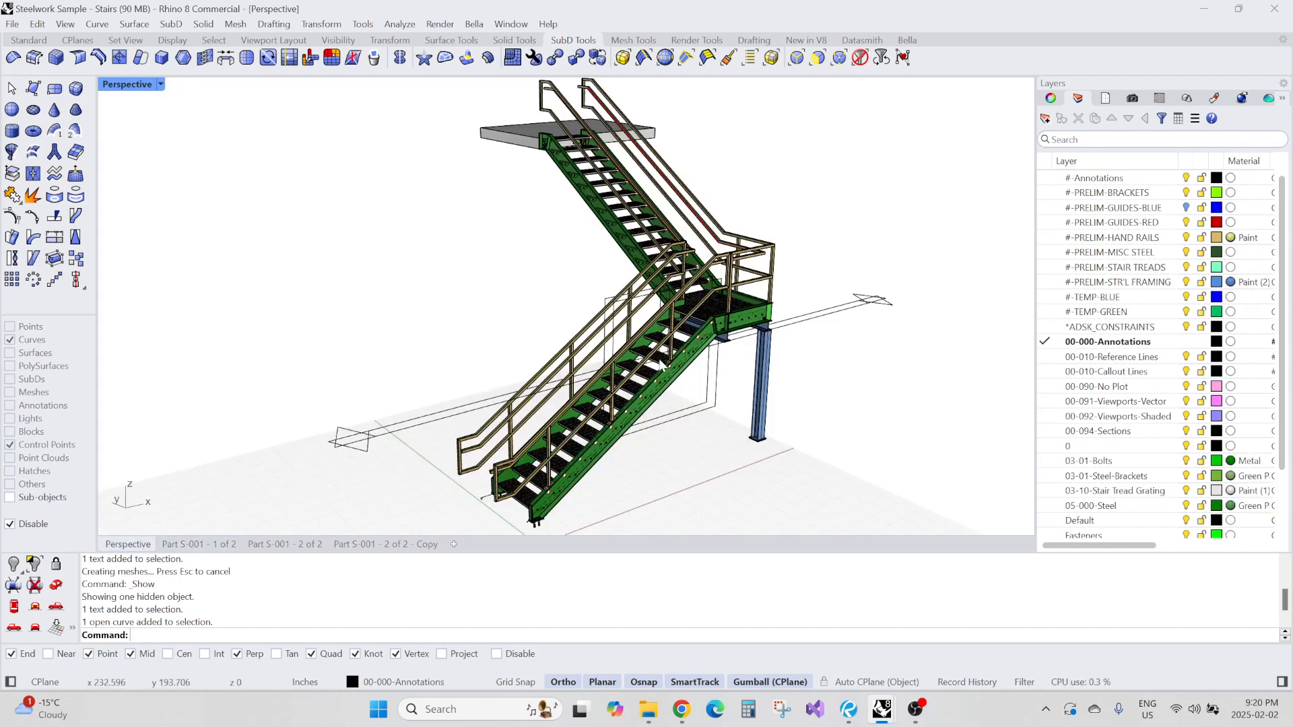
pyautogui.scroll(6, 649, 383)
pyautogui.scroll(-10, 600, 275)
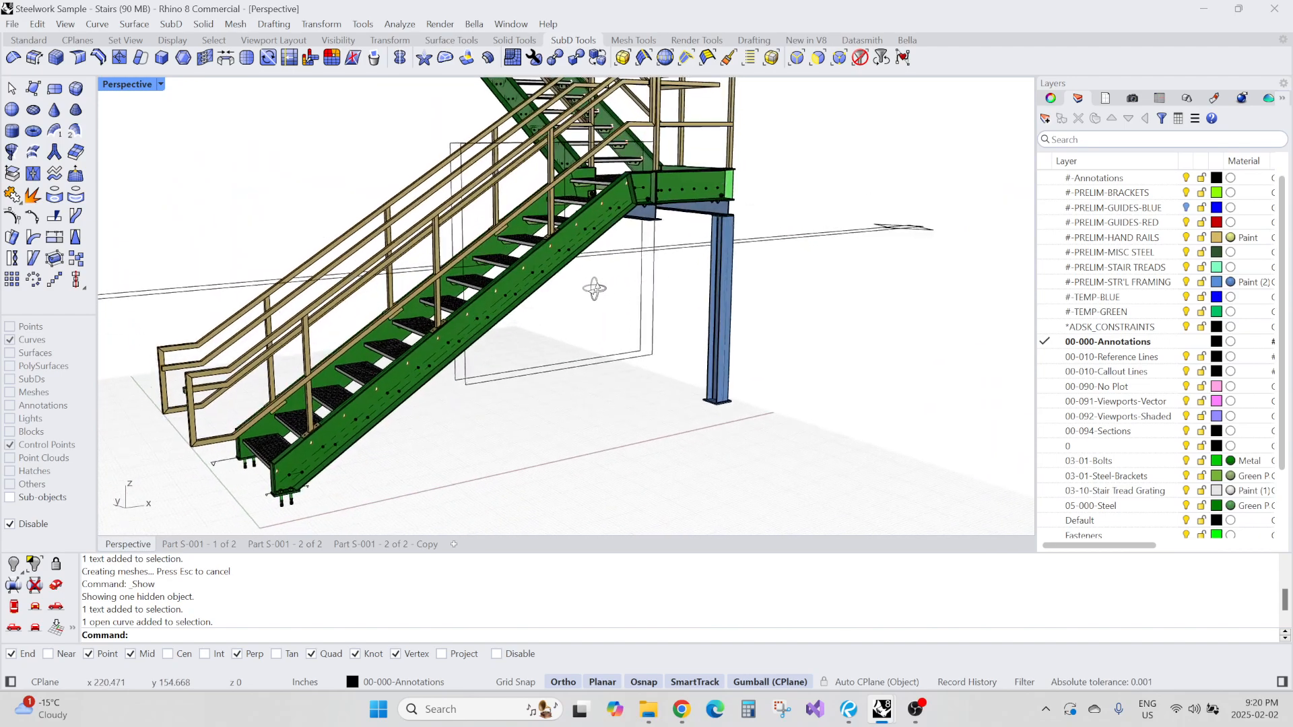
pyautogui.scroll(5, 586, 256)
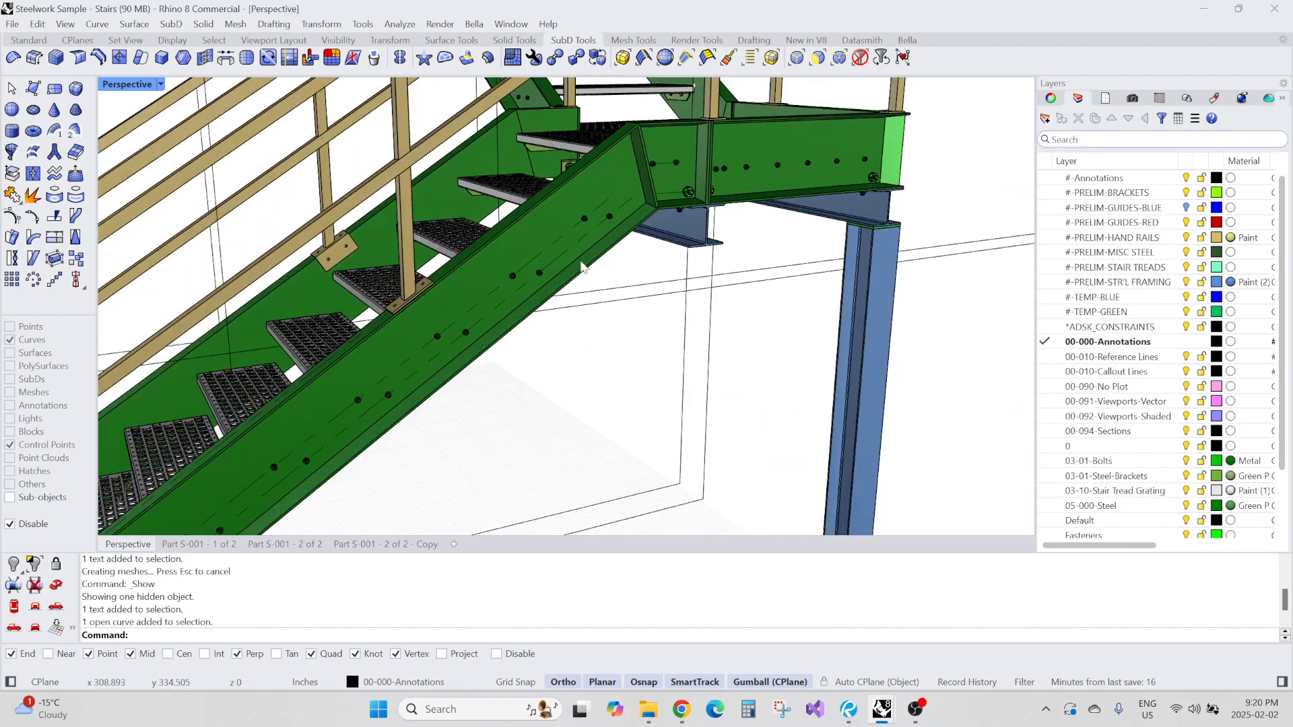
pyautogui.moveTo(582, 262); pyautogui.dragTo(539, 240, button='right')
pyautogui.scroll(3, 563, 236)
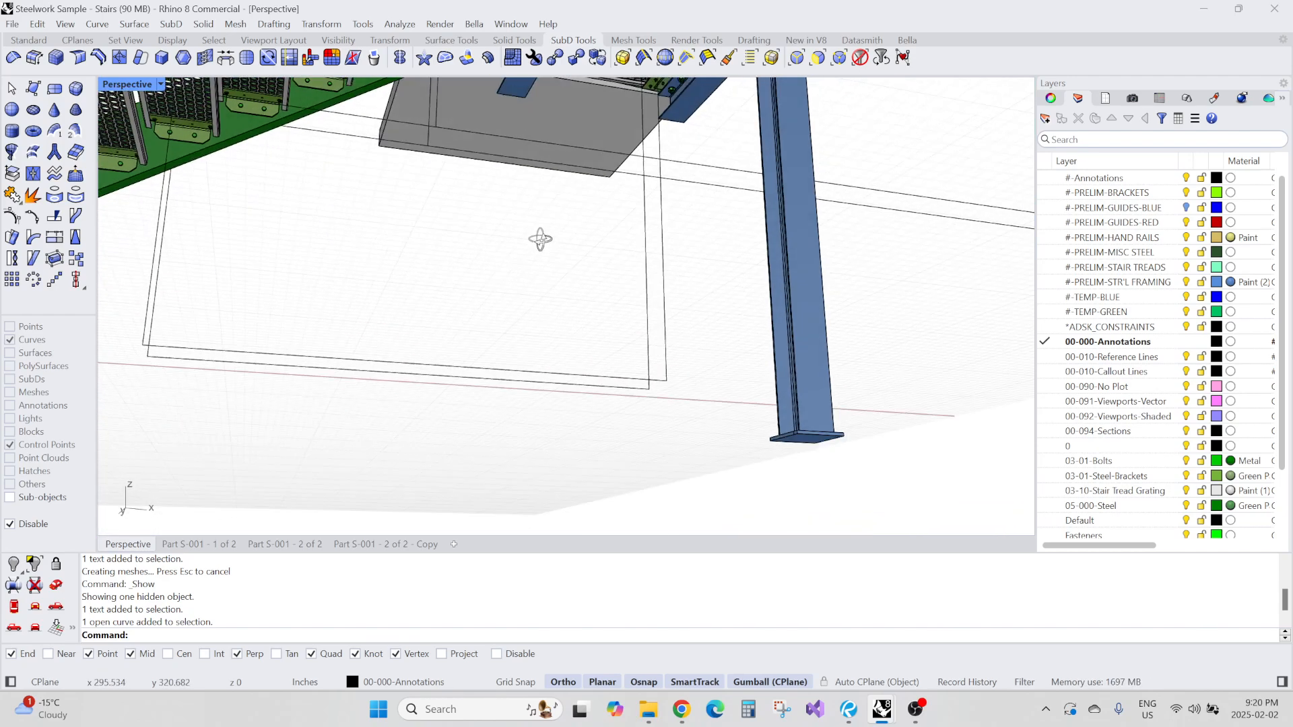
pyautogui.scroll(-5, 538, 256)
pyautogui.scroll(6, 450, 196)
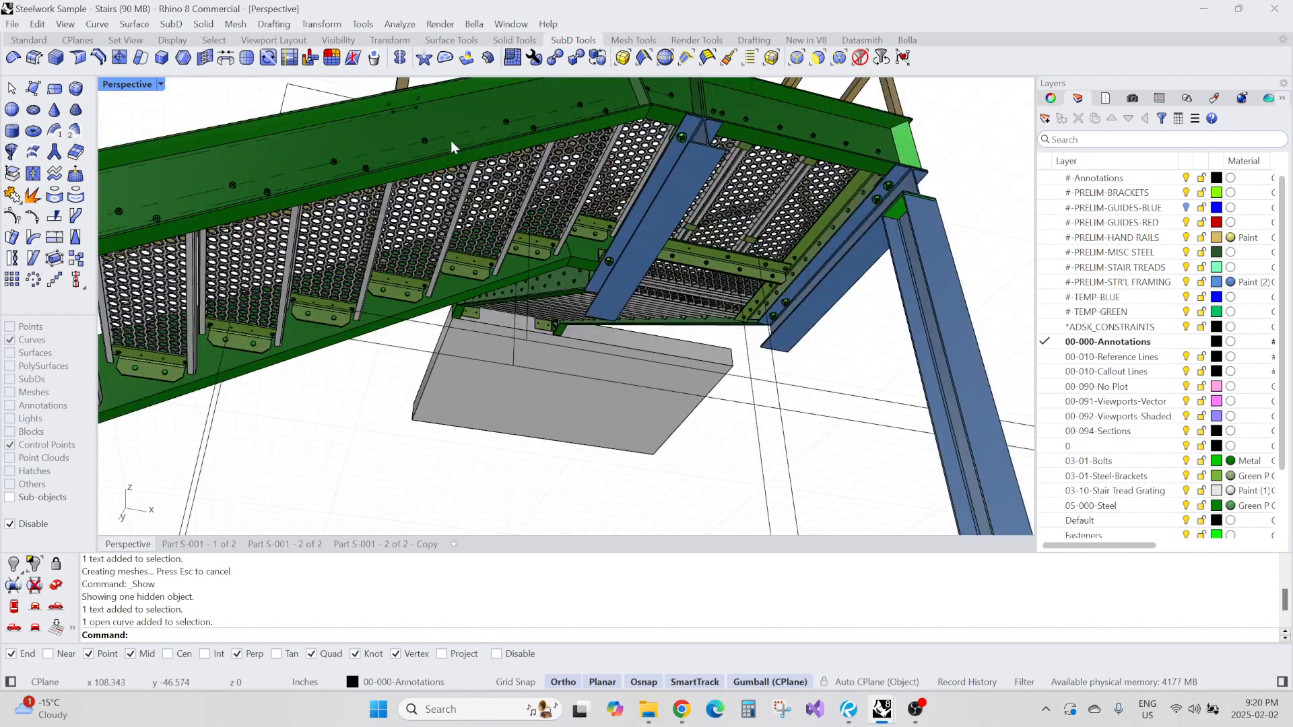
# Examine the bolt rows and railing bolt holes along the lower flight's outer stringer up to the landing.
pyautogui.click(462, 177)
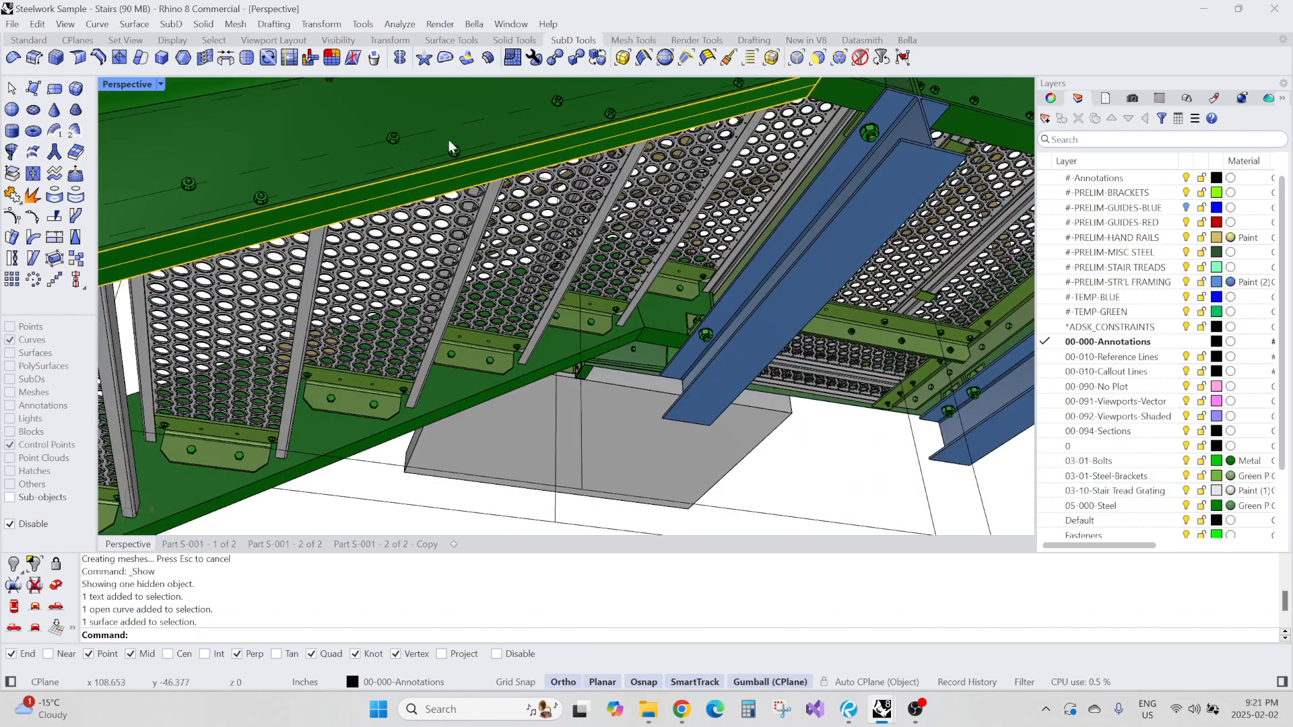
pyautogui.press('Escape')
pyautogui.moveTo(455, 151); pyautogui.dragTo(453, 190, button='right')
pyautogui.scroll(-5, 536, 211)
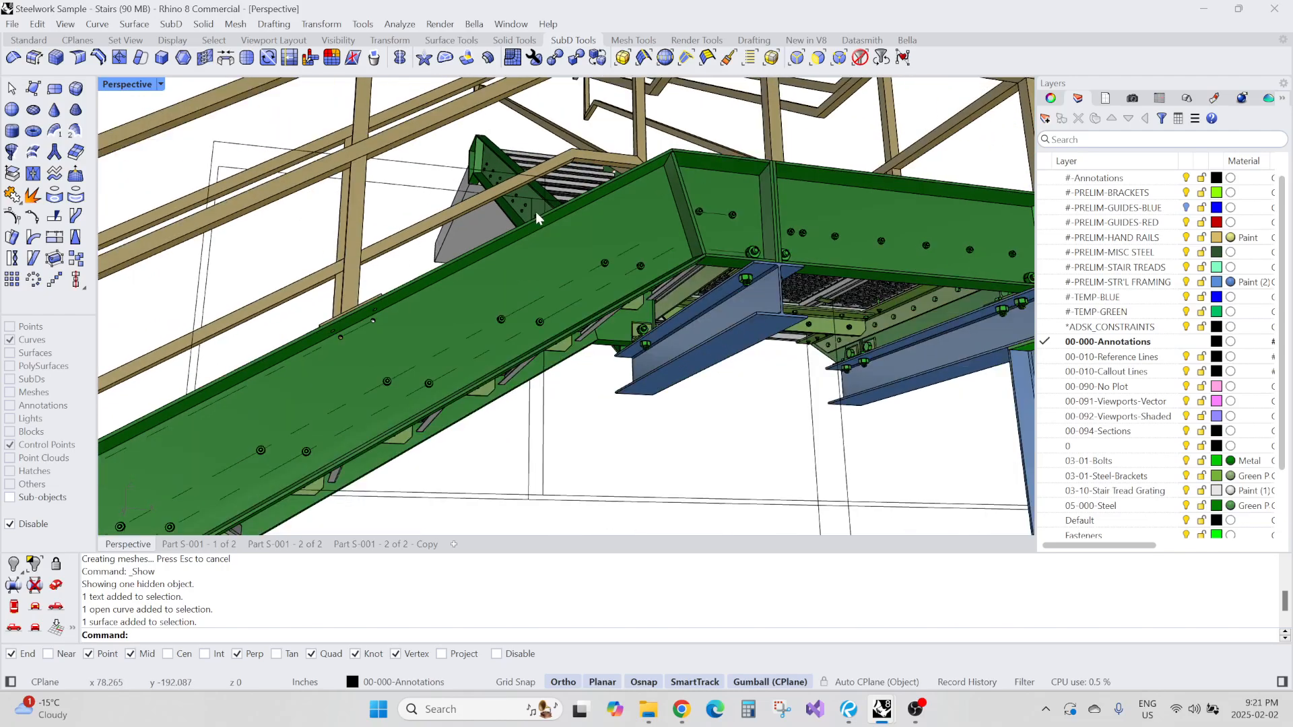
pyautogui.moveTo(536, 211); pyautogui.dragTo(568, 265, button='right')
pyautogui.scroll(6, 372, 292)
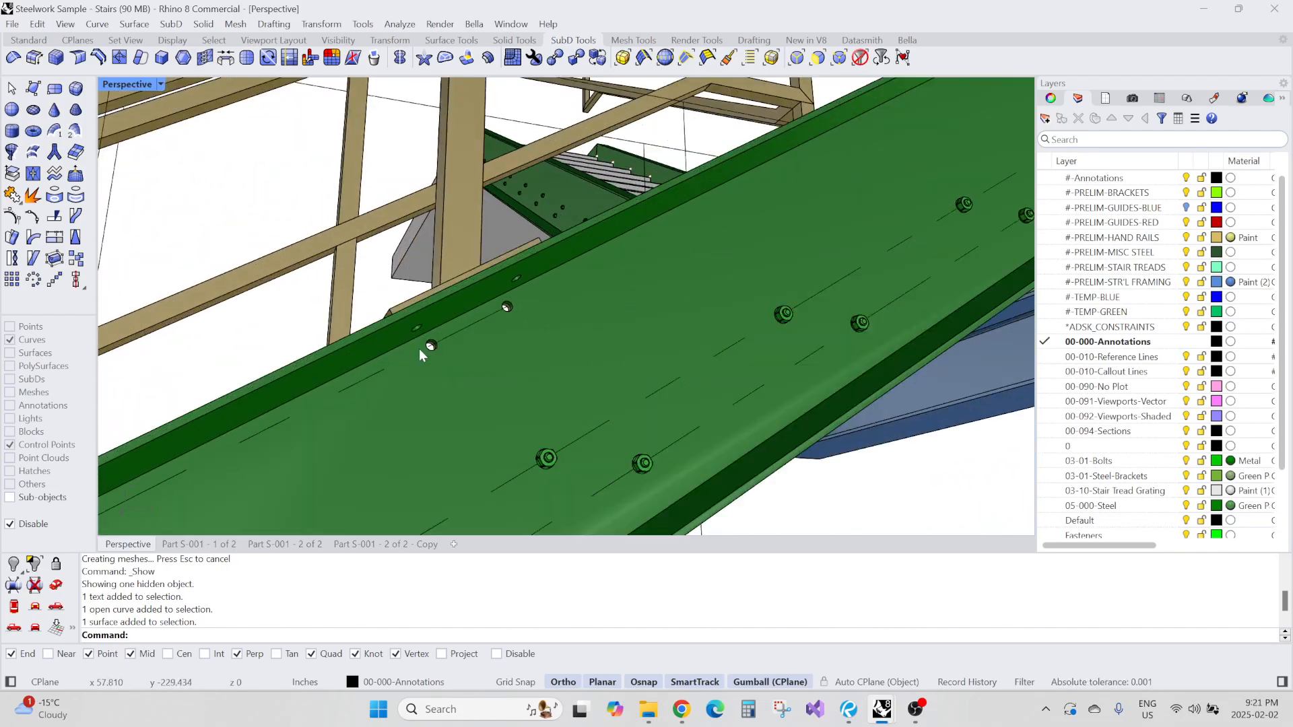
pyautogui.moveTo(418, 348); pyautogui.dragTo(619, 292, button='right')
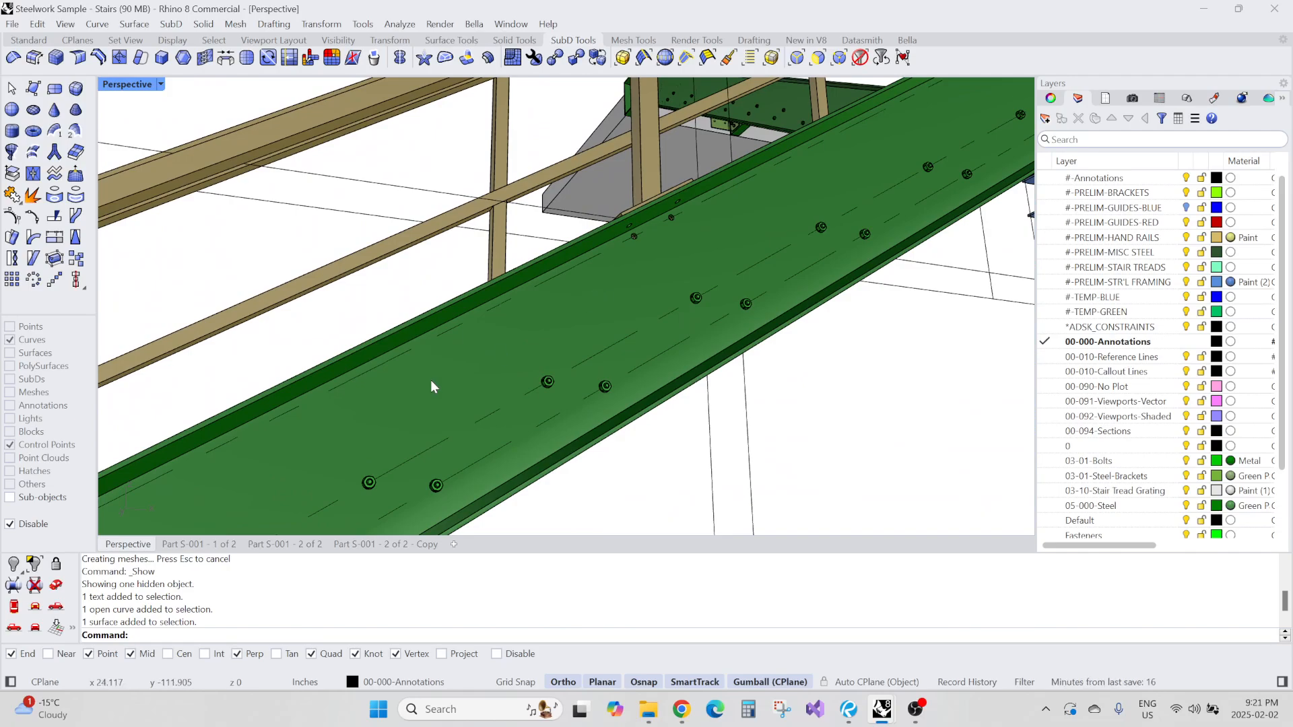
pyautogui.scroll(-5, 251, 478)
pyautogui.moveTo(646, 374); pyautogui.dragTo(494, 377, button='right')
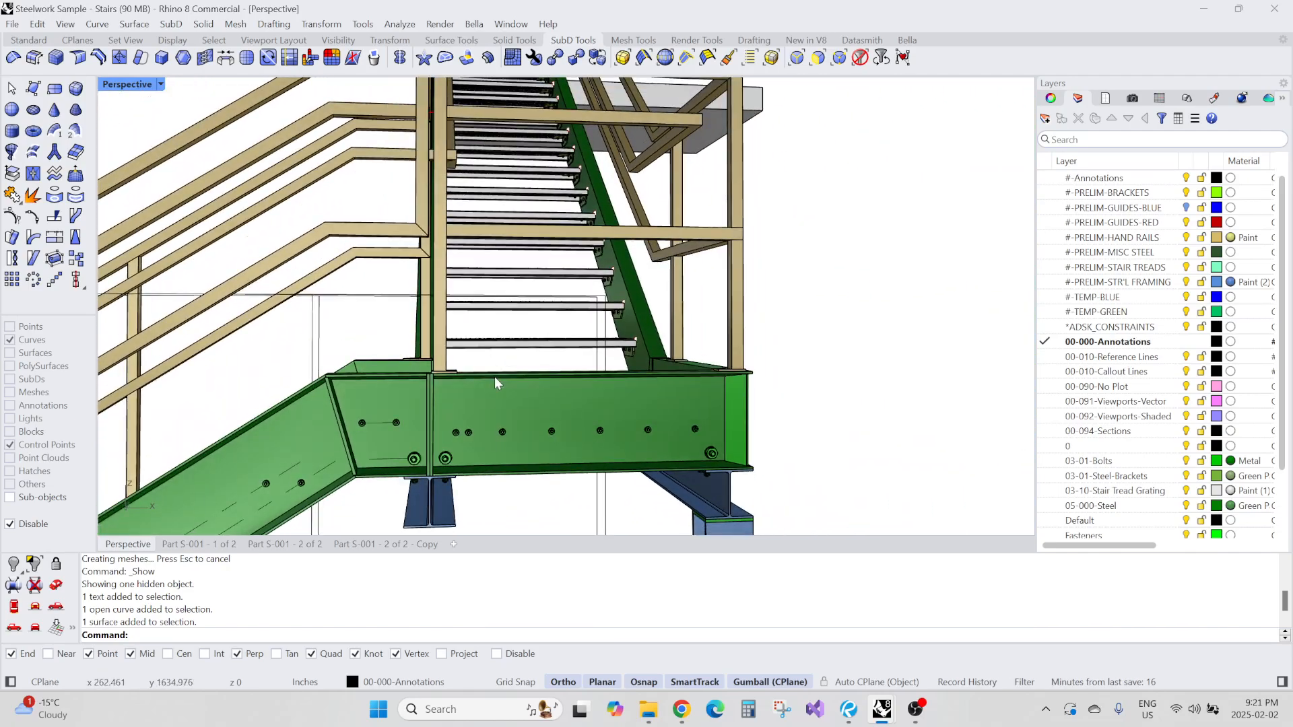
# On the Part S-001 - 1 of 2 layout, draw two horizontal lines along the stringer's lower and upper tread-hole centrelines.
pyautogui.click(282, 544)
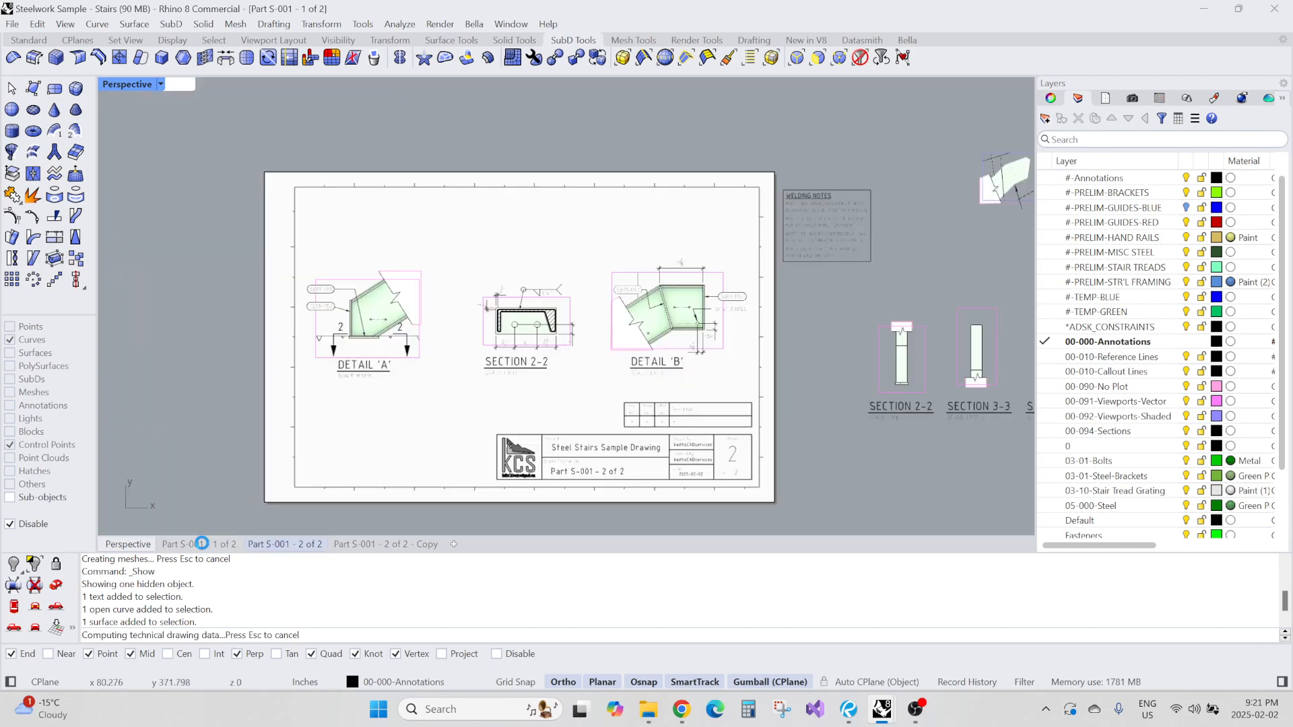
pyautogui.click(199, 544)
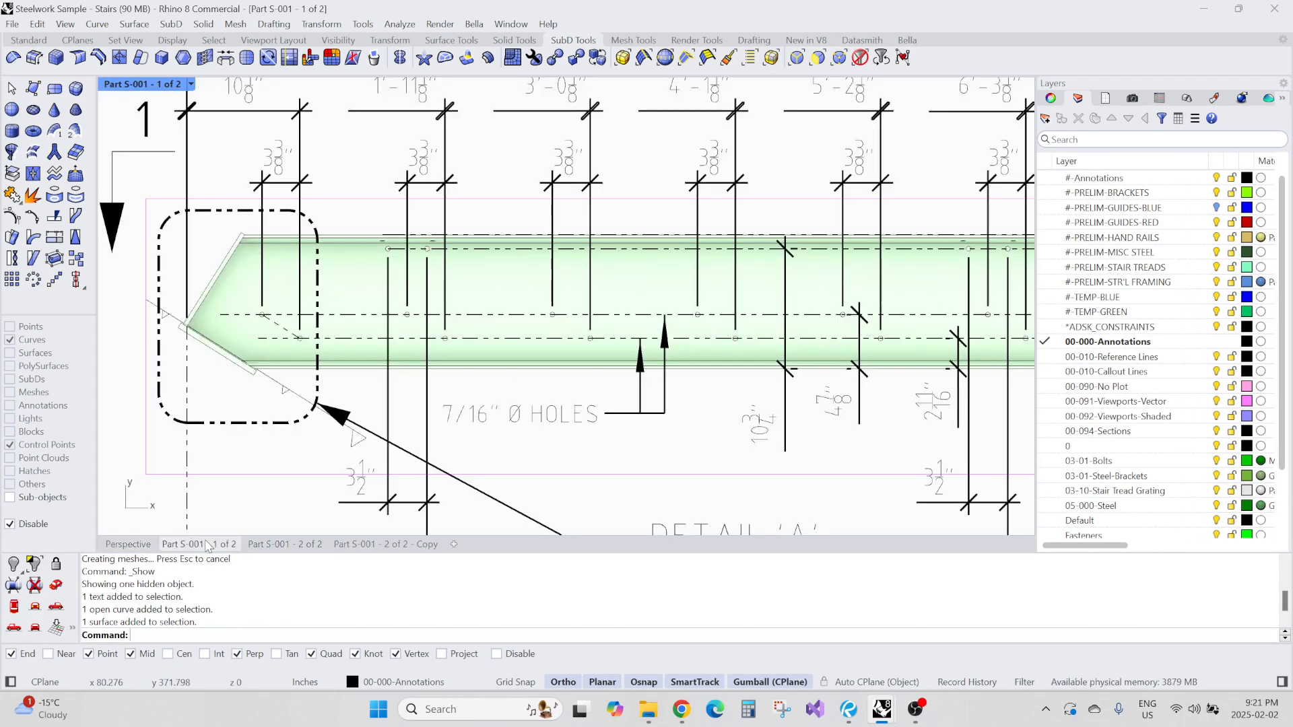
pyautogui.scroll(-3, 317, 351)
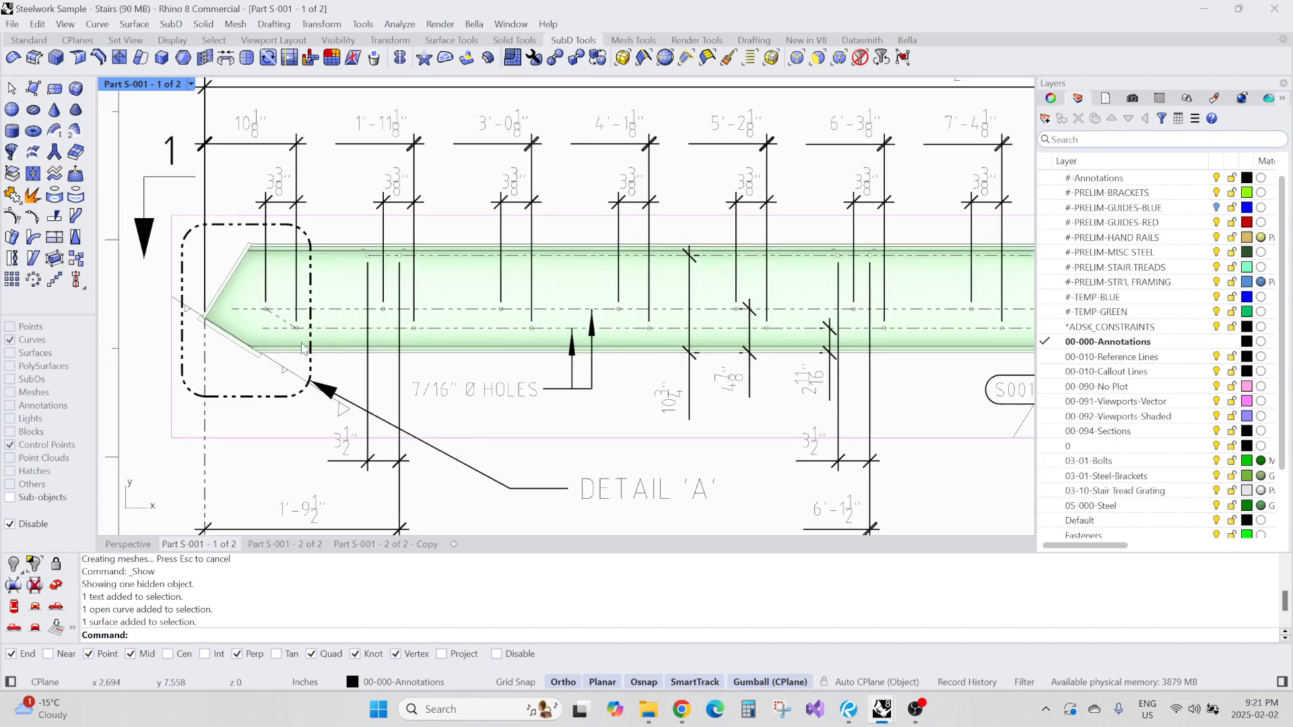
pyautogui.scroll(3, 268, 347)
pyautogui.write('L')
pyautogui.press('Return')
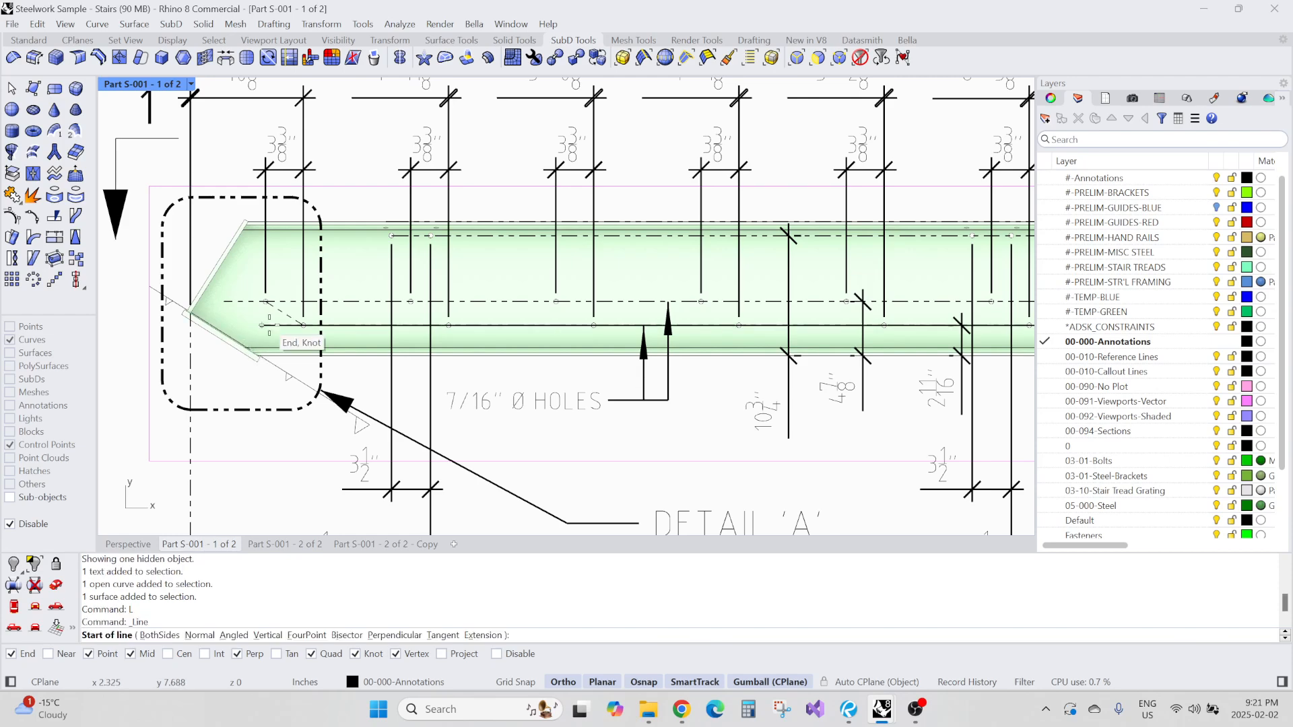
pyautogui.click(545, 314)
pyautogui.click(545, 325)
pyautogui.scroll(-3, 361, 317)
pyautogui.scroll(3, 259, 303)
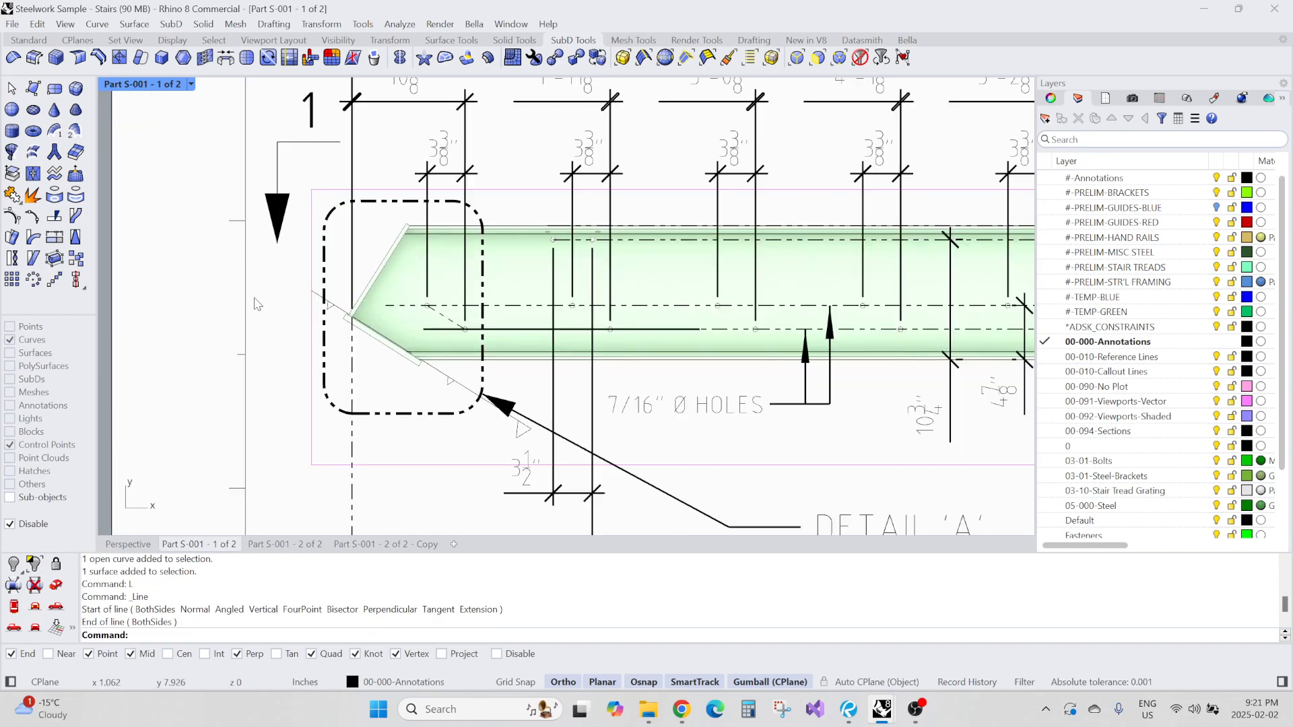
pyautogui.press('Return')
pyautogui.click(387, 306)
pyautogui.click(666, 306)
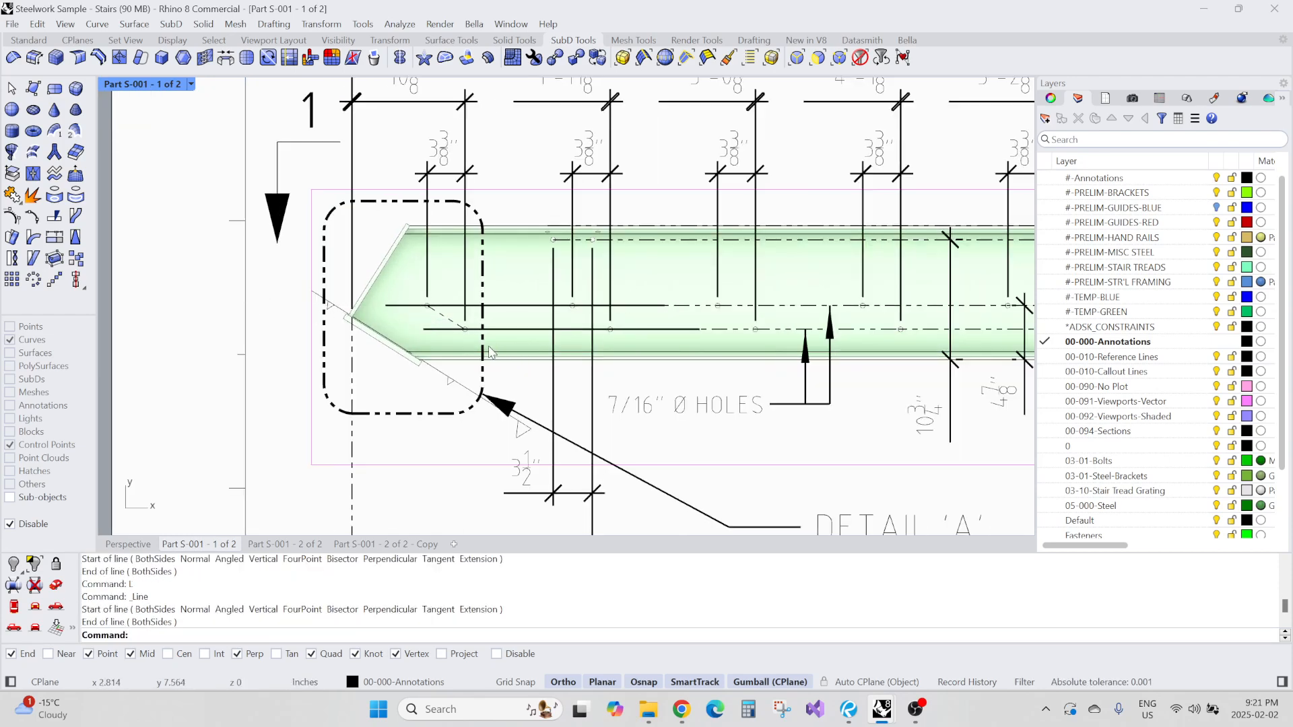
# Add a horizontal dimension between the Detail 'A' ends of the two new lines, placed below the stringer.
pyautogui.write('DX')
pyautogui.press('Return')
pyautogui.press('Return')
pyautogui.click(427, 305)
pyautogui.click(465, 329)
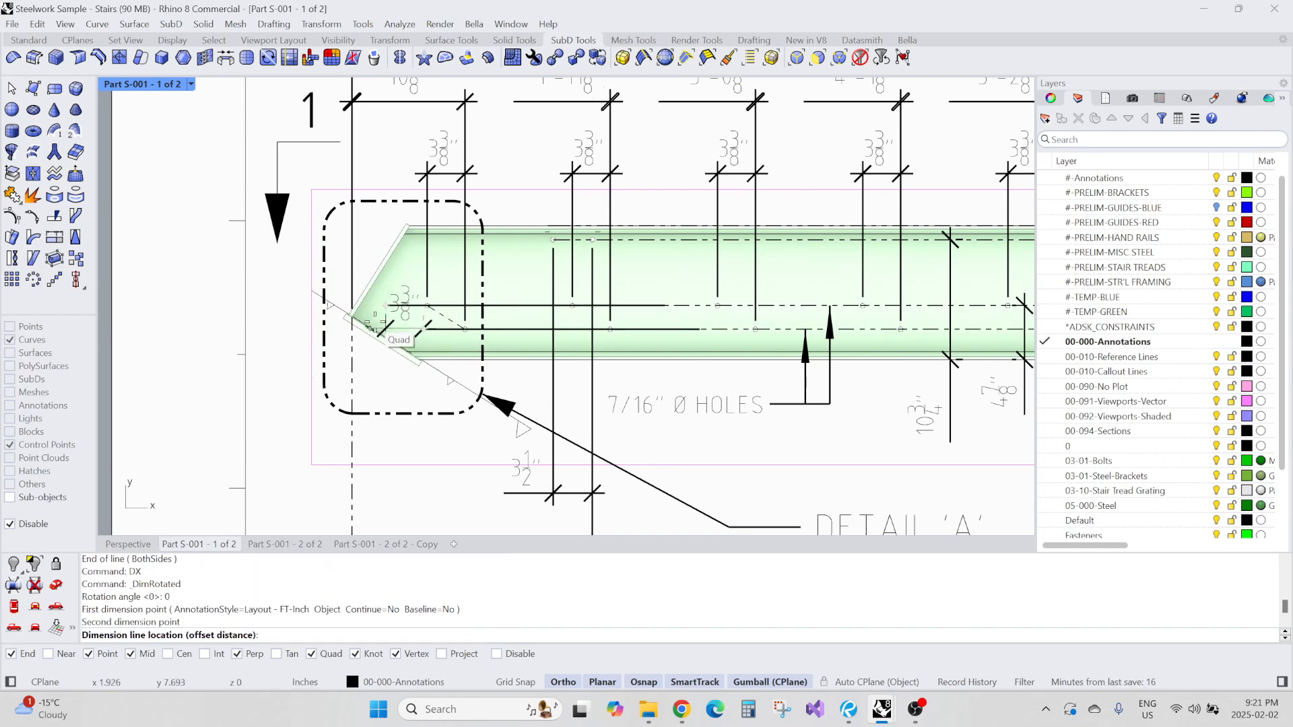
pyautogui.click(401, 405)
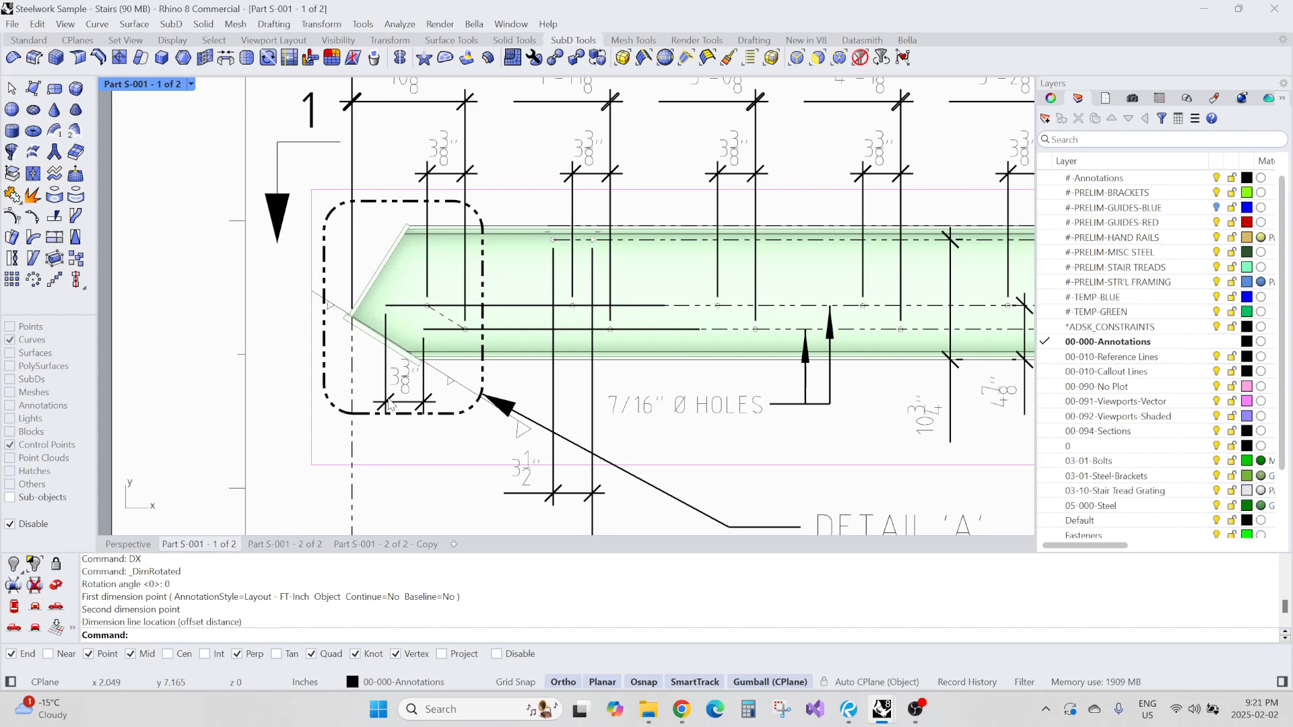
# Delete the horizontal dimension just placed below the stringer's end.
pyautogui.scroll(-2, 433, 364)
pyautogui.scroll(4, 431, 360)
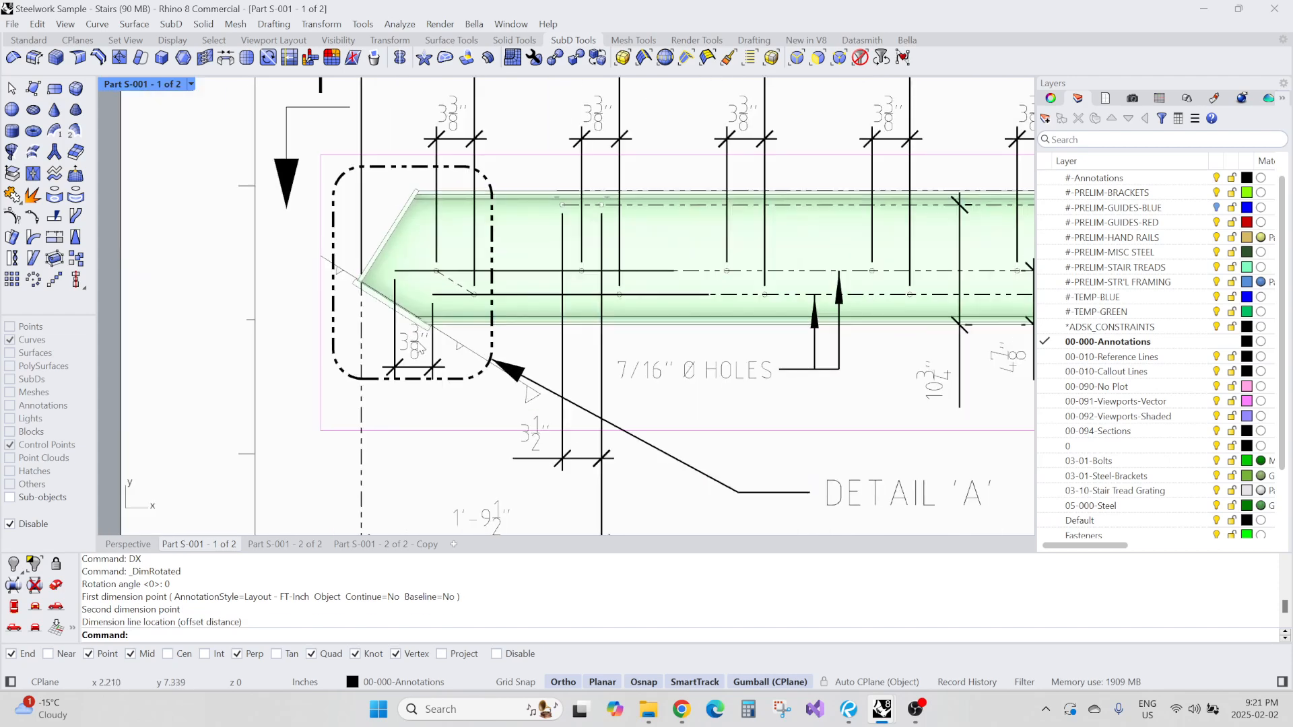
pyautogui.click(418, 347)
pyautogui.write('E')
pyautogui.press('Return')
# Move both new centrelines horizontally so they extend past the Detail 'A' end of the stringer.
pyautogui.scroll(2, 423, 276)
pyautogui.click(449, 305)
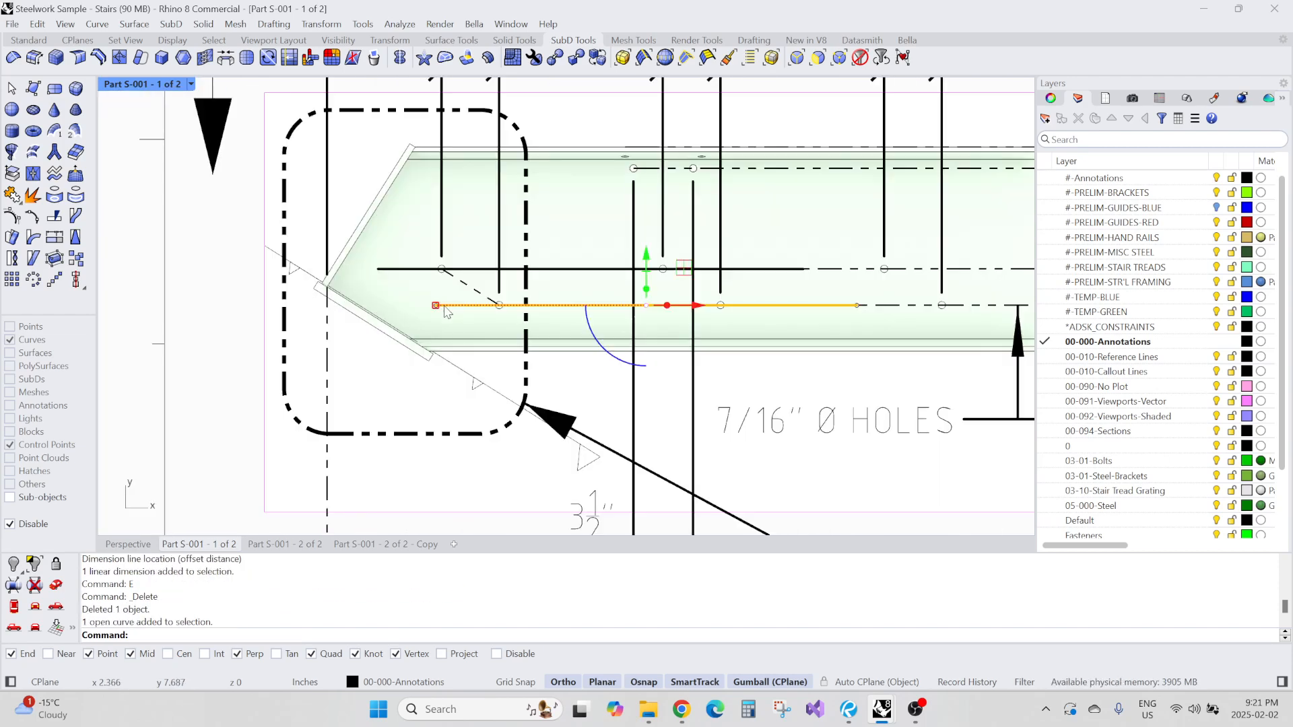
pyautogui.keyDown('shift'); pyautogui.click(431, 268); pyautogui.keyUp('shift')
pyautogui.scroll(-2, 457, 275)
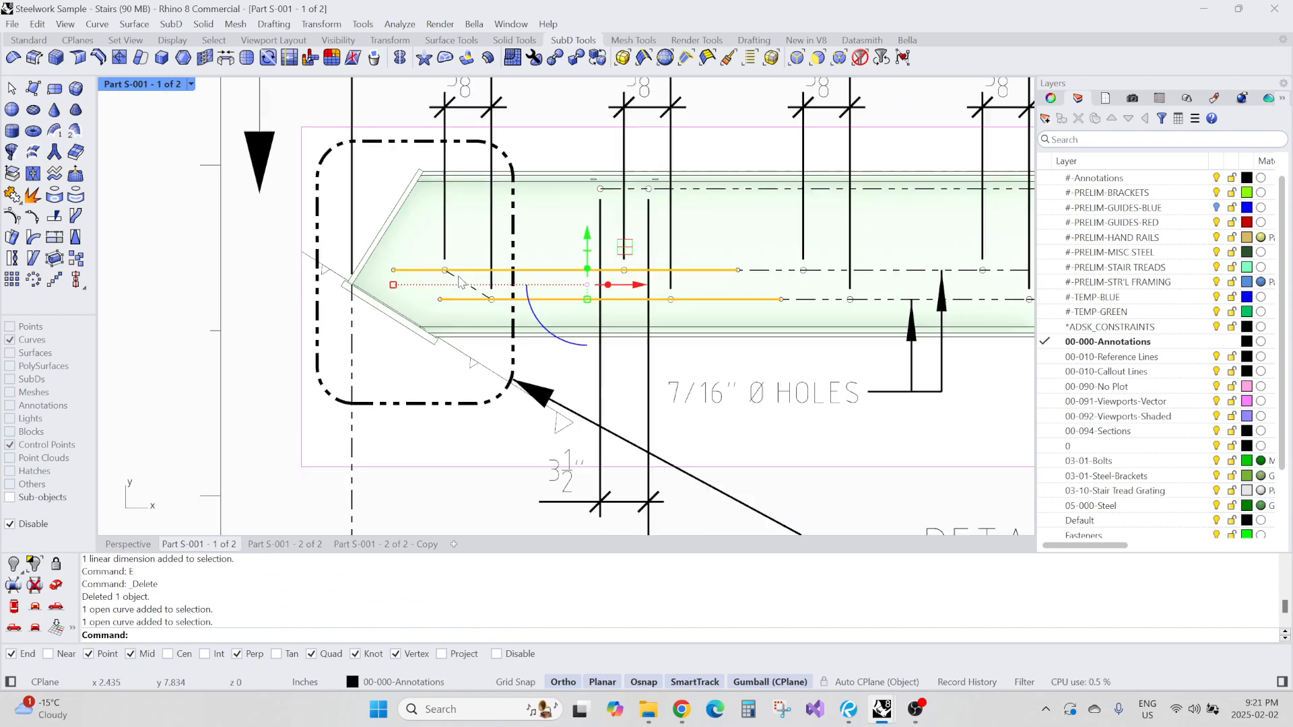
pyautogui.moveTo(620, 297); pyautogui.dragTo(401, 297)
pyautogui.press('Escape')
pyautogui.scroll(3, 593, 289)
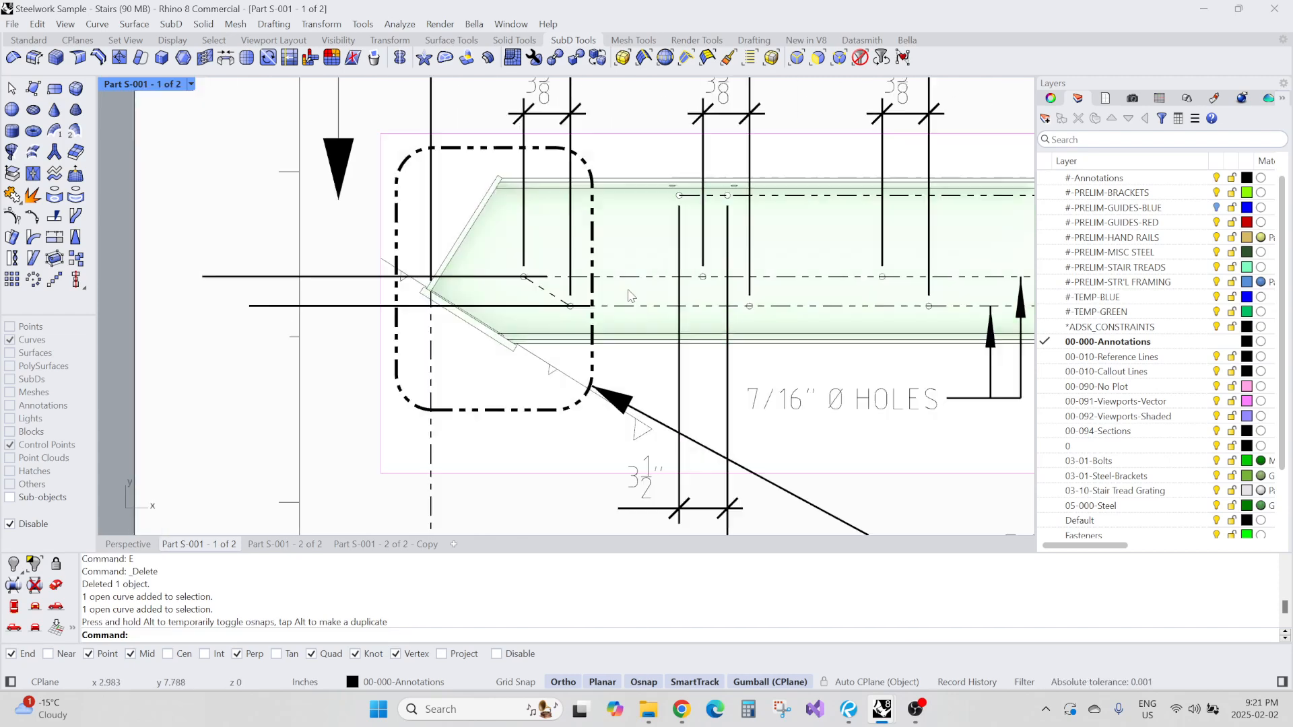
pyautogui.scroll(2, 637, 281)
pyautogui.scroll(-5, 595, 300)
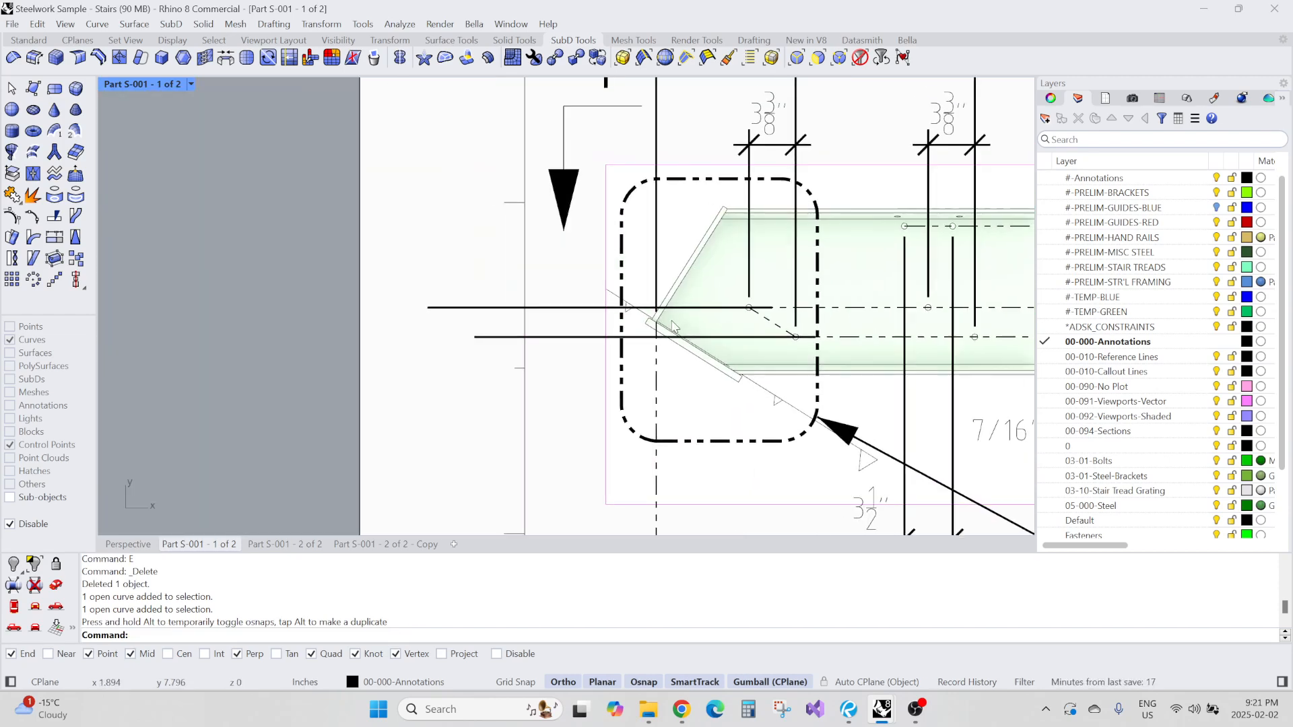
# Add a vertical dimension between the outer ends of the two horizontal lines, beside the section 1 arrow.
pyautogui.write('DY')
pyautogui.press('Return')
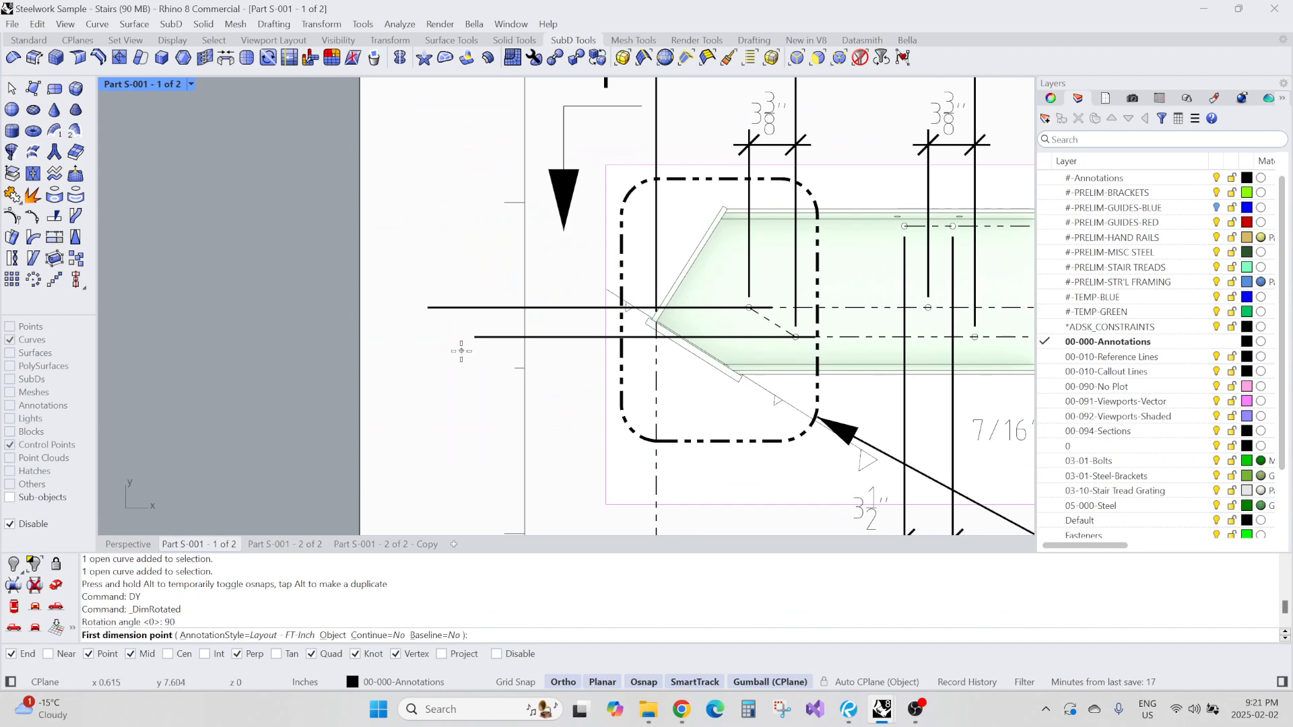
pyautogui.click(470, 340)
pyautogui.click(429, 307)
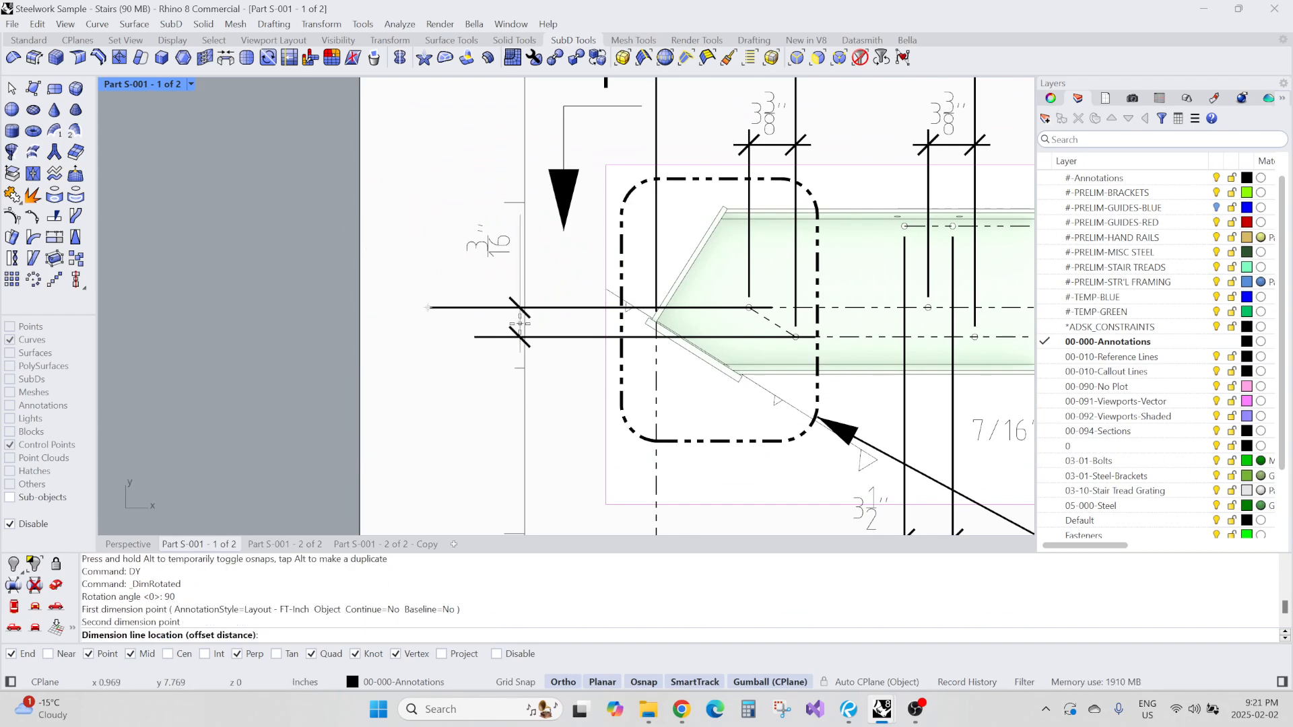
pyautogui.click(493, 328)
pyautogui.scroll(2, 495, 327)
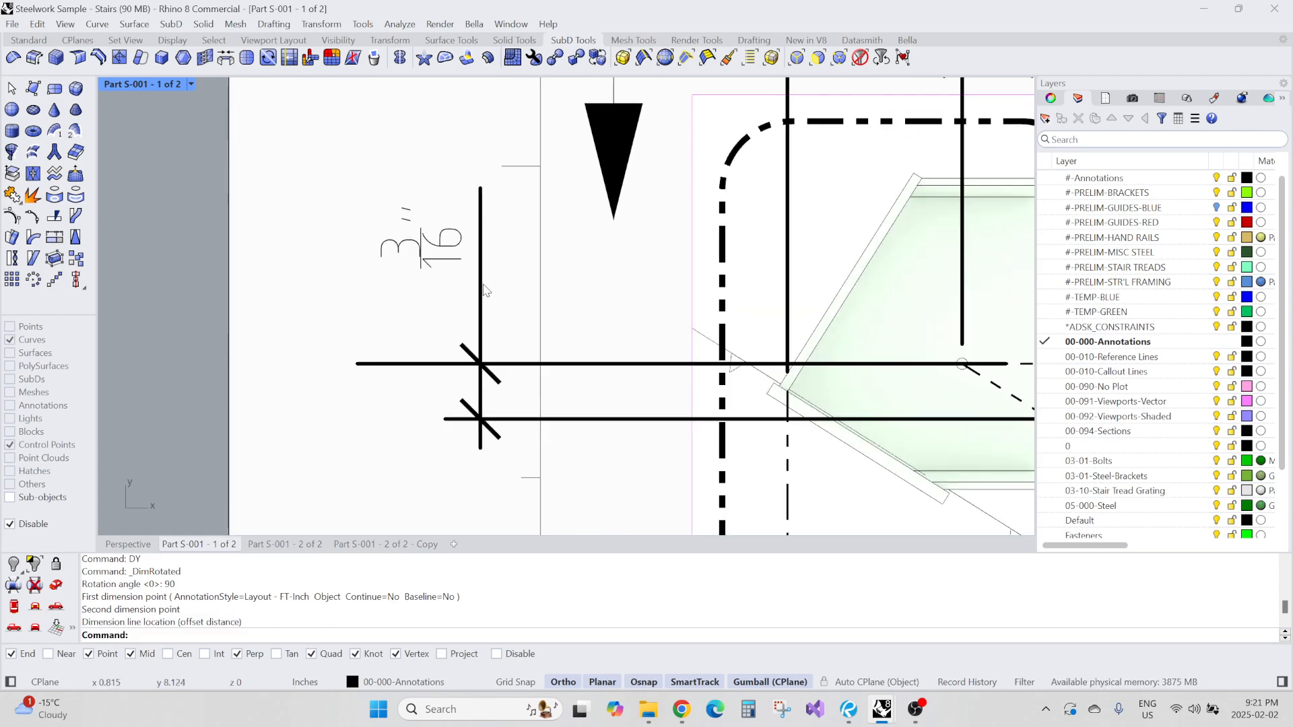
# Delete the two horizontal centrelines and the vertical dimension between them at the stringer's Detail 'A' end.
pyautogui.scroll(-4, 502, 321)
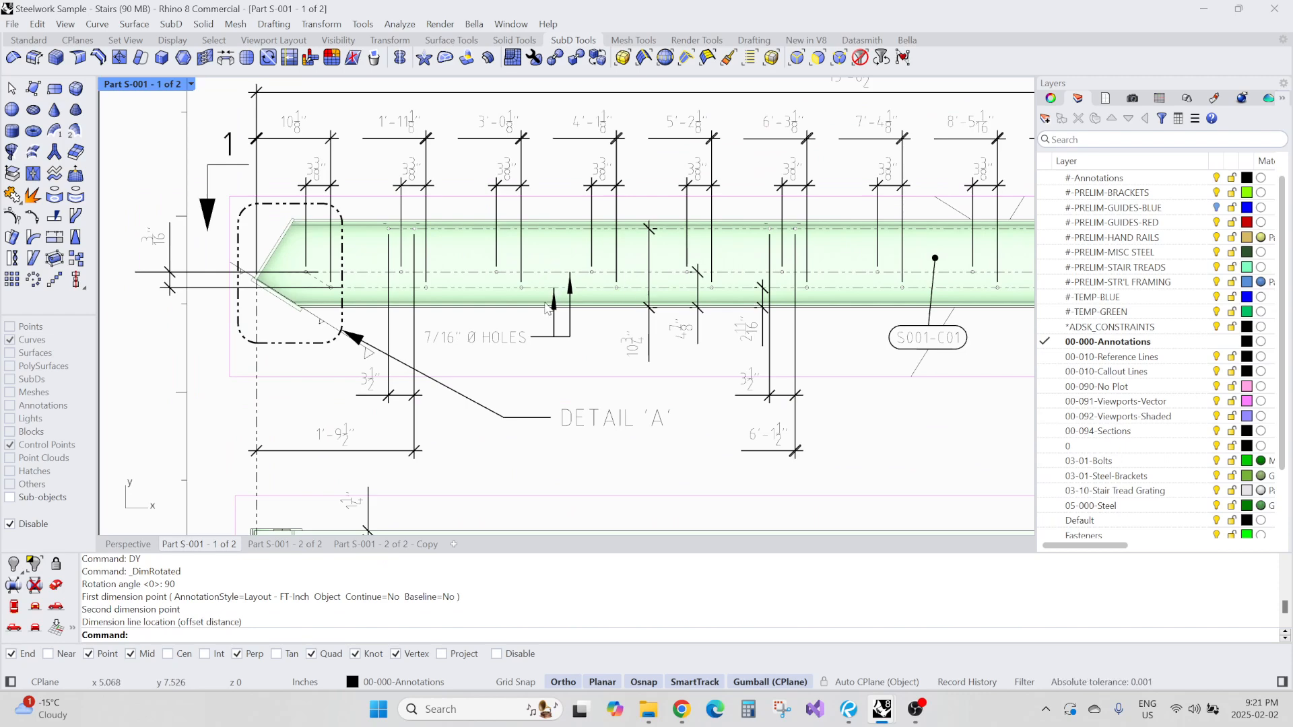
pyautogui.scroll(1, 566, 290)
pyautogui.moveTo(539, 306); pyautogui.dragTo(720, 342, button='right')
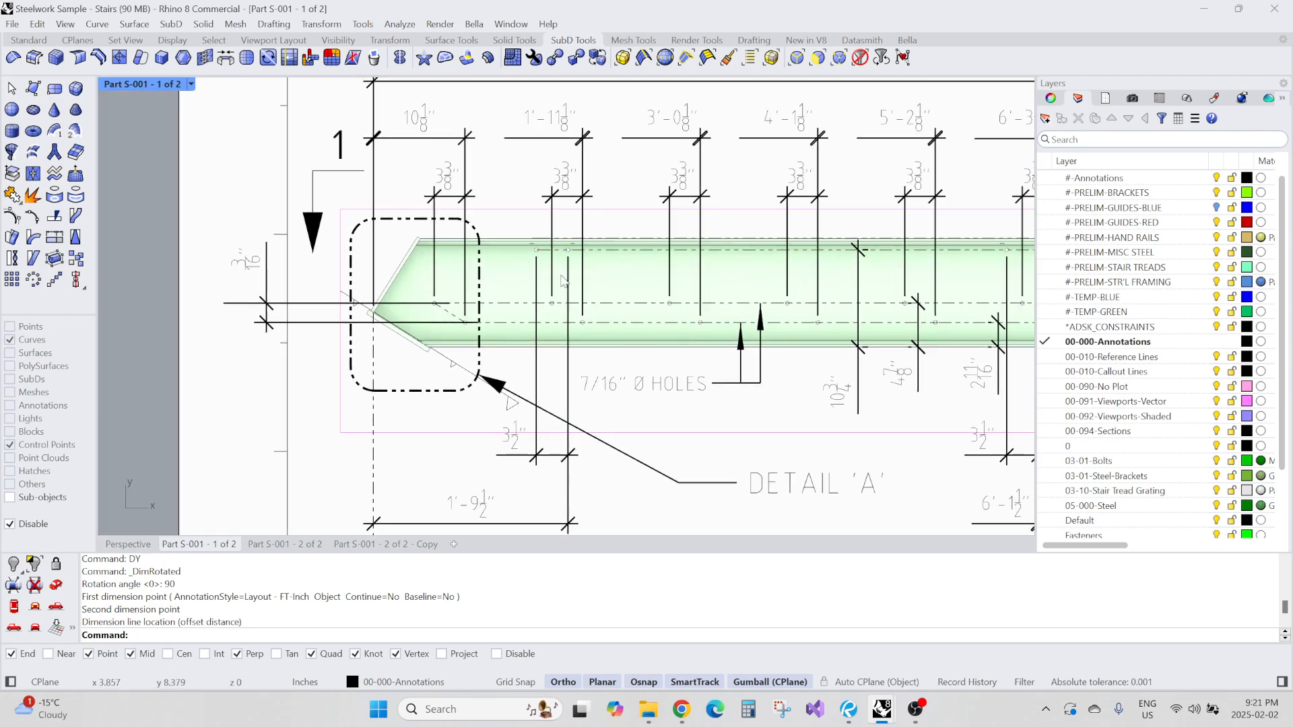
pyautogui.scroll(4, 564, 296)
pyautogui.scroll(-8, 500, 249)
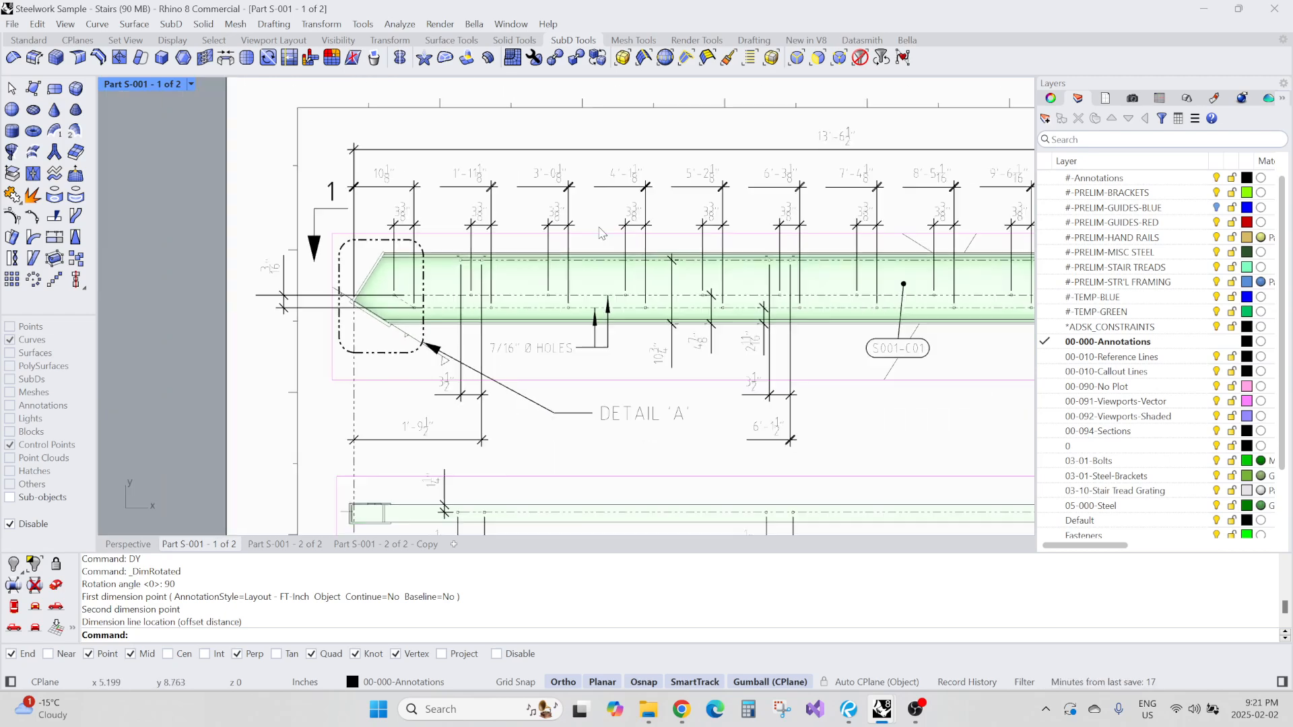
pyautogui.scroll(10, 297, 303)
pyautogui.moveTo(258, 255); pyautogui.dragTo(222, 337)
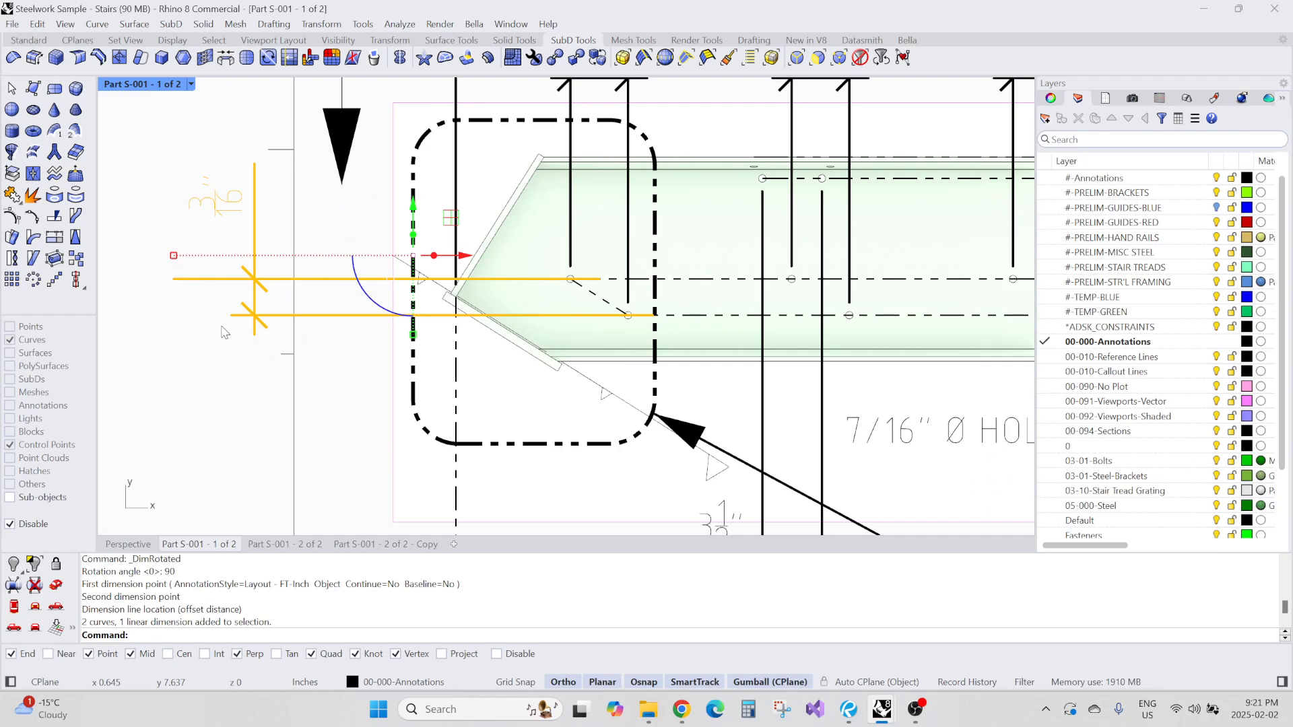
pyautogui.write('E')
pyautogui.press('Return')
# Review the part, detail, section and welding-note views across the three Part S-001 layouts, finishing on the 1 of 2 sheet.
pyautogui.scroll(-6, 241, 320)
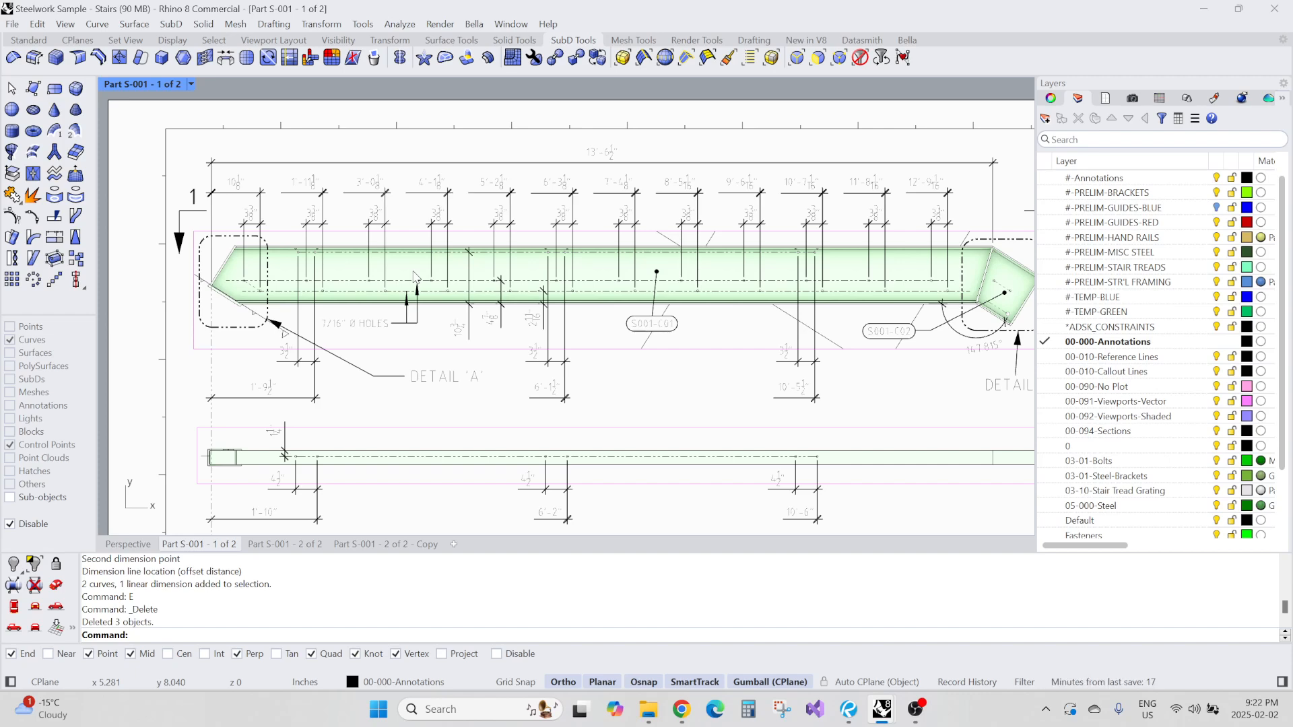
pyautogui.scroll(-3, 529, 299)
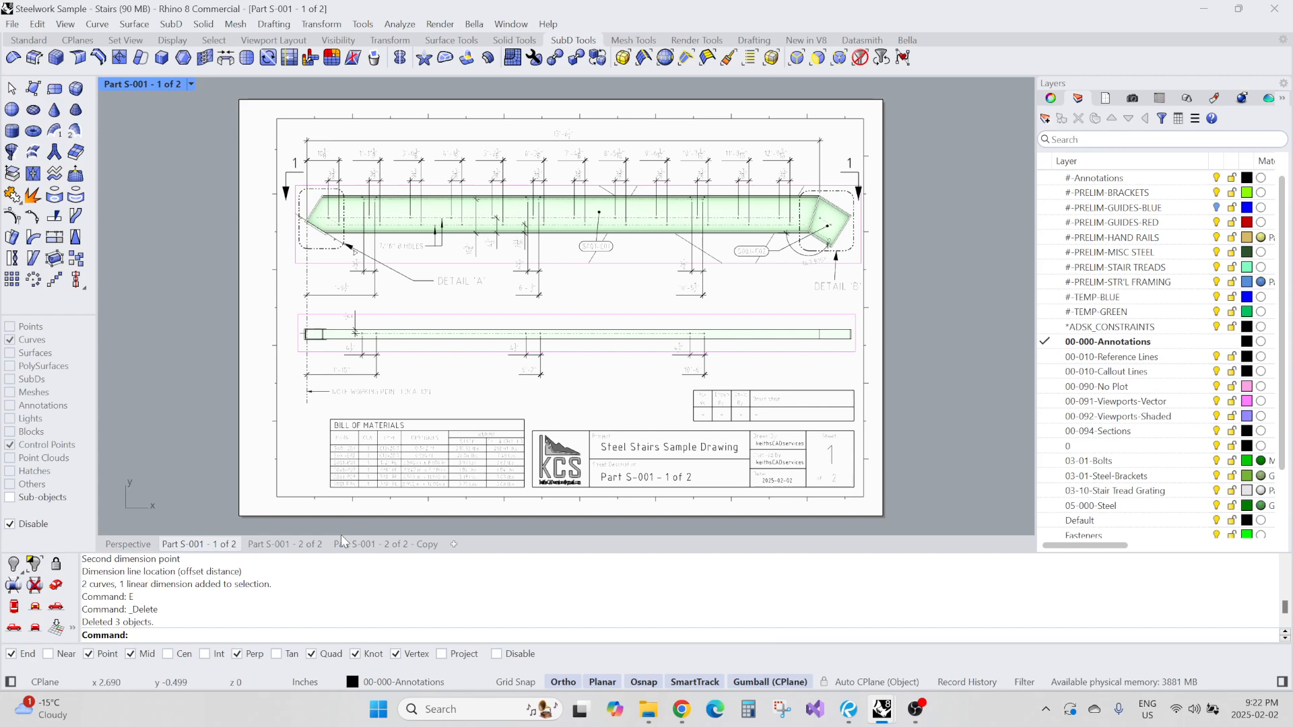
pyautogui.click(285, 544)
pyautogui.scroll(1, 435, 406)
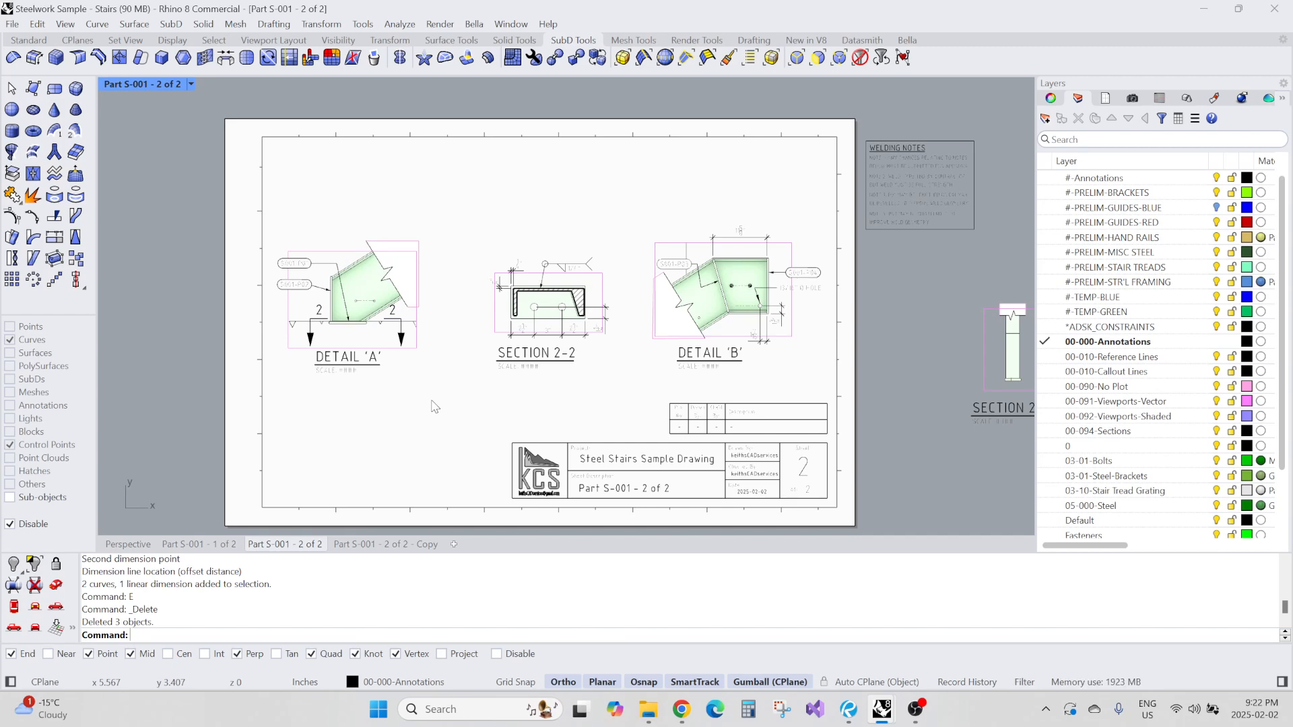
pyautogui.click(401, 545)
pyautogui.moveTo(650, 309); pyautogui.dragTo(566, 355, button='right')
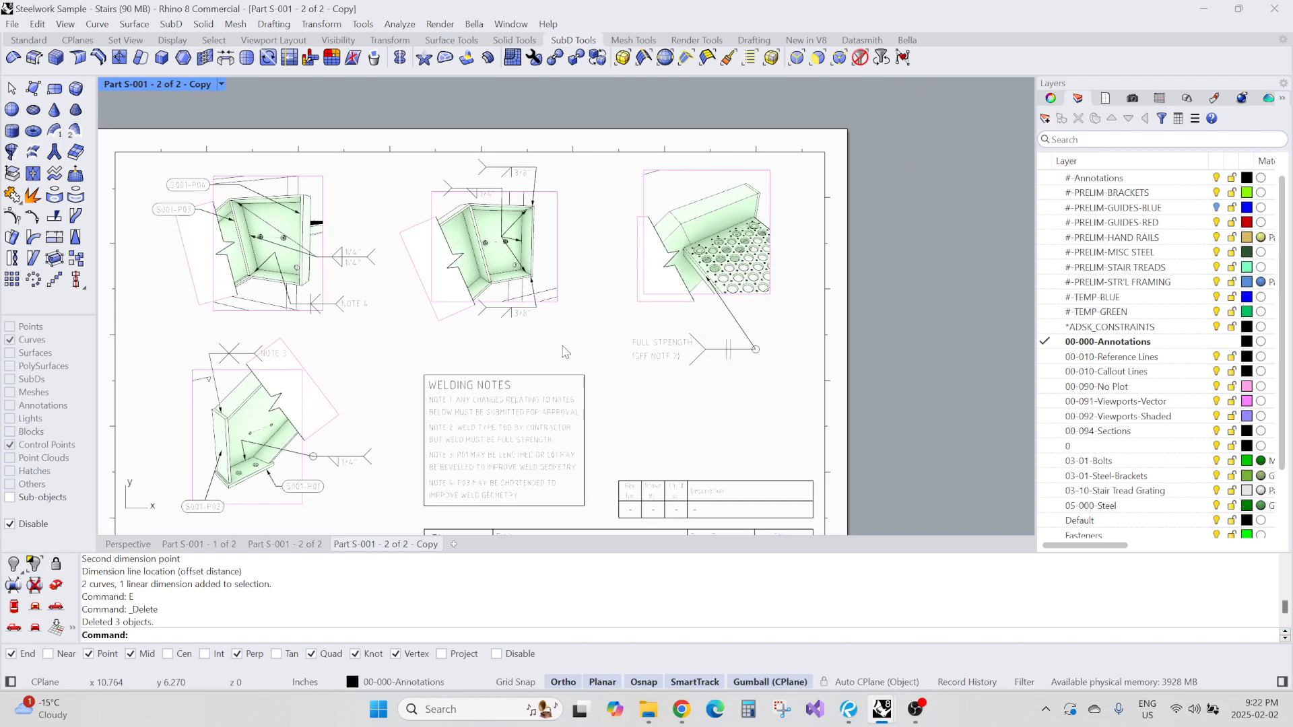
pyautogui.scroll(-2, 566, 355)
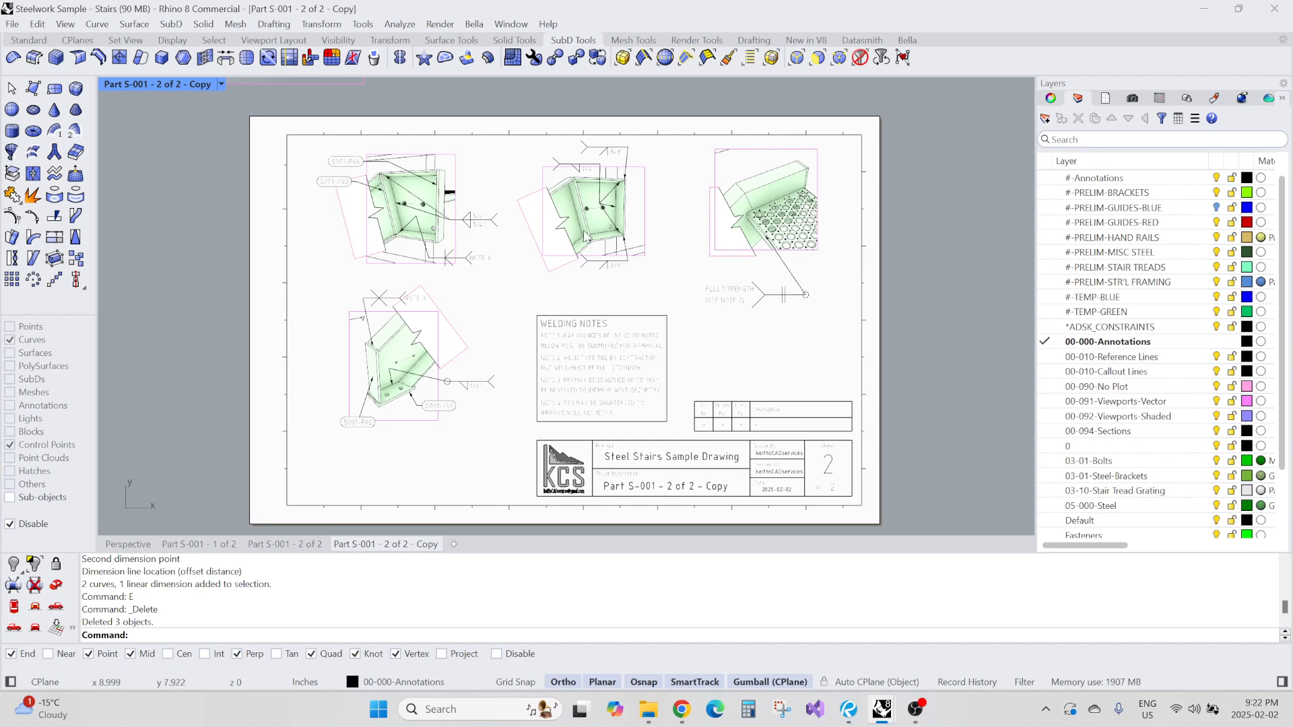
pyautogui.scroll(3, 587, 237)
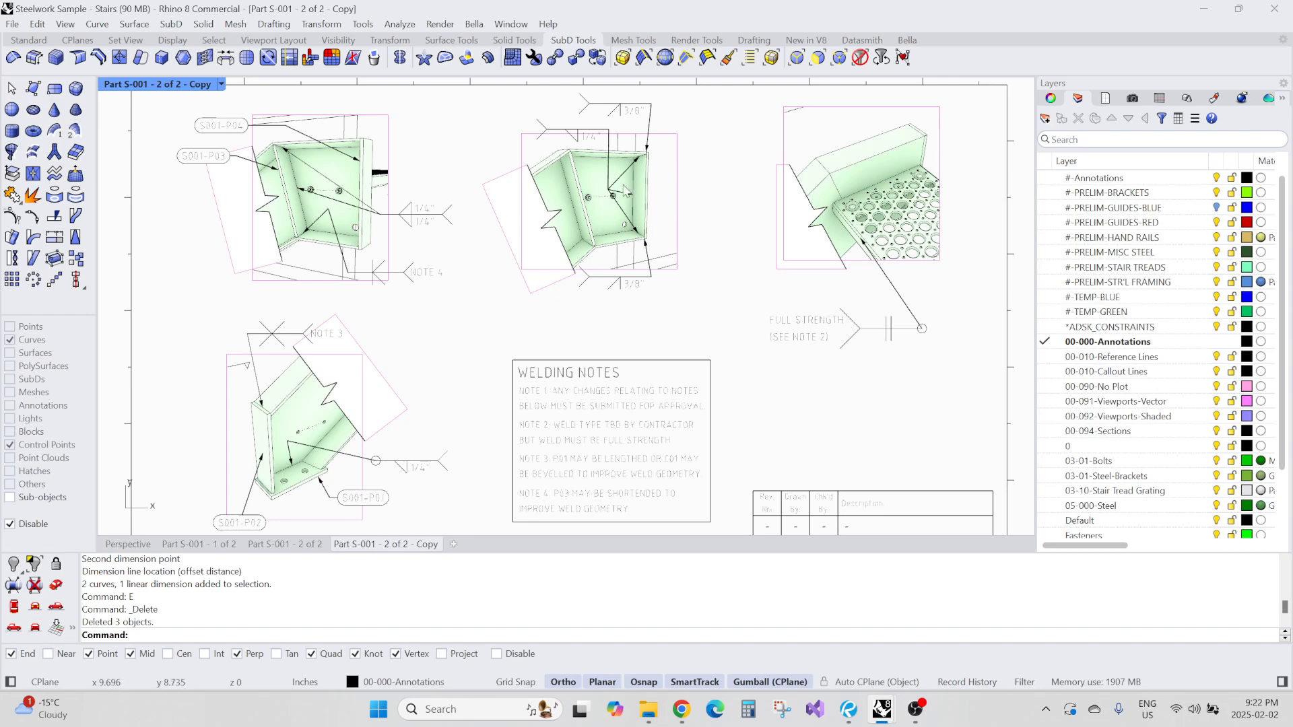
pyautogui.scroll(-2, 523, 188)
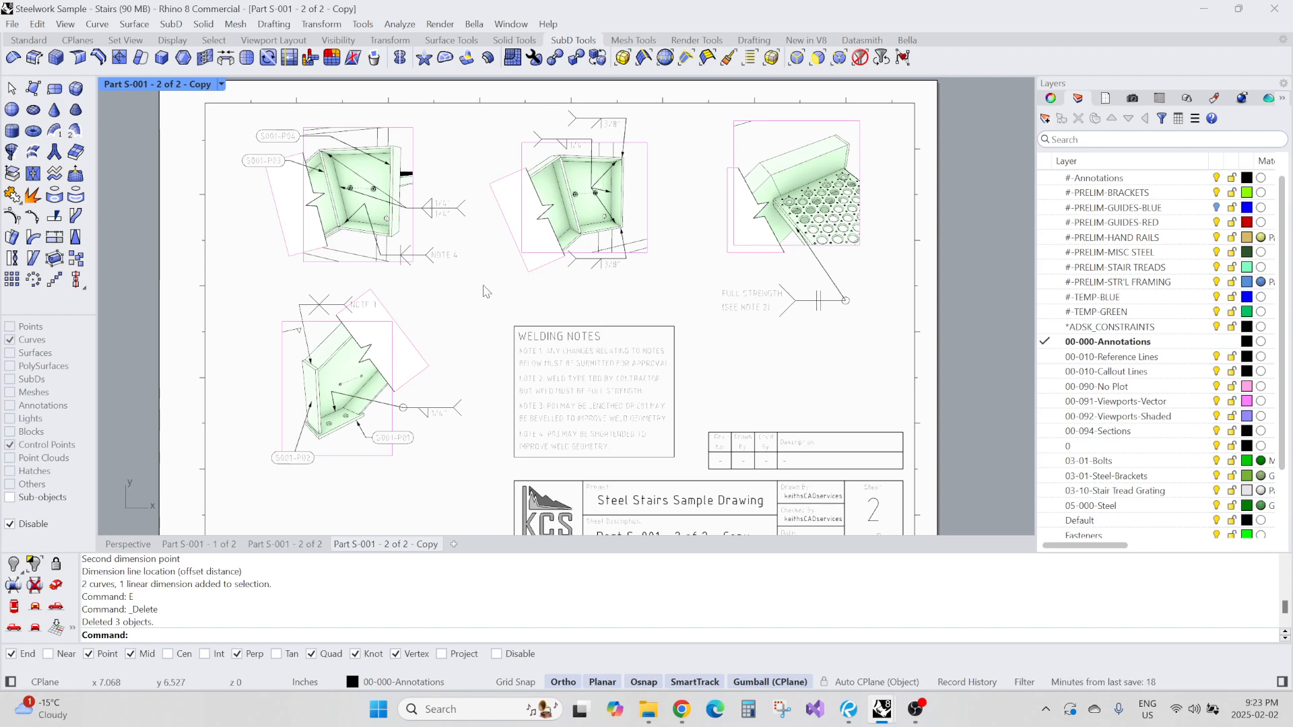
pyautogui.click(312, 545)
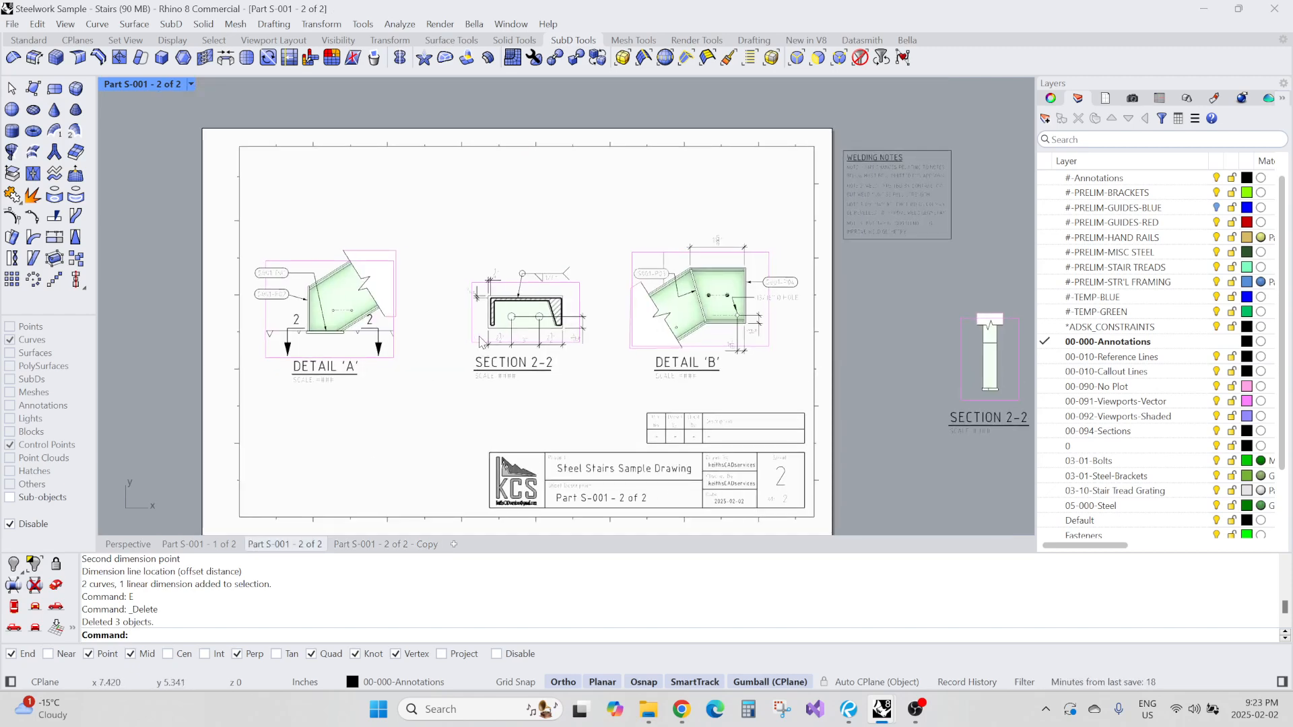
pyautogui.scroll(3, 480, 336)
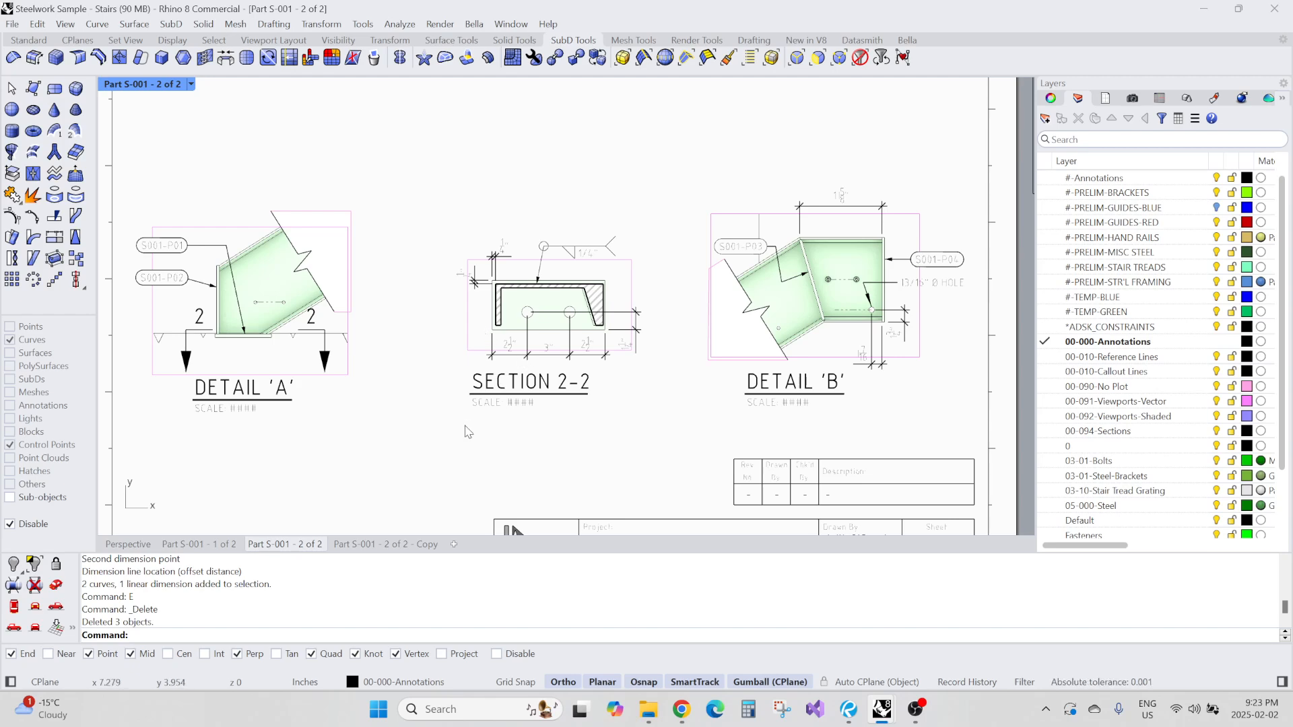
pyautogui.click(213, 544)
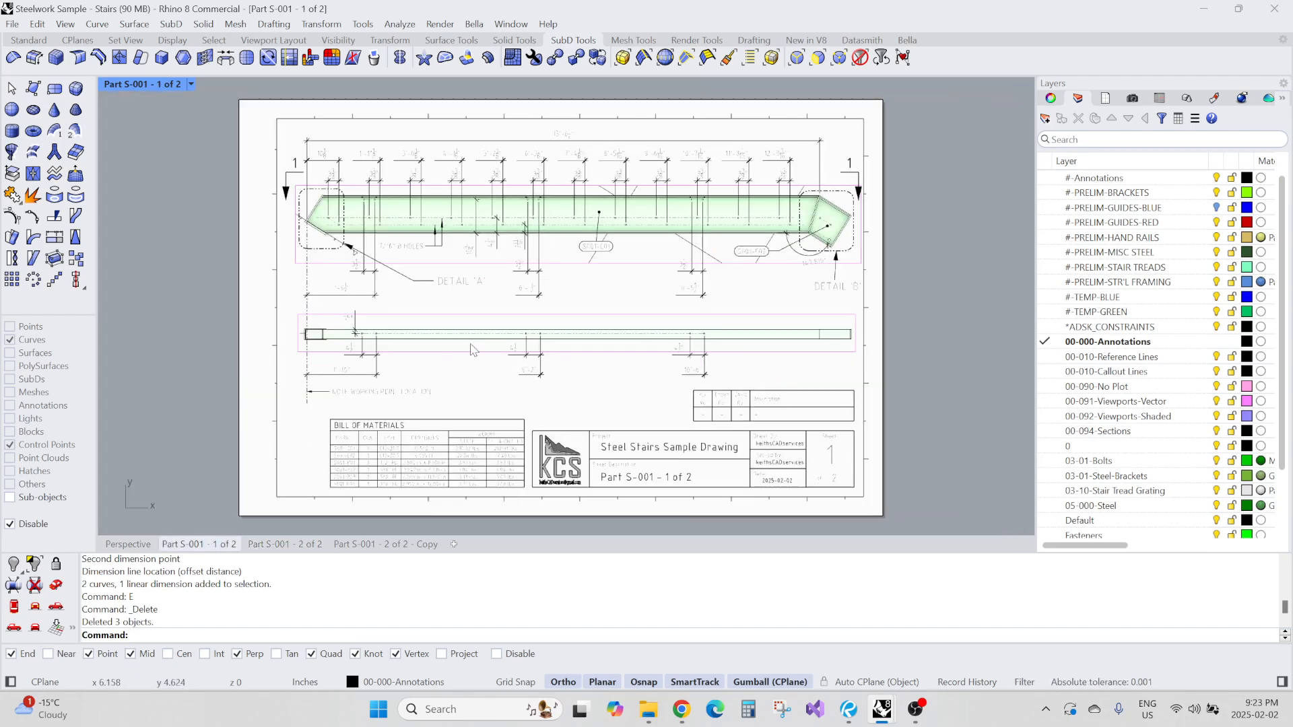
pyautogui.moveTo(443, 392); pyautogui.dragTo(506, 366, button='right')
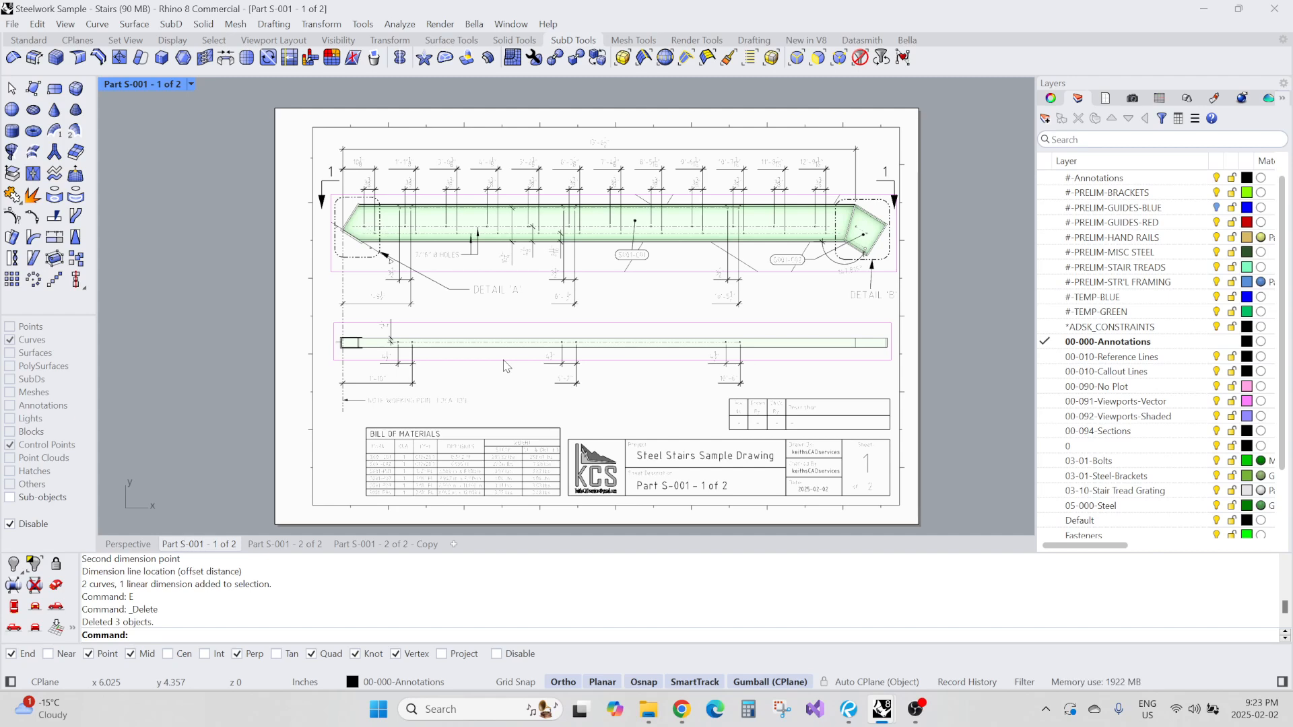